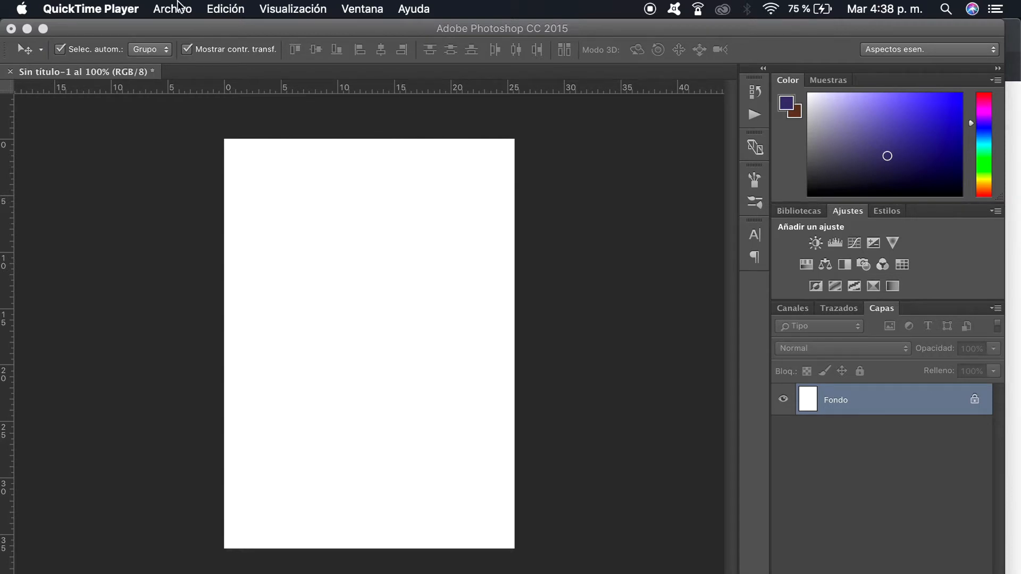
click(148, 28)
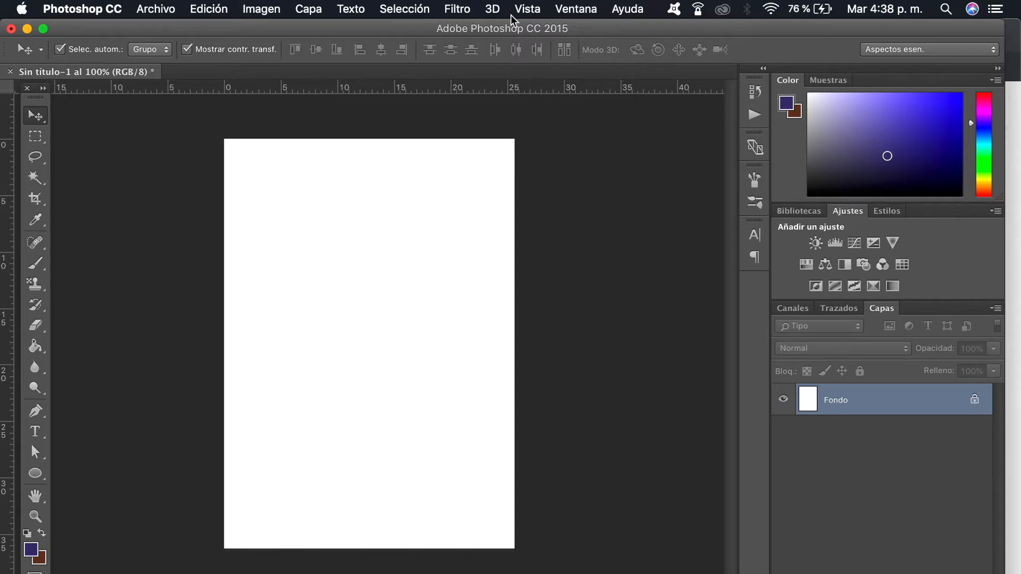
click(167, 17)
mouse_move(274, 20)
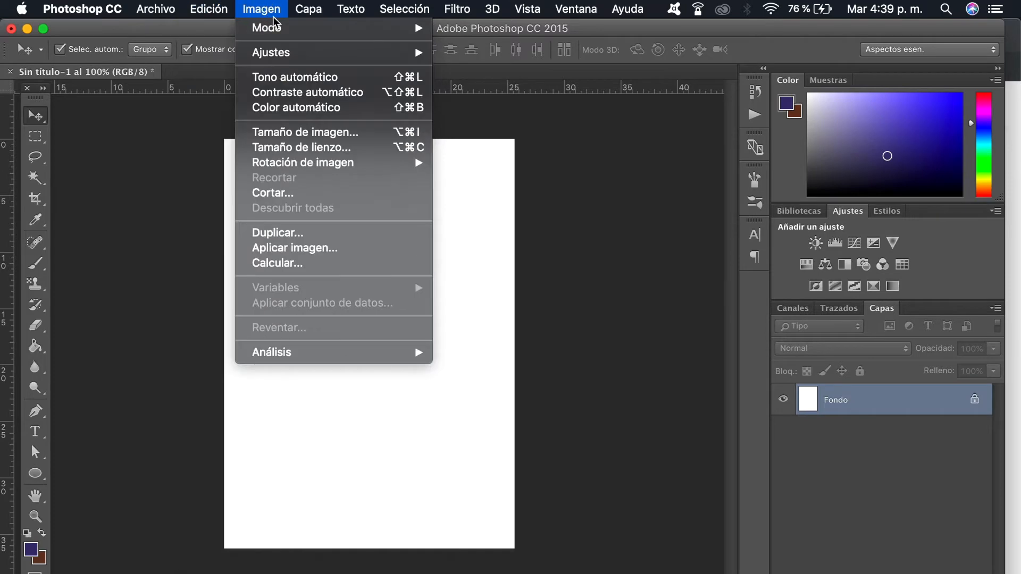
mouse_move(421, 14)
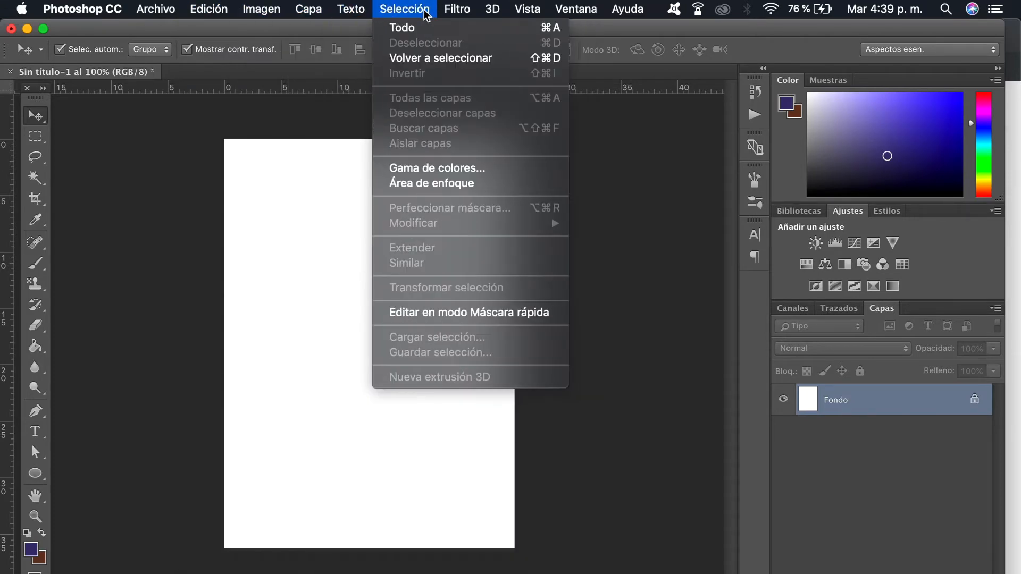
mouse_move(578, 13)
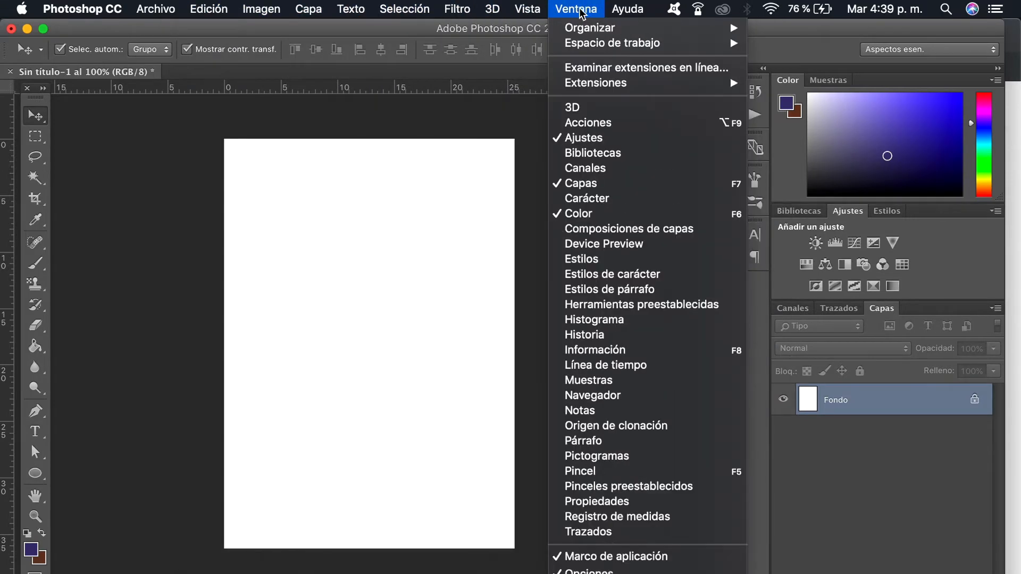
mouse_move(619, 16)
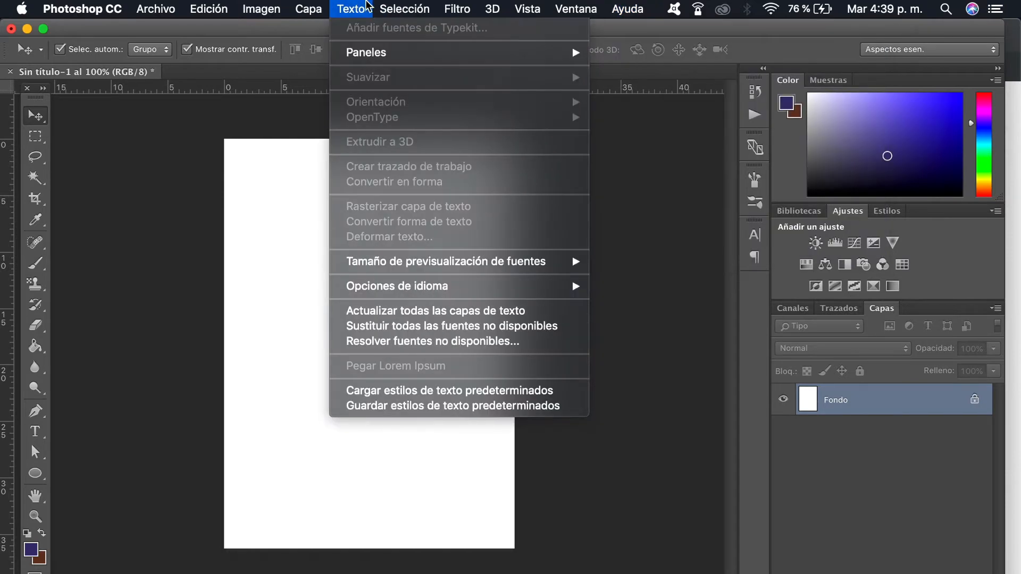
mouse_move(209, 9)
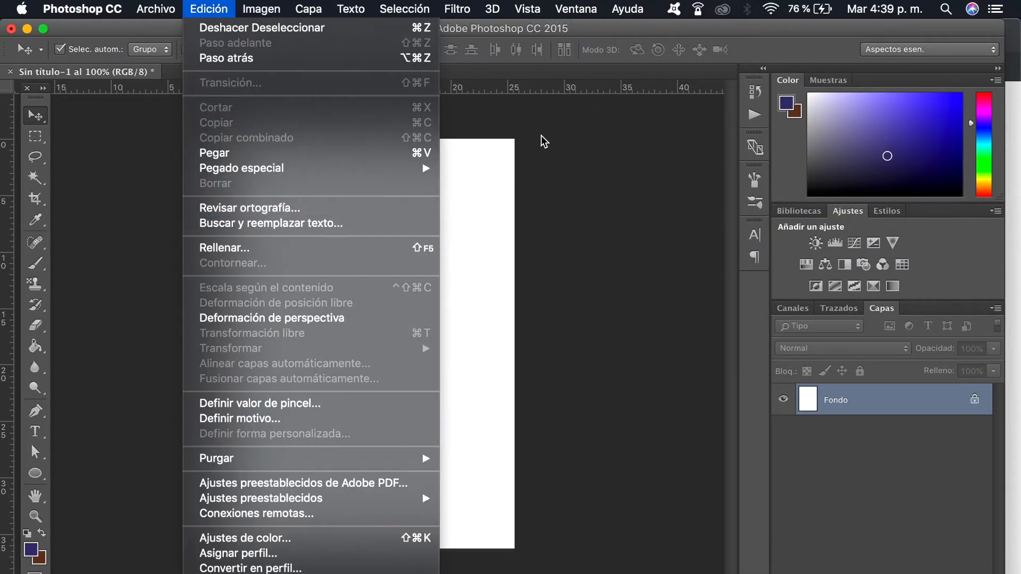
click(525, 131)
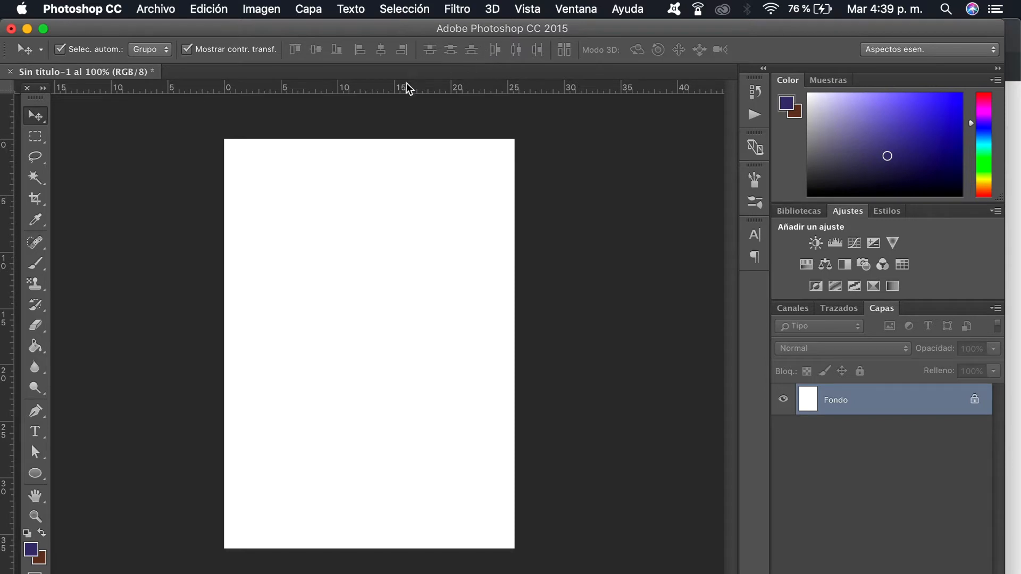
Step: Go through the selection, crop, healing, brush, clone stamp, eraser and eyedropper tools to examine each one's options
click(34, 137)
click(32, 159)
click(34, 178)
click(34, 199)
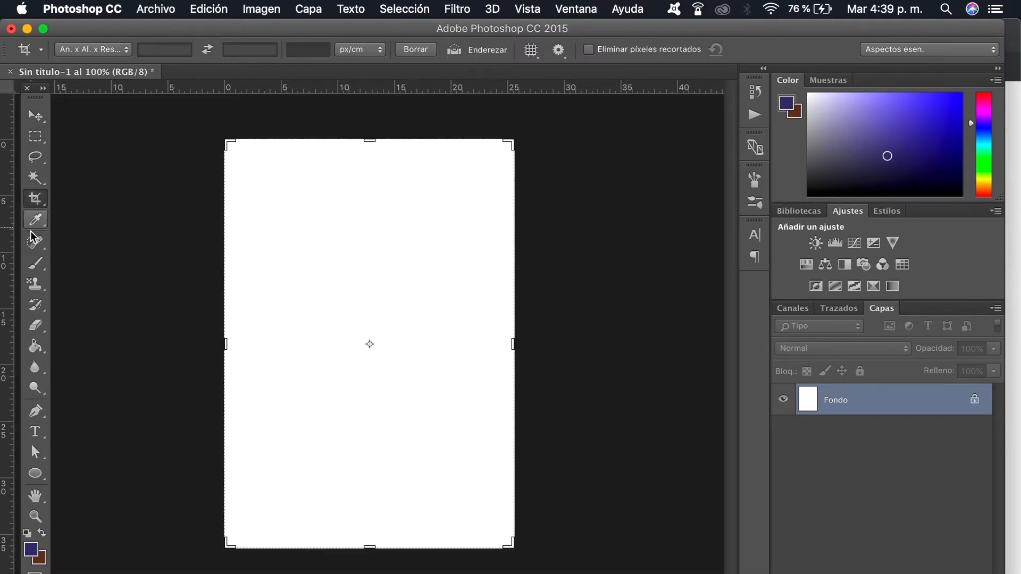
click(35, 243)
click(36, 263)
click(35, 285)
click(35, 326)
click(35, 285)
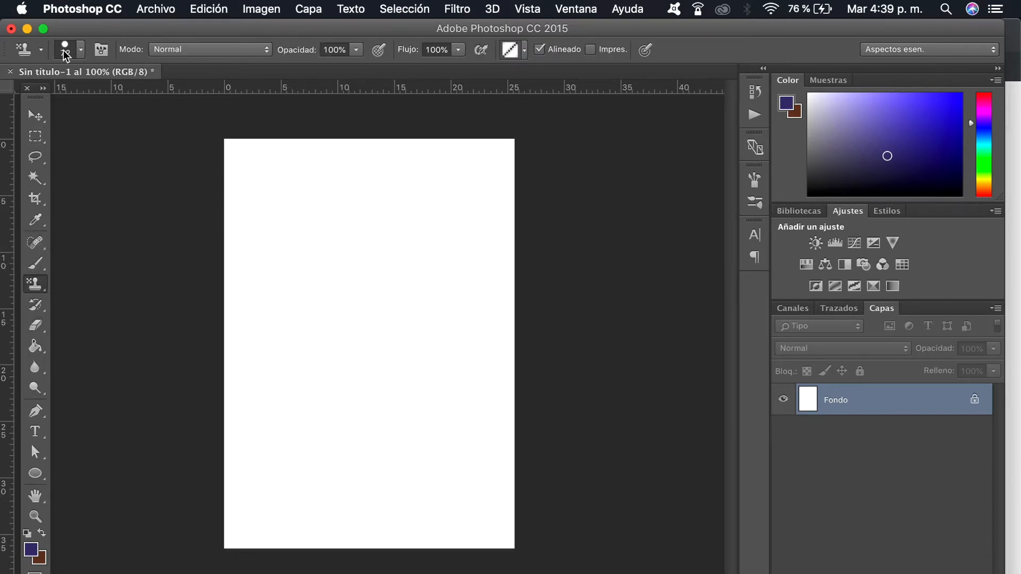
click(36, 226)
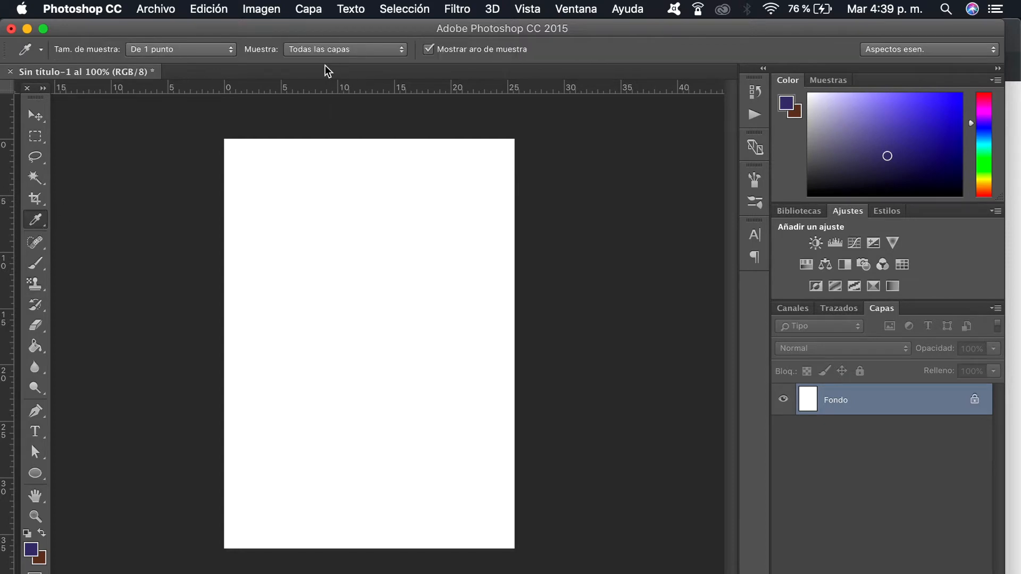
Step: Activate the Brush tool and look through its available brush presets
click(38, 268)
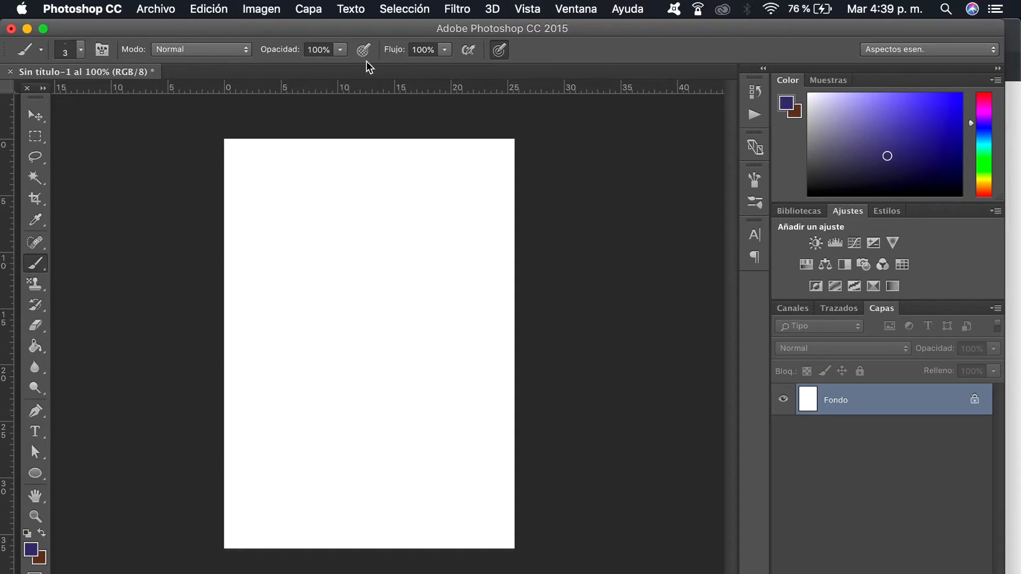
click(82, 54)
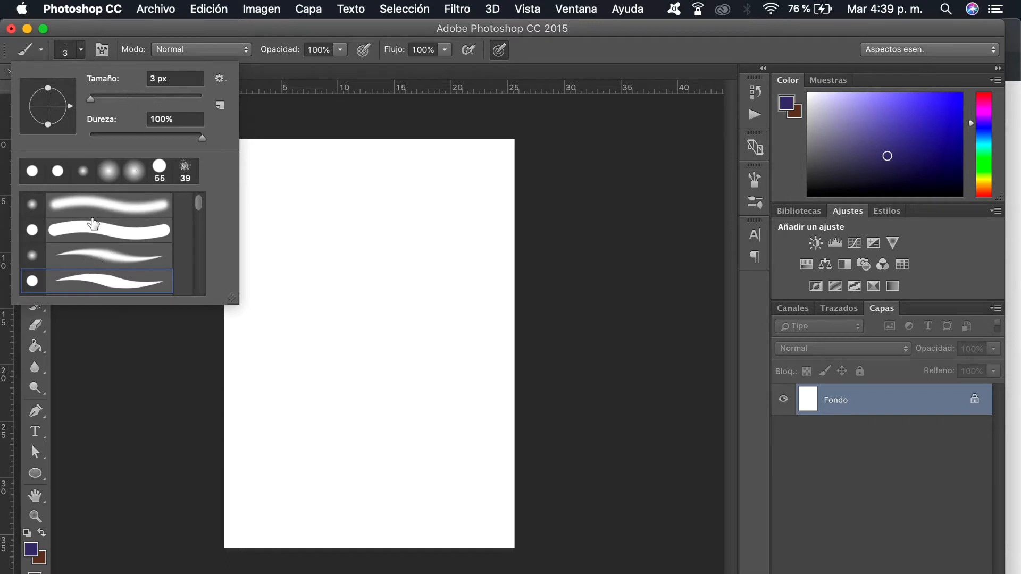
drag(200, 210, 198, 261)
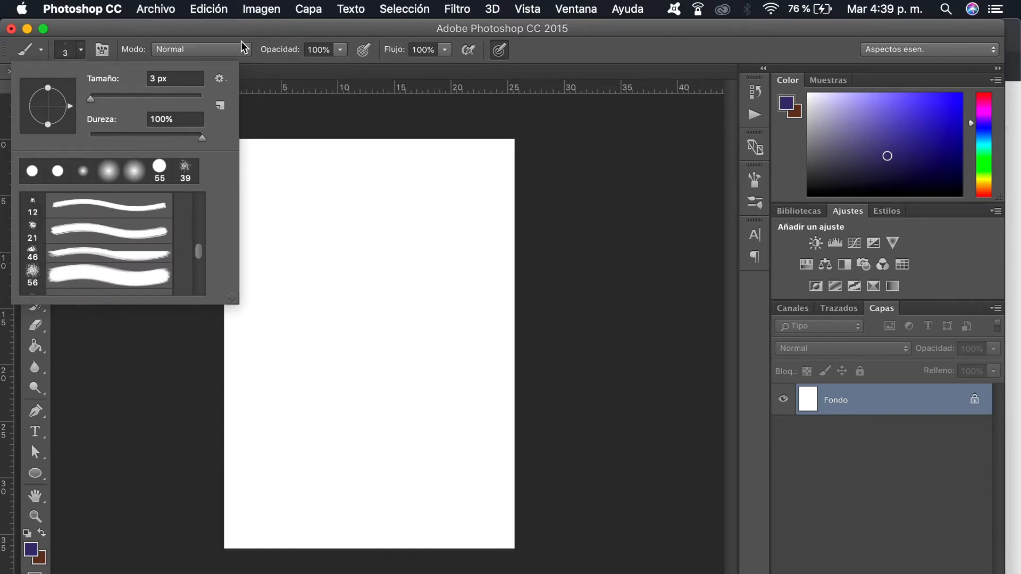
click(242, 46)
click(242, 46)
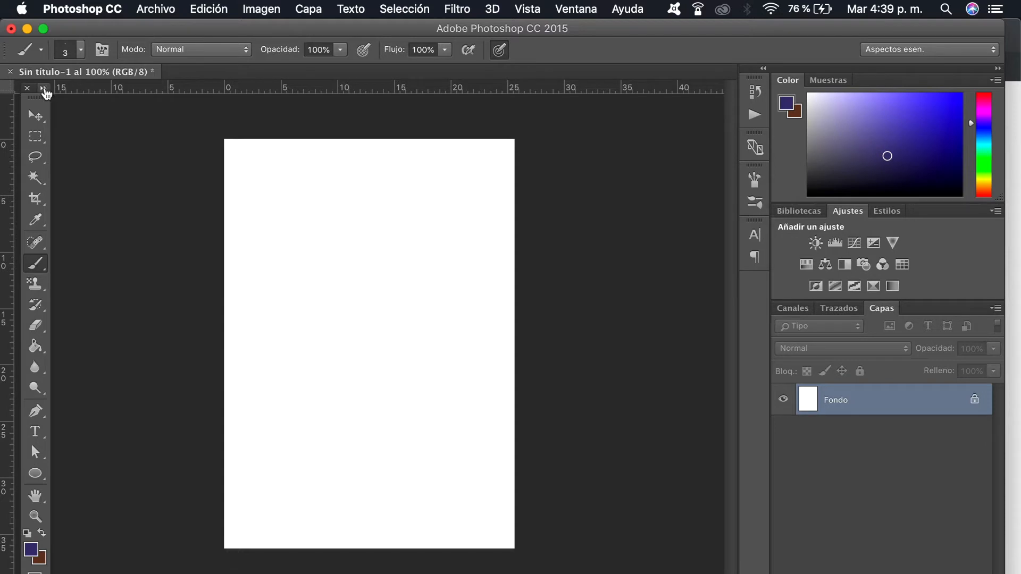
Step: Switch the toolbox to a two-column layout and back to a single column
click(44, 88)
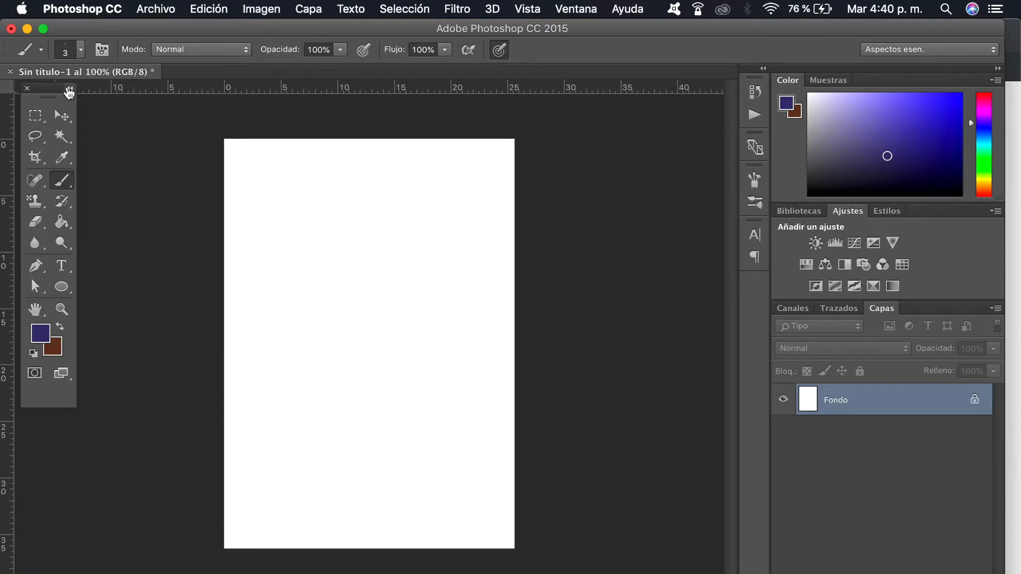
click(69, 89)
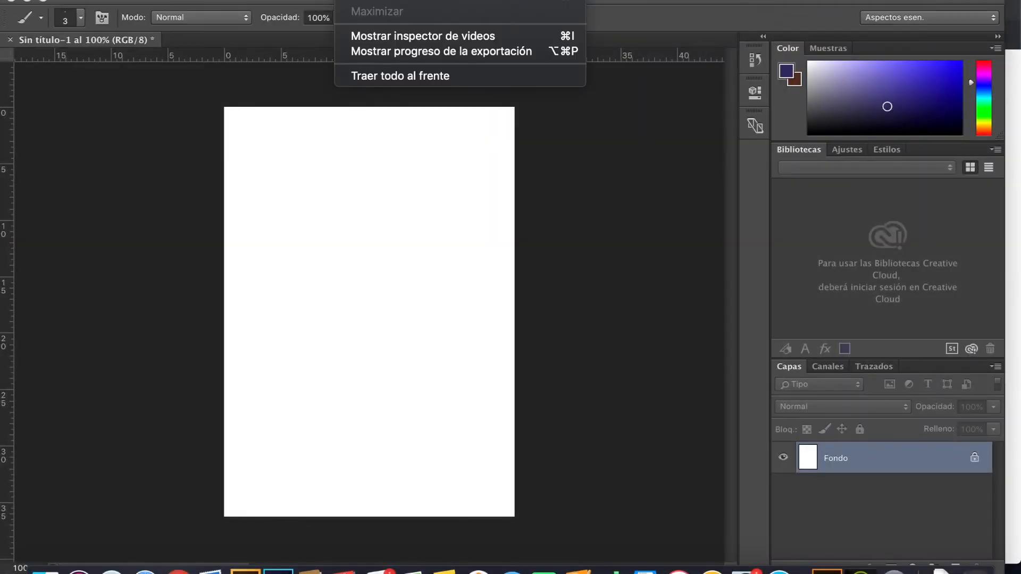
Step: Restore the Aspectos esenciales workspace to its default layout
click(351, 1)
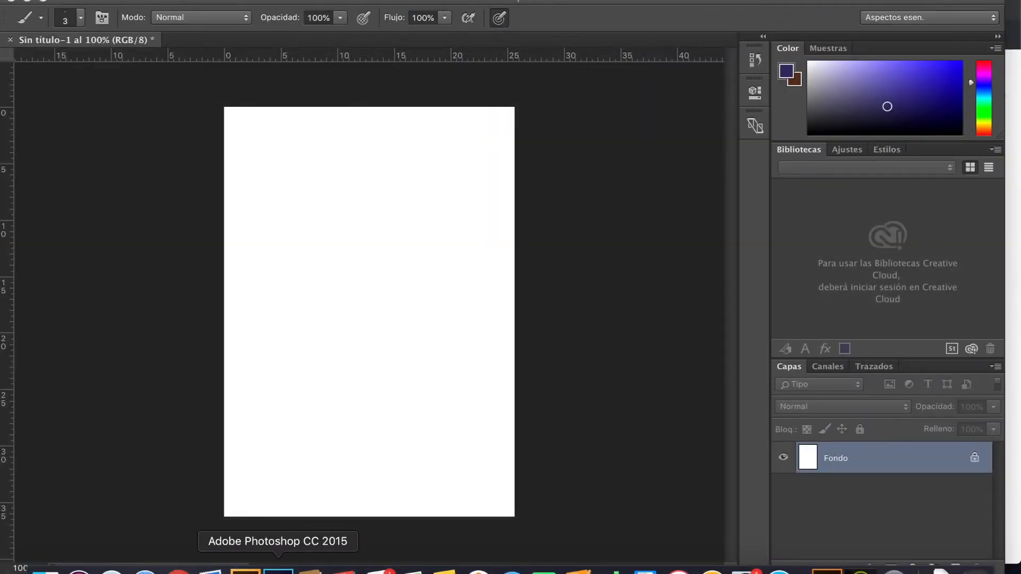
click(572, 1)
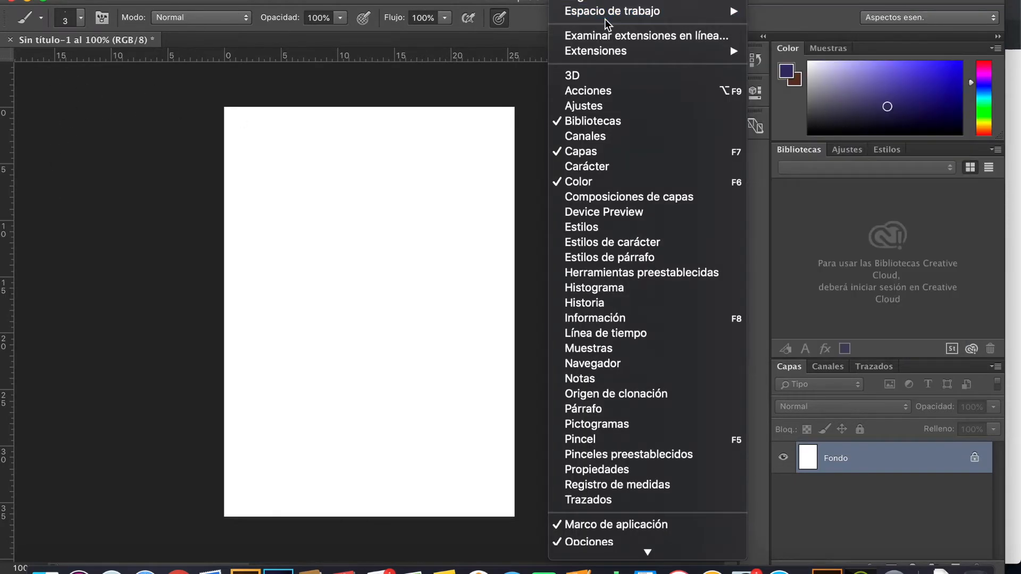
mouse_move(614, 18)
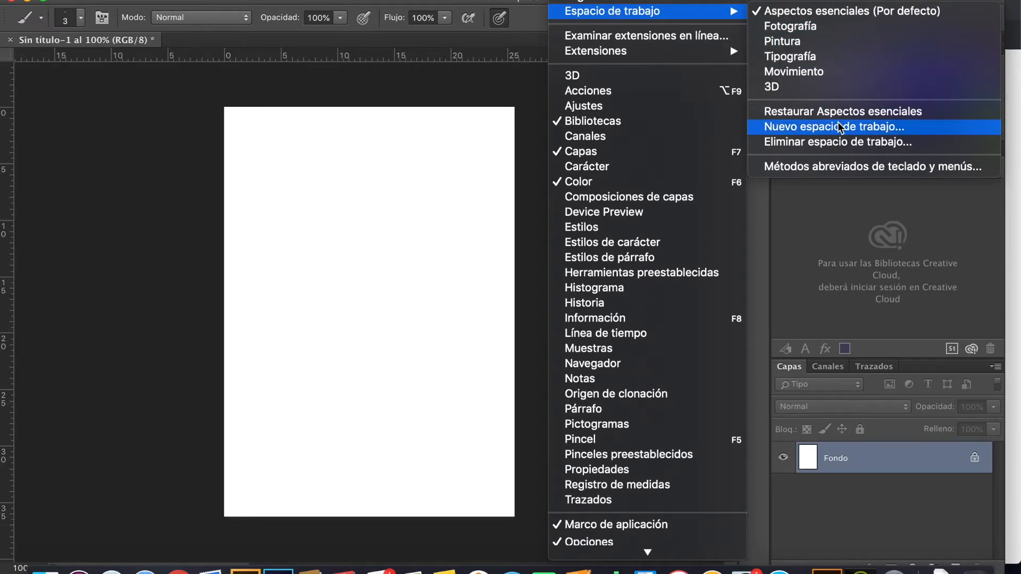
click(845, 113)
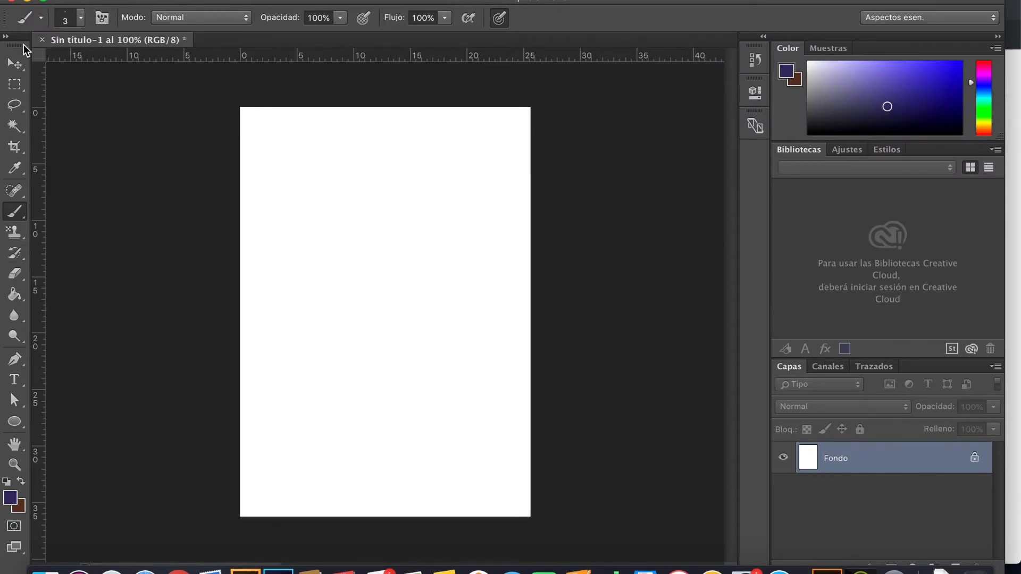
Step: Undock the toolbox, try it in two columns, and park it floating in a single column beside the vertical ruler
drag(20, 43, 604, 123)
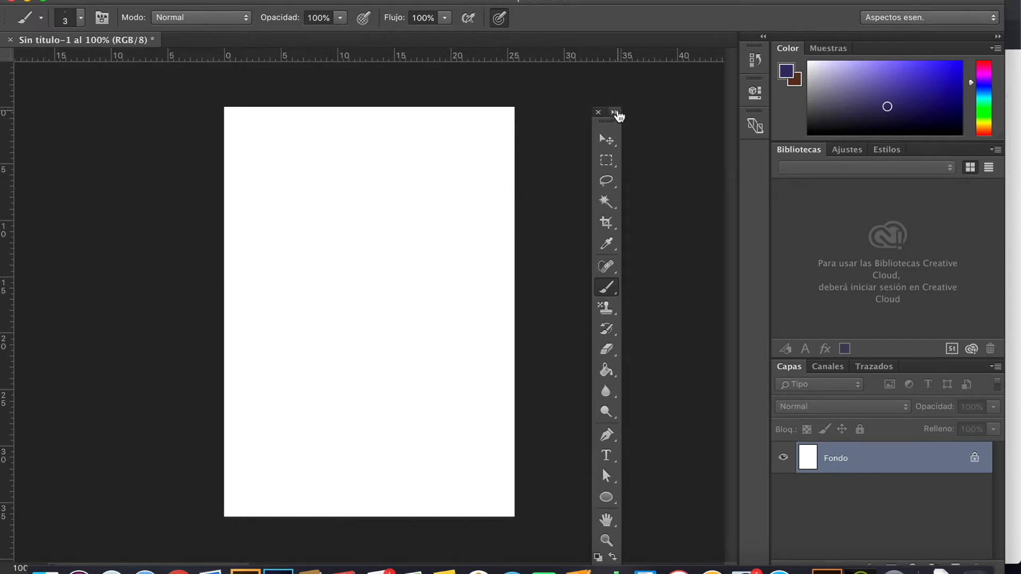
click(615, 113)
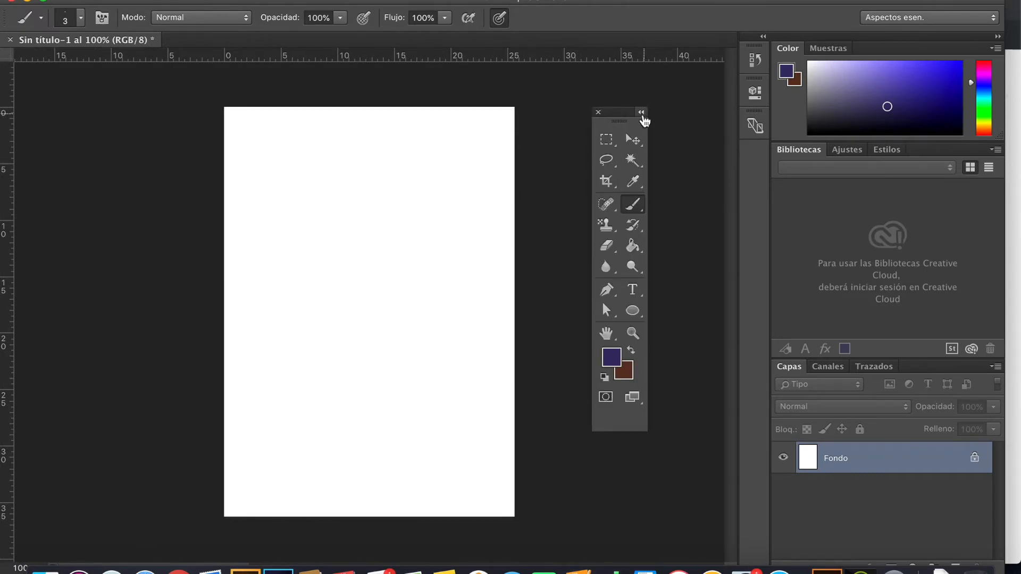
click(642, 113)
drag(610, 117, 28, 60)
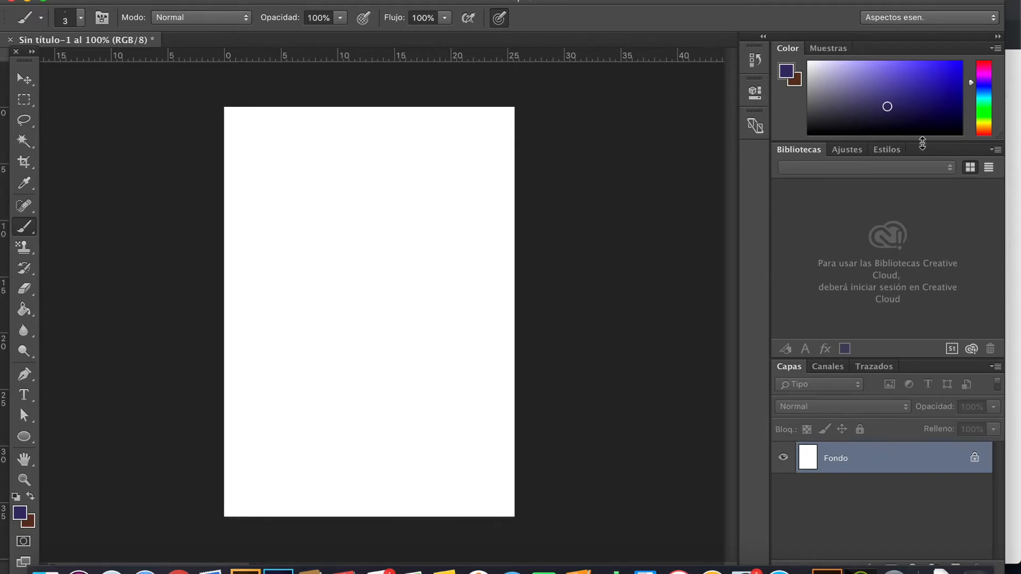
Step: Hide the Capas panel and show it again
click(568, 0)
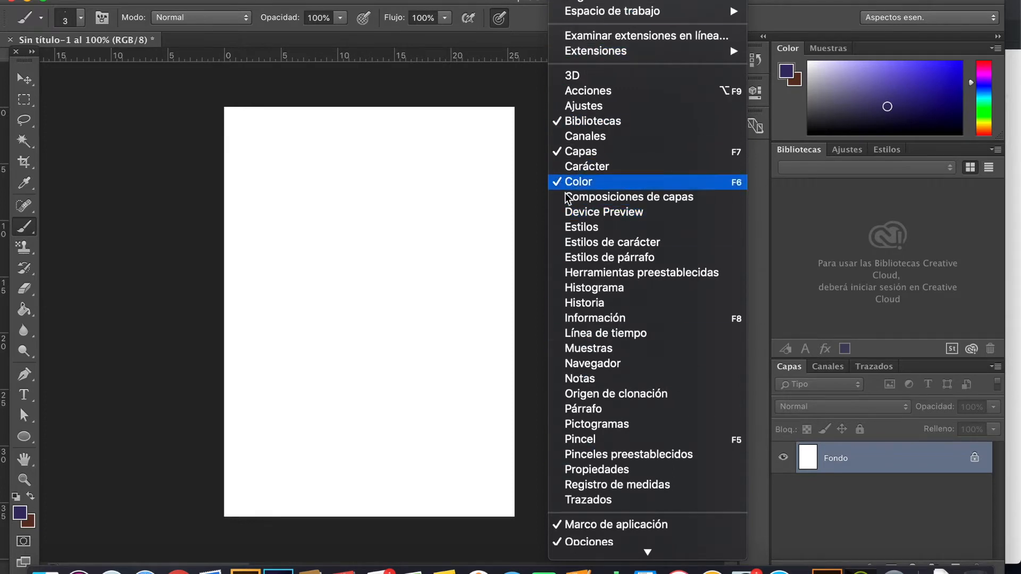
click(574, 153)
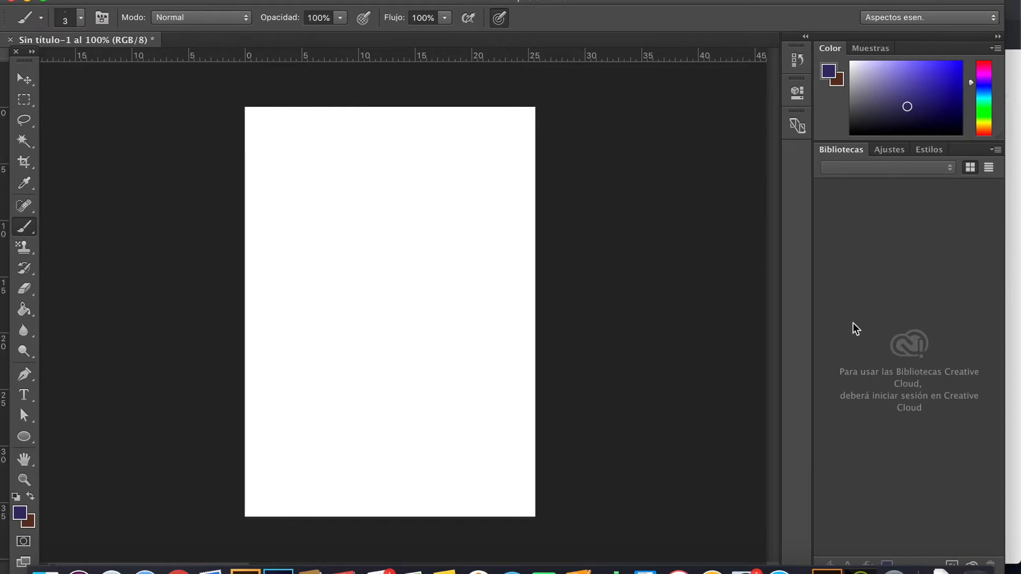
click(568, 0)
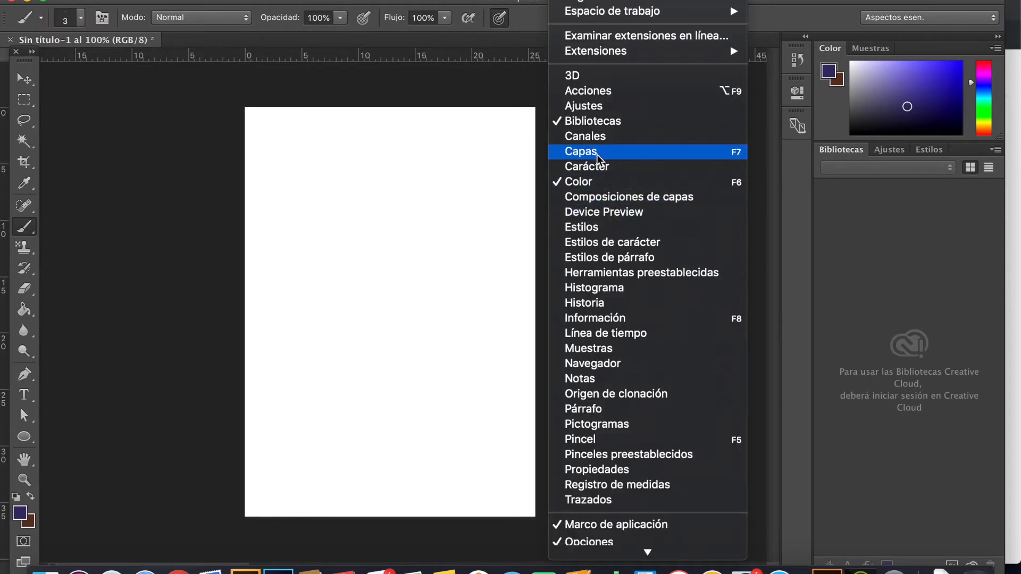
click(583, 153)
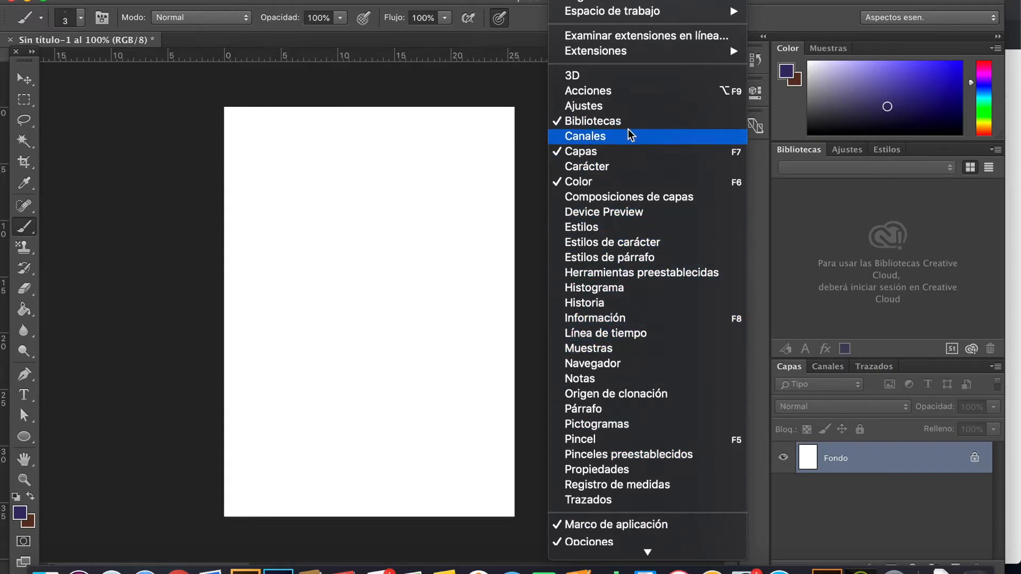
Step: Show the Carácter panel, float it over the canvas, and close it
click(618, 170)
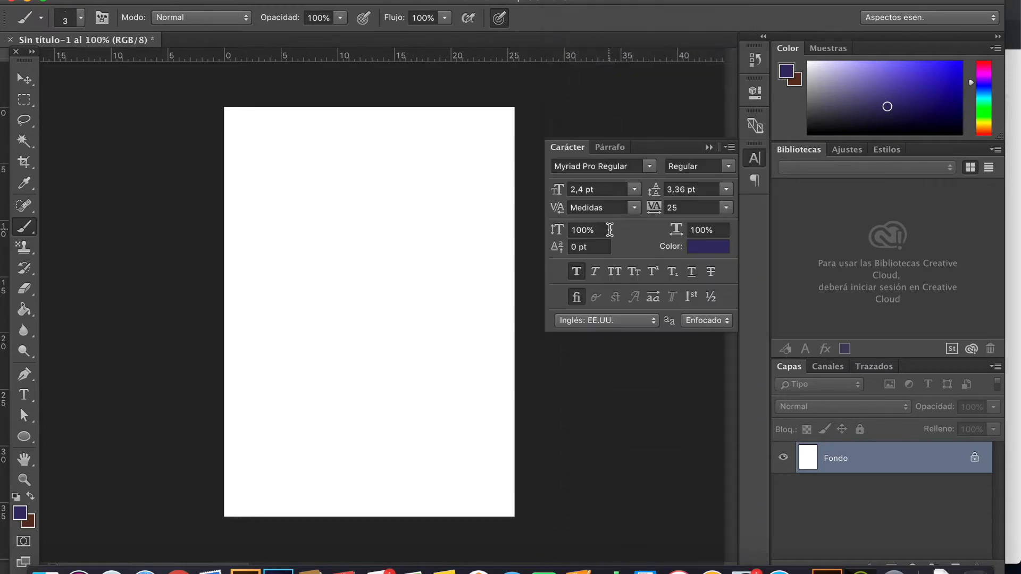
drag(668, 151, 219, 198)
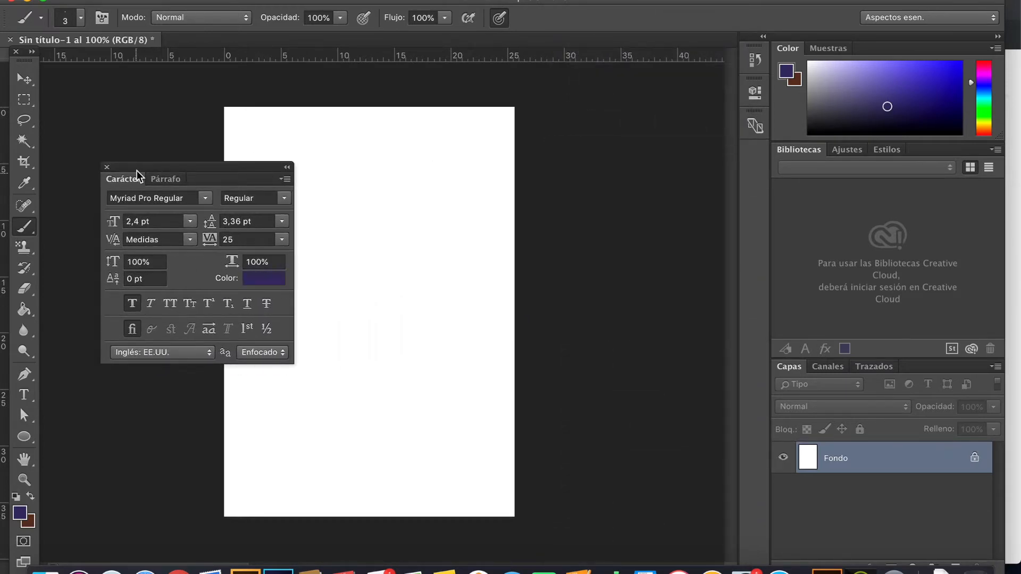
click(106, 167)
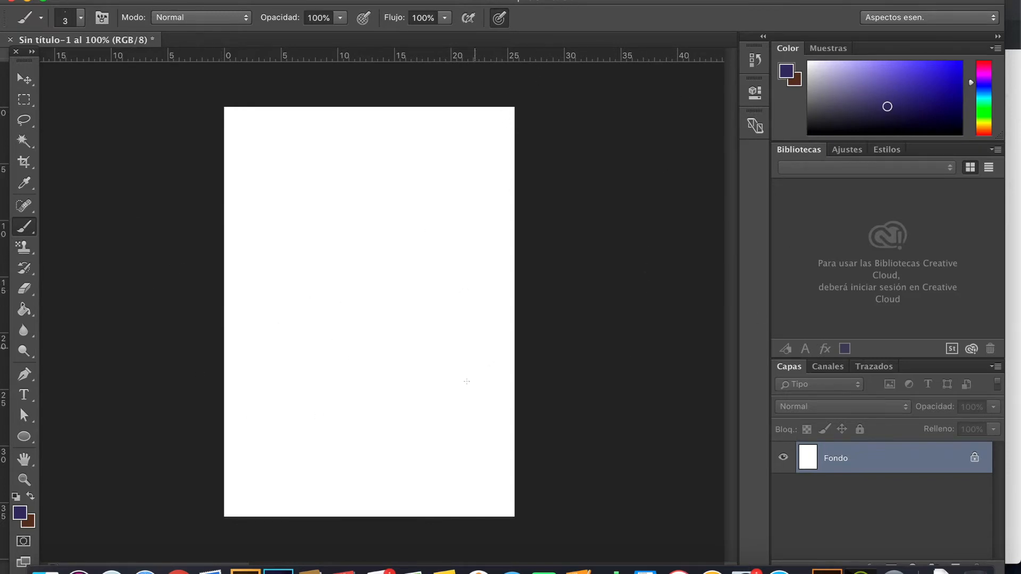
click(568, 0)
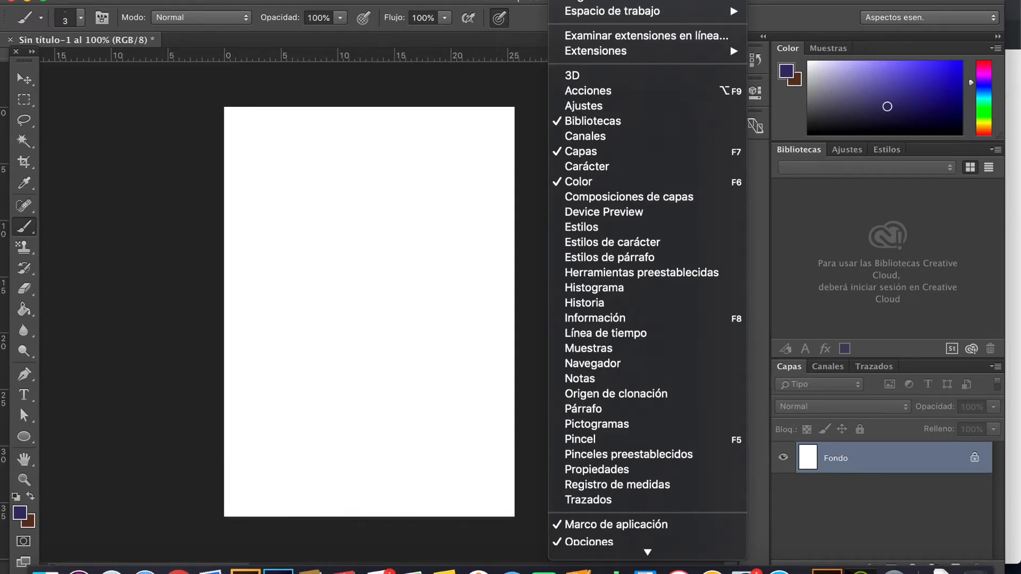
click(569, 0)
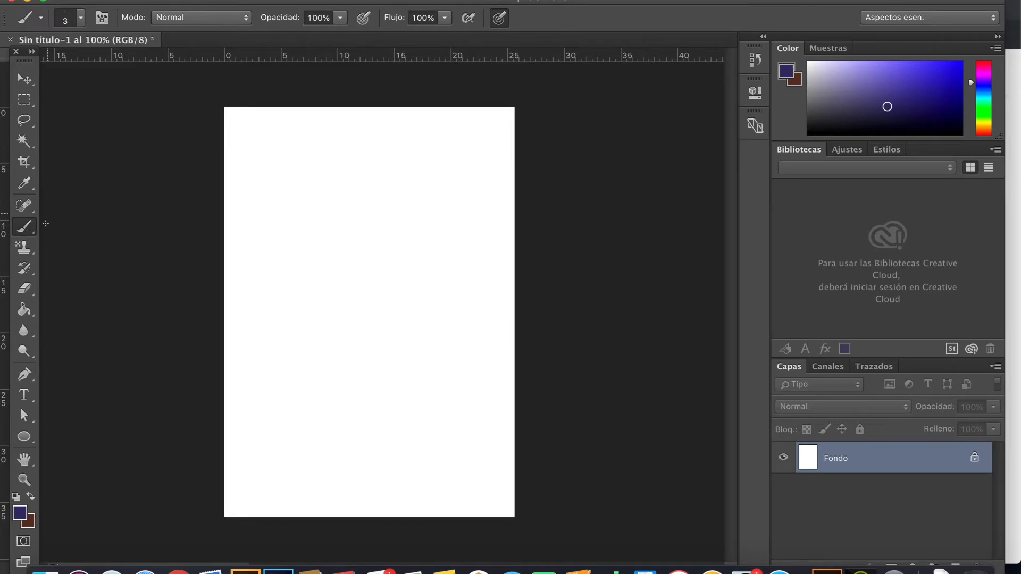
Step: Paint several long, loose curved strokes all over the white canvas with the 3 px brush
mouse_move(216, 122)
mouse_down()
mouse_move(335, 166)
mouse_move(376, 353)
mouse_move(526, 251)
mouse_move(584, 288)
mouse_up()
mouse_move(526, 159)
mouse_down()
mouse_move(281, 215)
mouse_move(216, 184)
mouse_up()
mouse_move(314, 98)
mouse_down()
mouse_move(327, 122)
mouse_move(526, 191)
mouse_up()
mouse_move(433, 98)
mouse_down()
mouse_move(380, 306)
mouse_move(218, 329)
mouse_up()
mouse_move(217, 205)
mouse_down()
mouse_move(322, 181)
mouse_move(281, 431)
mouse_move(236, 521)
mouse_up()
mouse_move(361, 518)
mouse_down()
mouse_move(402, 515)
mouse_move(492, 463)
mouse_move(539, 364)
mouse_move(439, 391)
mouse_move(506, 301)
mouse_move(493, 238)
mouse_move(519, 250)
mouse_up()
drag(519, 186, 498, 189)
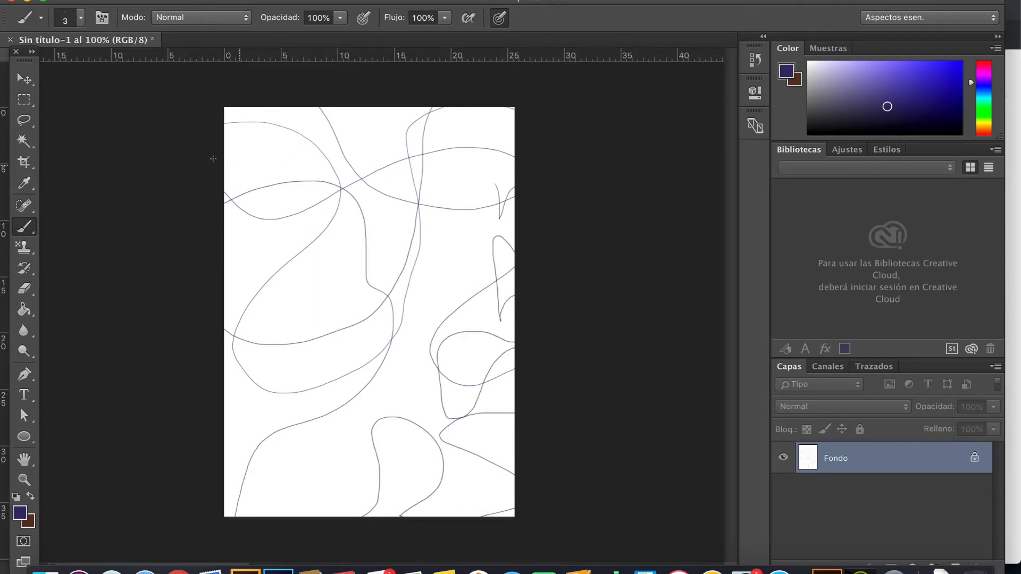
Step: Switch to the Move tool and close the Sin título-1 document
click(24, 79)
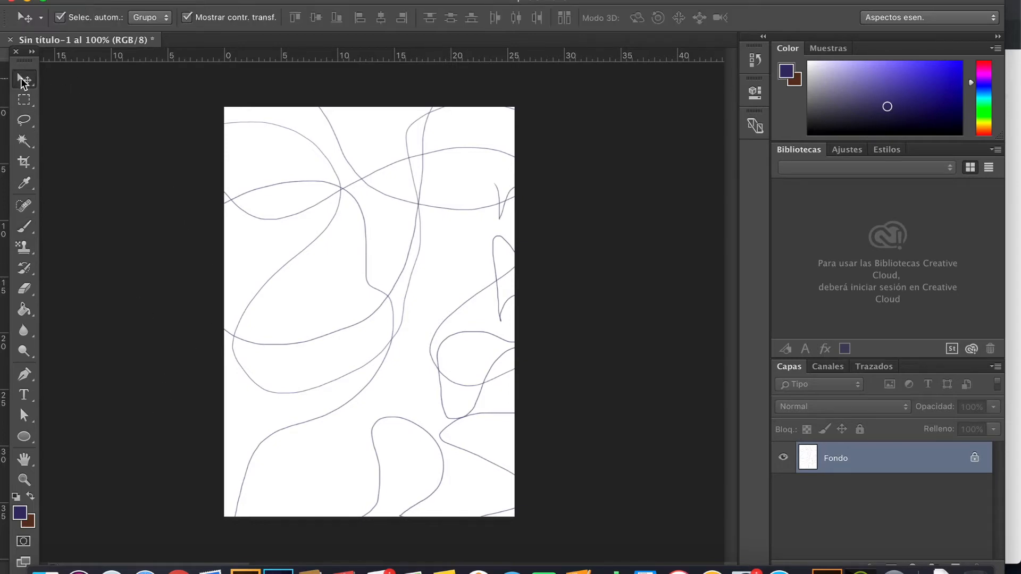
click(291, 0)
click(5, 5)
click(10, 39)
click(423, 194)
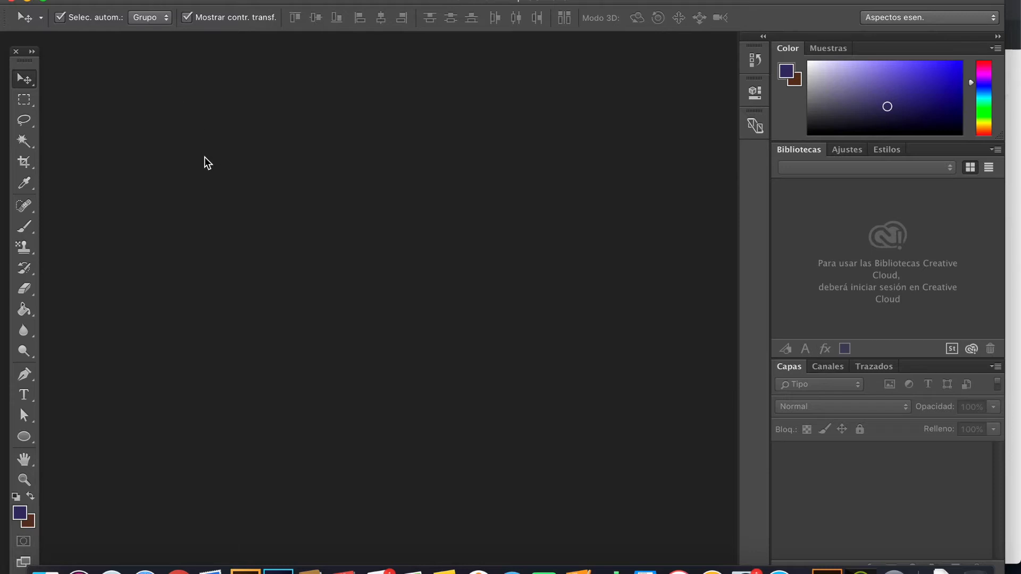
Step: Start a new document and look through the available width units without changing them
click(139, 1)
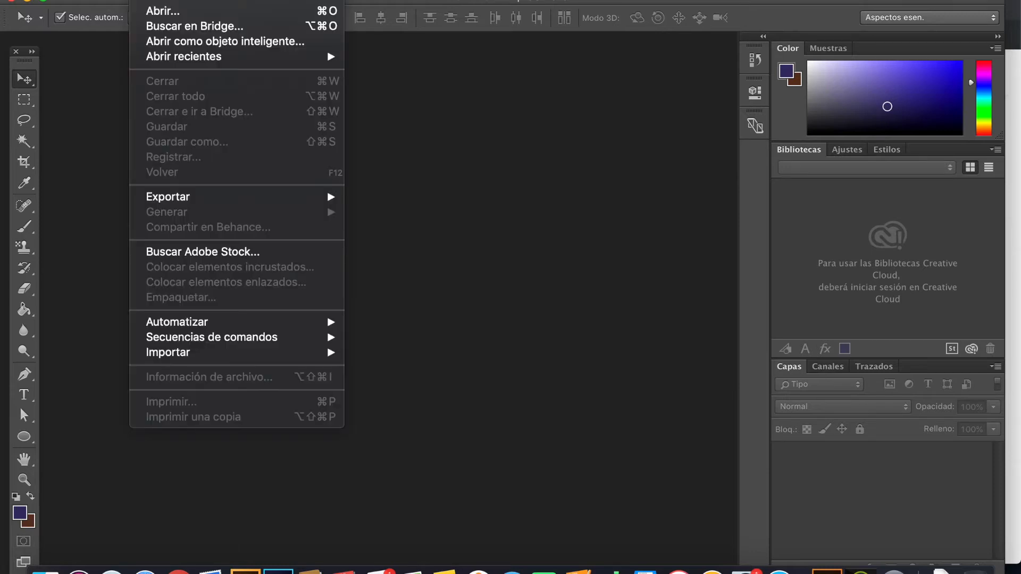
click(160, 3)
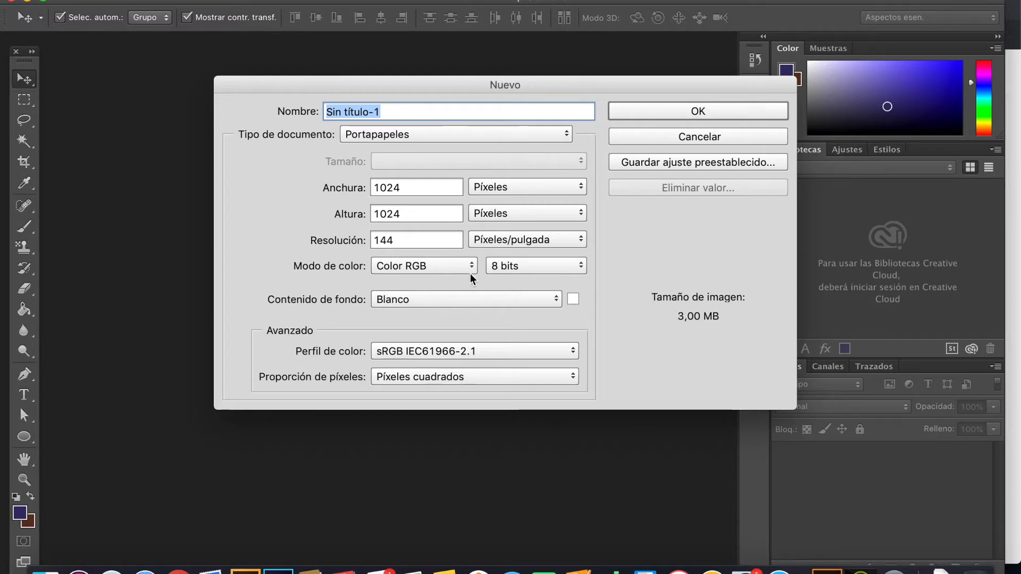
click(496, 192)
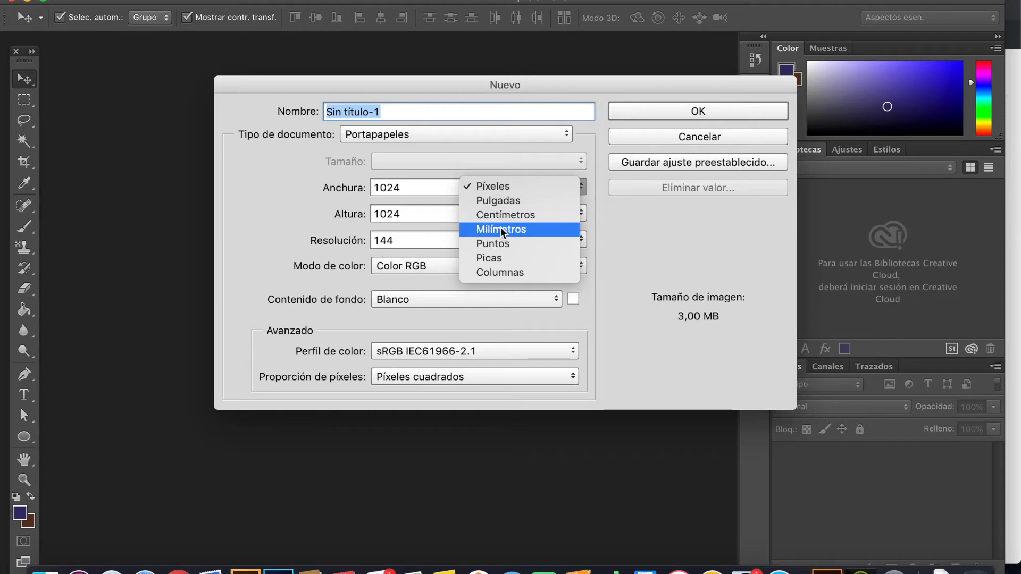
click(458, 171)
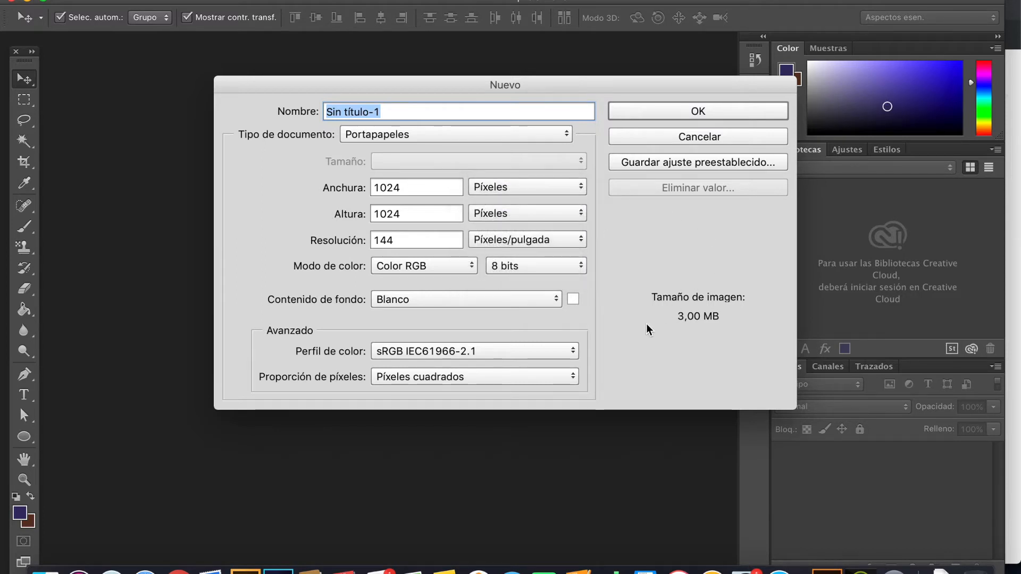
Step: Try Color CMYK for the new document, return to Color RGB, and set the resolution to 72 pixels per inch
click(434, 267)
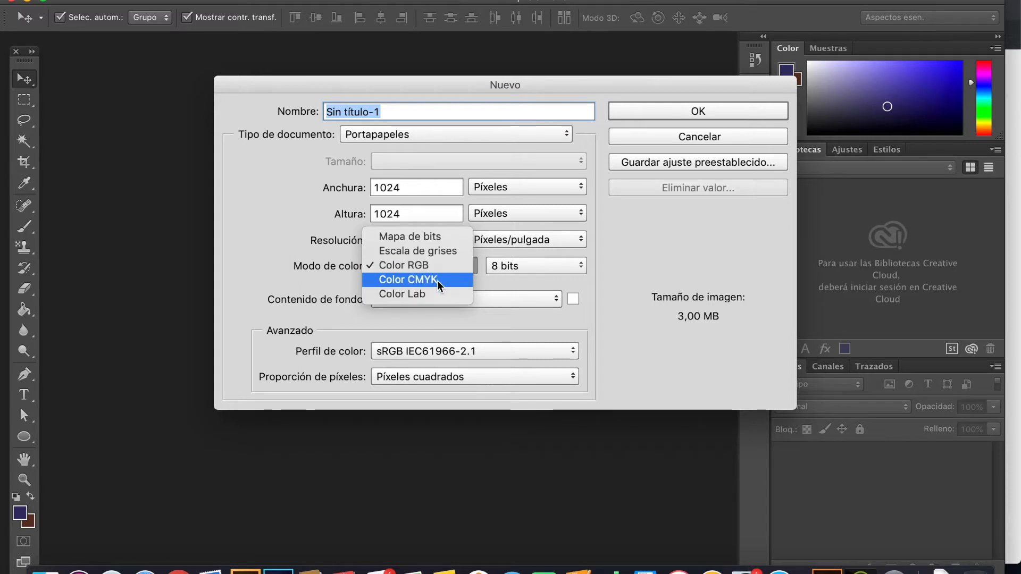
click(438, 280)
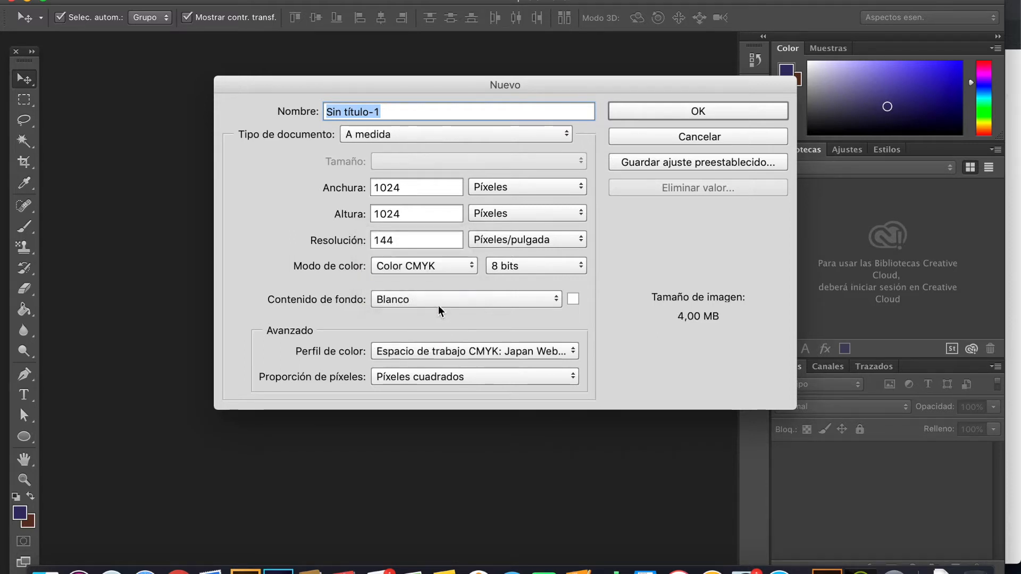
click(431, 263)
click(426, 257)
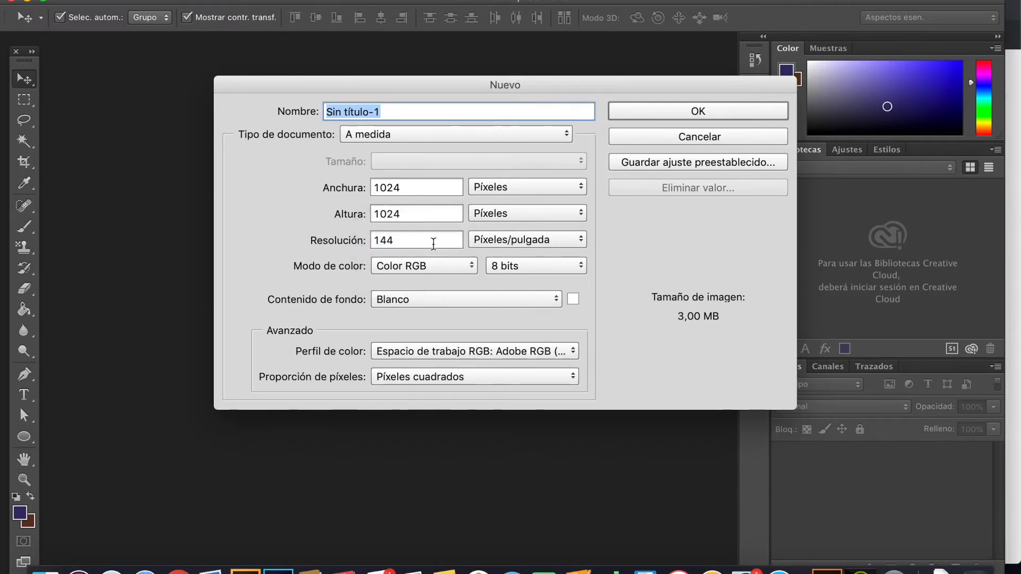
drag(432, 242, 342, 234)
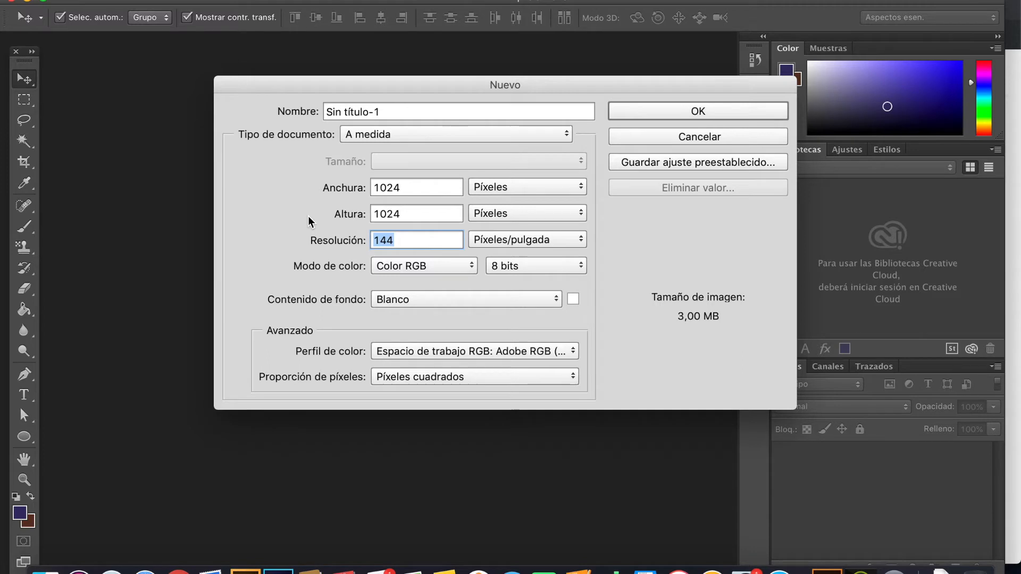
text(72)
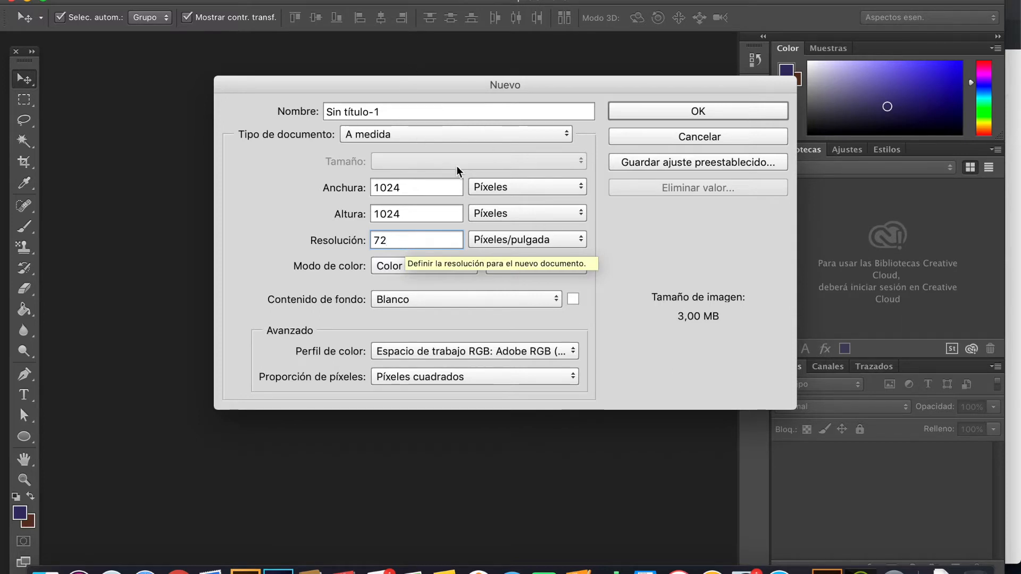
Step: Choose the Papel internacional document type in A4 size and create the document
click(435, 138)
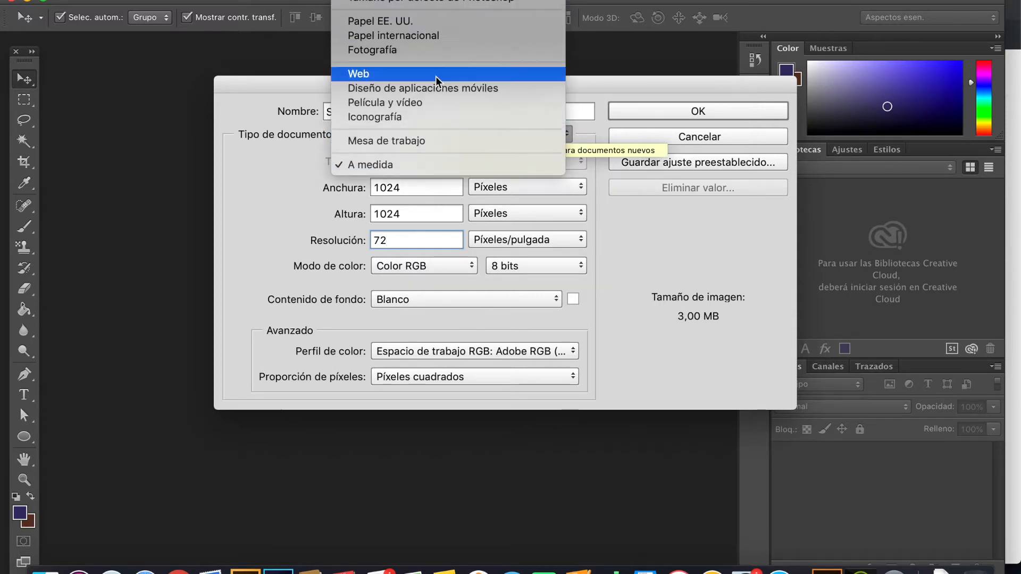
click(431, 34)
click(410, 160)
click(410, 161)
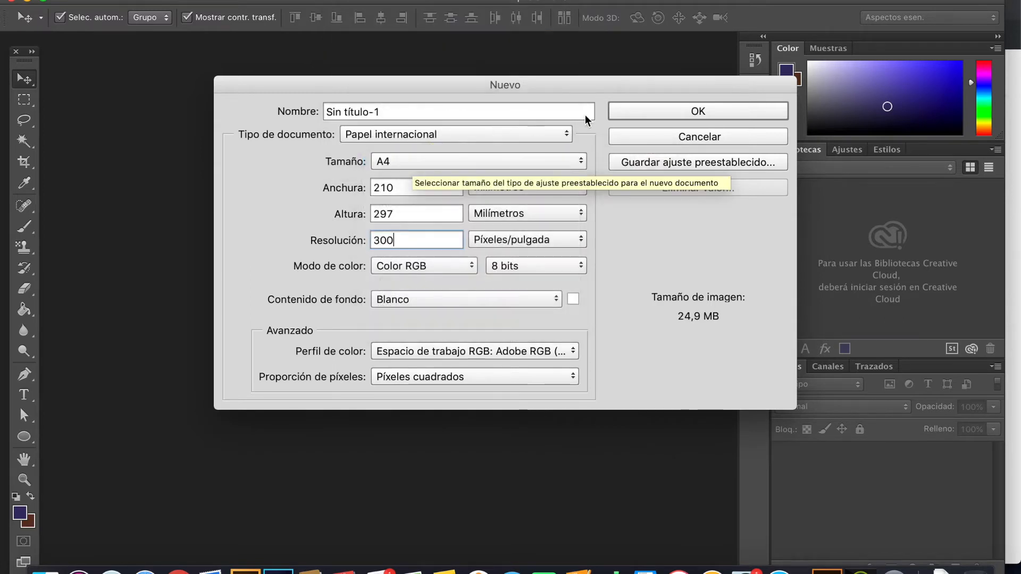
click(705, 110)
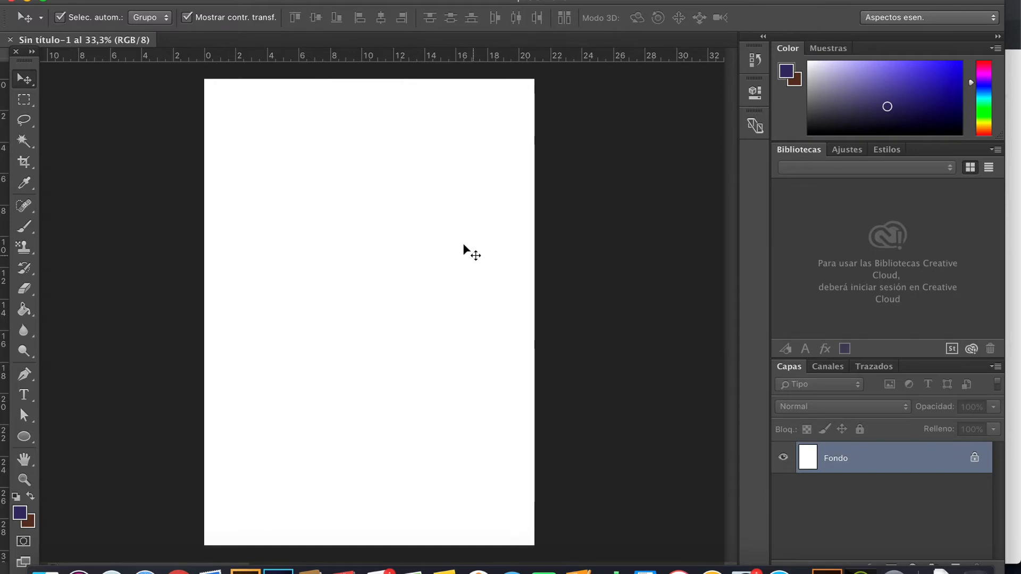
Step: Enlarge the Capas panel and add five empty layers above Fondo
drag(893, 357, 893, 287)
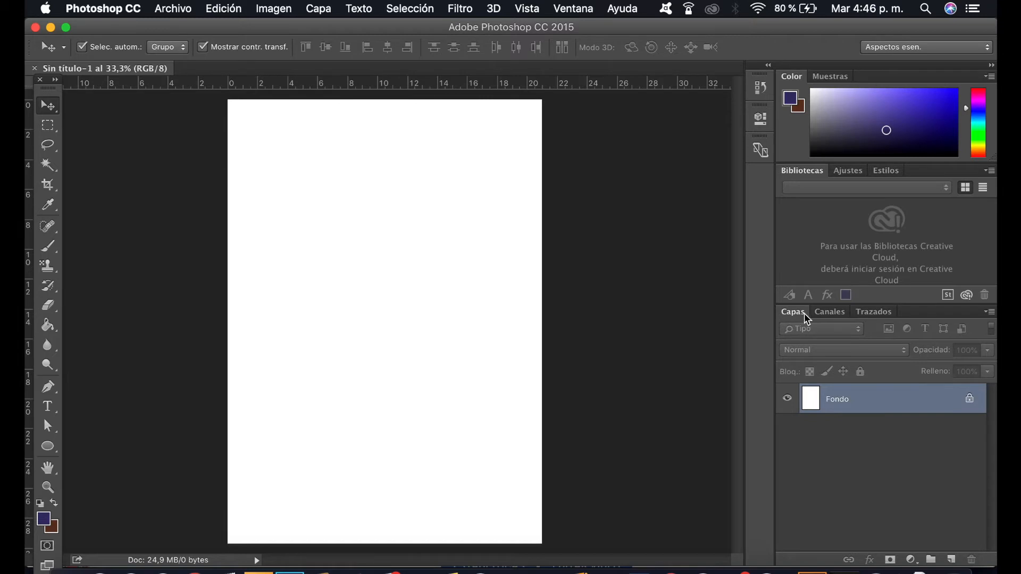
click(952, 560)
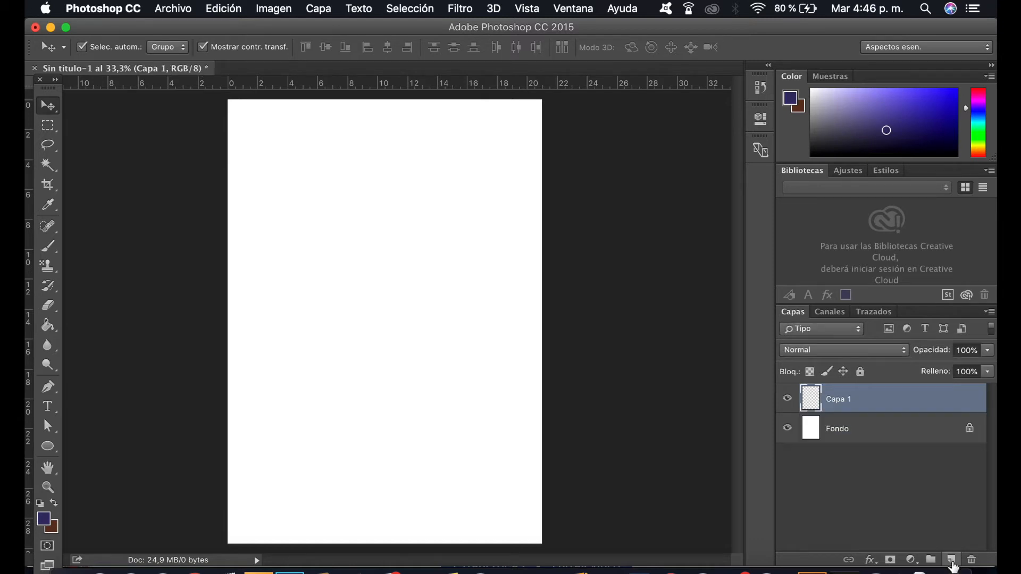
click(950, 560)
click(951, 560)
click(951, 560)
click(950, 560)
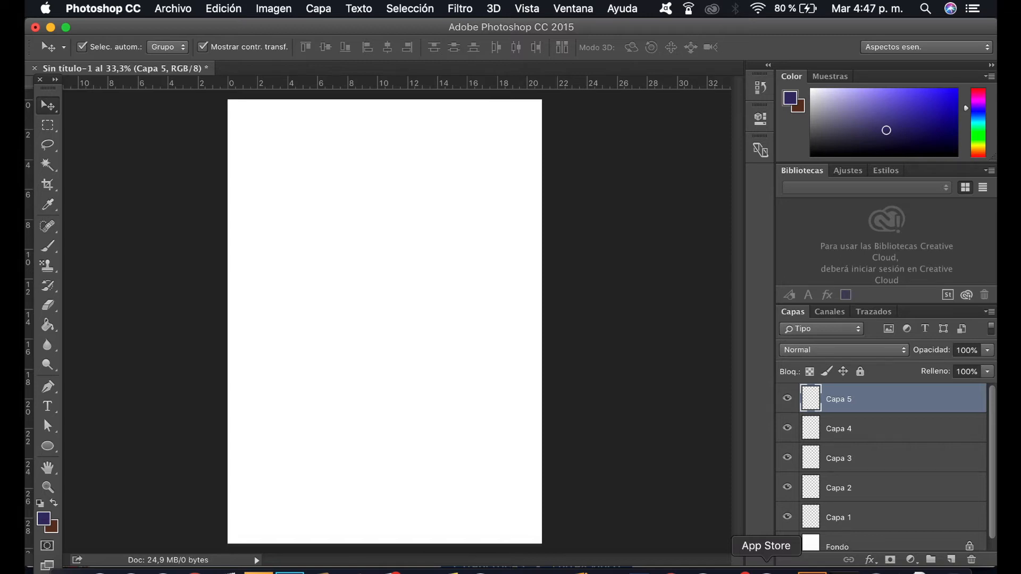
Step: Delete layers Capa 5, Capa 4, Capa 3 and Capa 2
key(super)
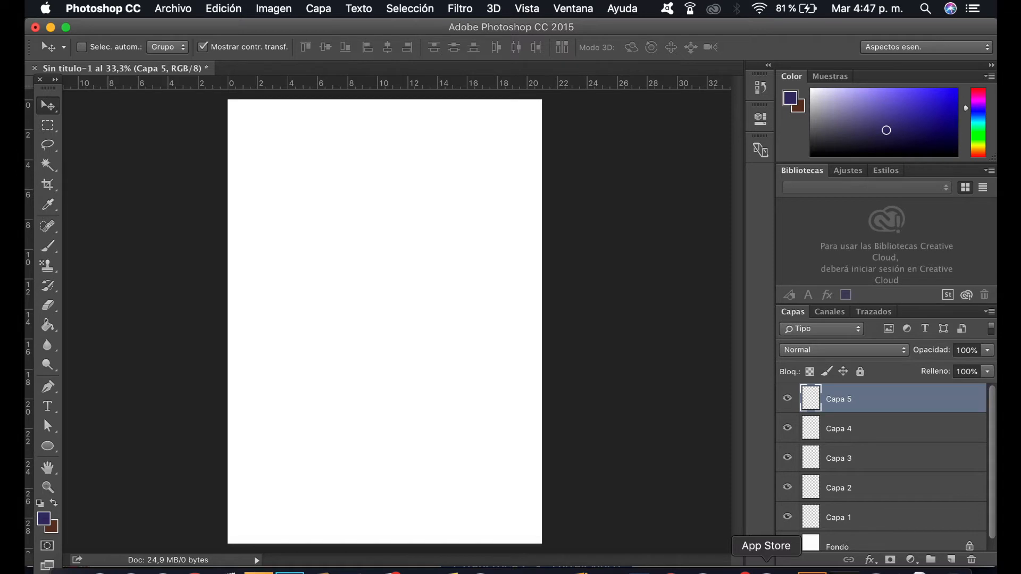
key(Delete)
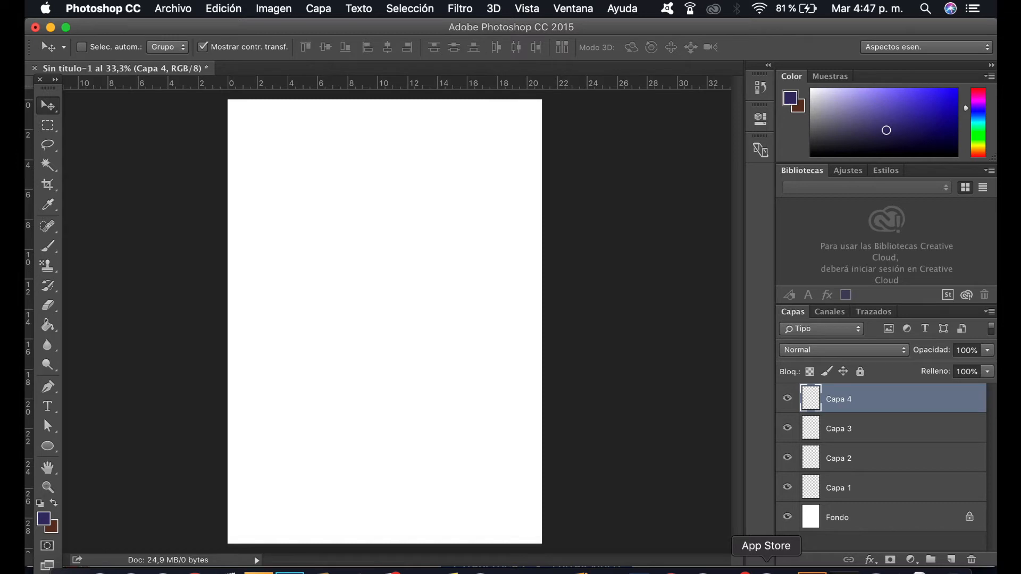
key(BackSpace)
key(BackSpace)
key(BackSpace)
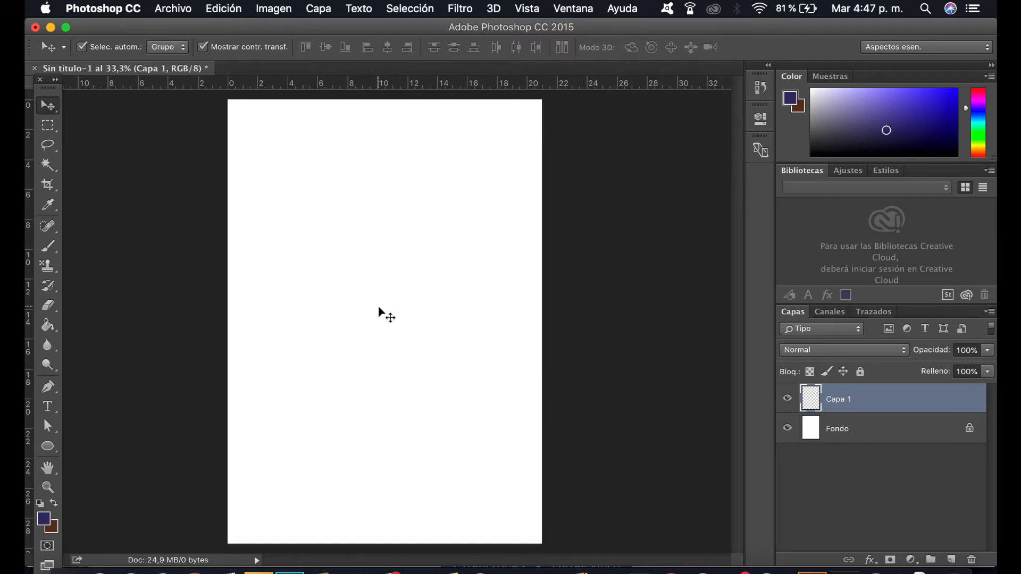
Step: Rename the Capa 1 layer as prueba
double_click(840, 400)
text(prueba)
key(Return)
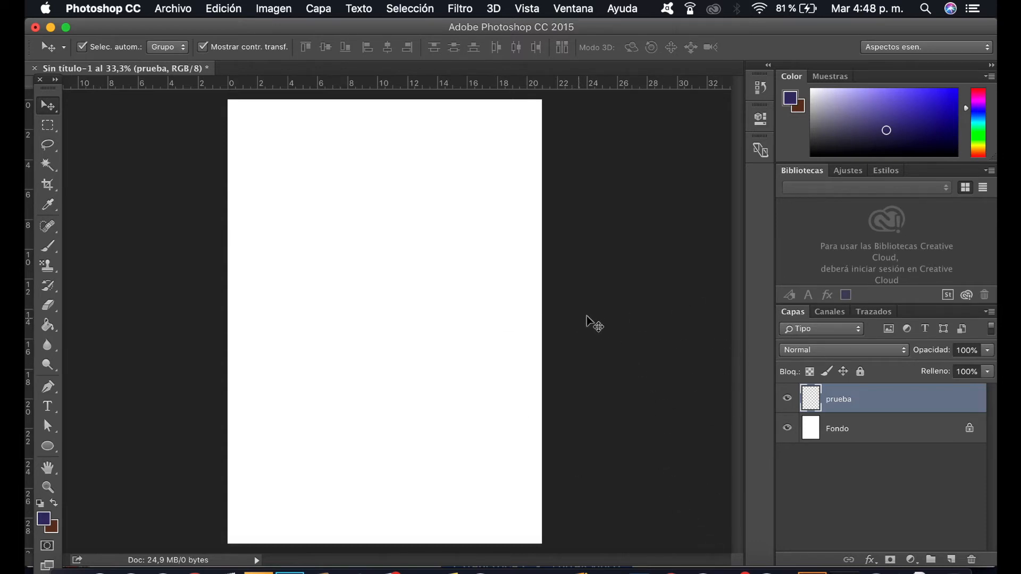
Step: Add another empty layer above prueba and name it prueba 2
click(951, 561)
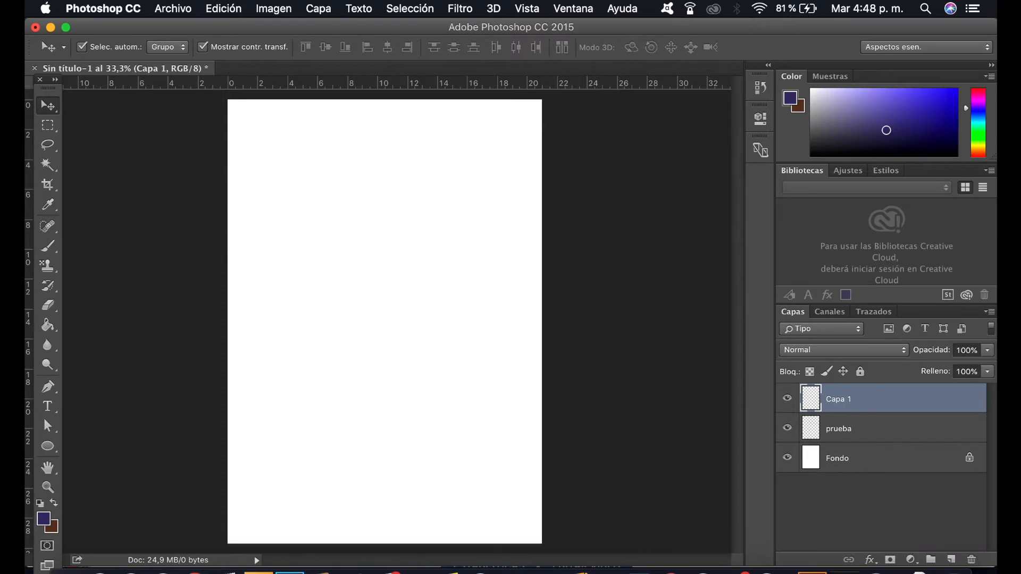
double_click(840, 400)
text(prueba 2)
key(Return)
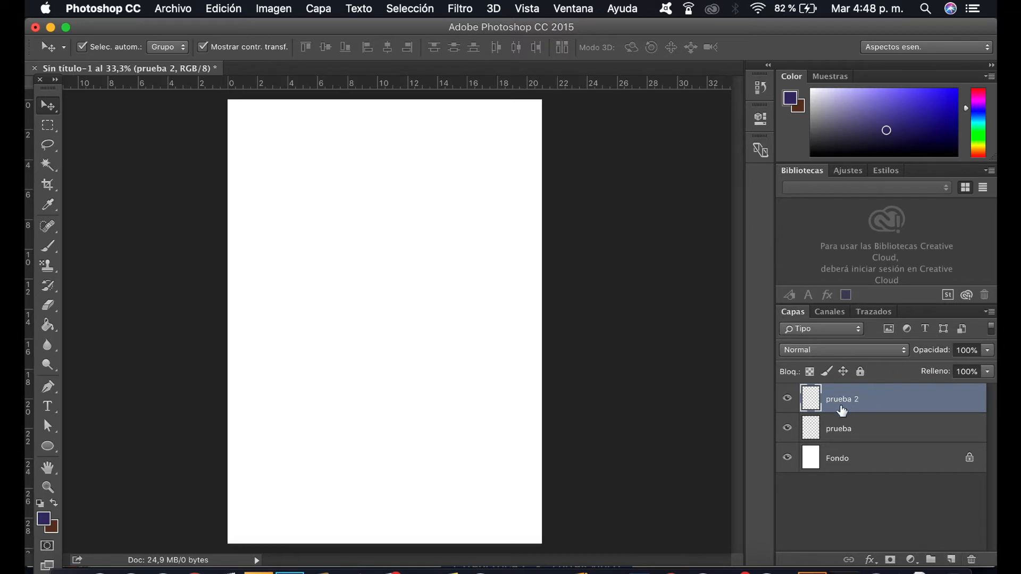
Step: Delete the prueba 2 layer, undoing the first deletion before removing it again
drag(863, 407, 935, 457)
drag(845, 397, 971, 559)
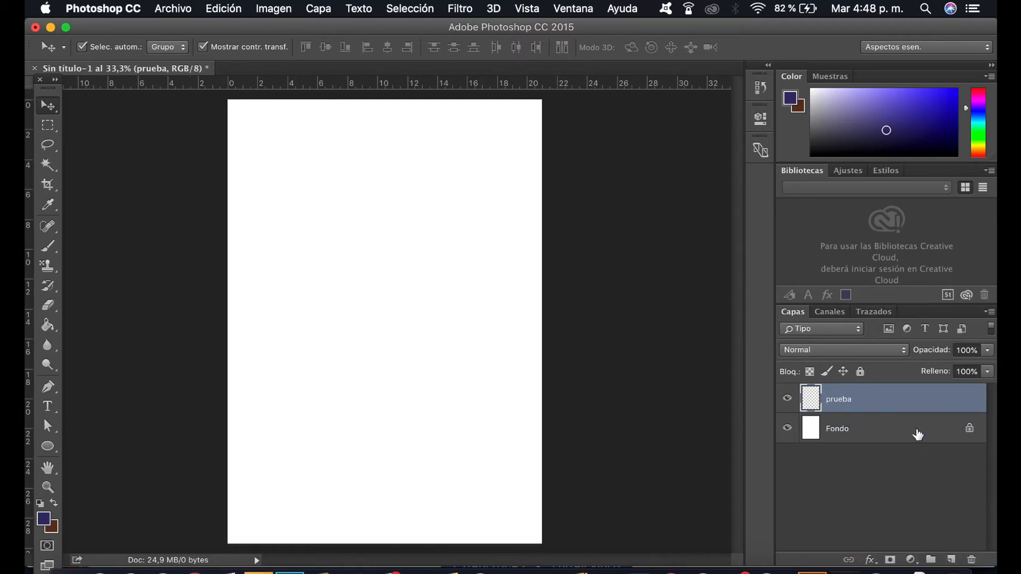
key(super+z)
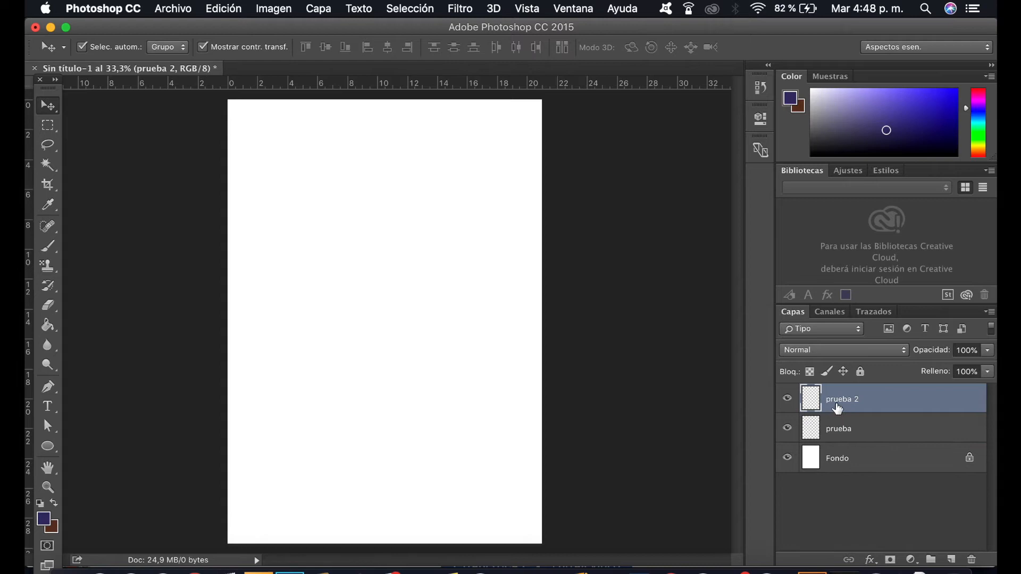
drag(833, 410, 980, 563)
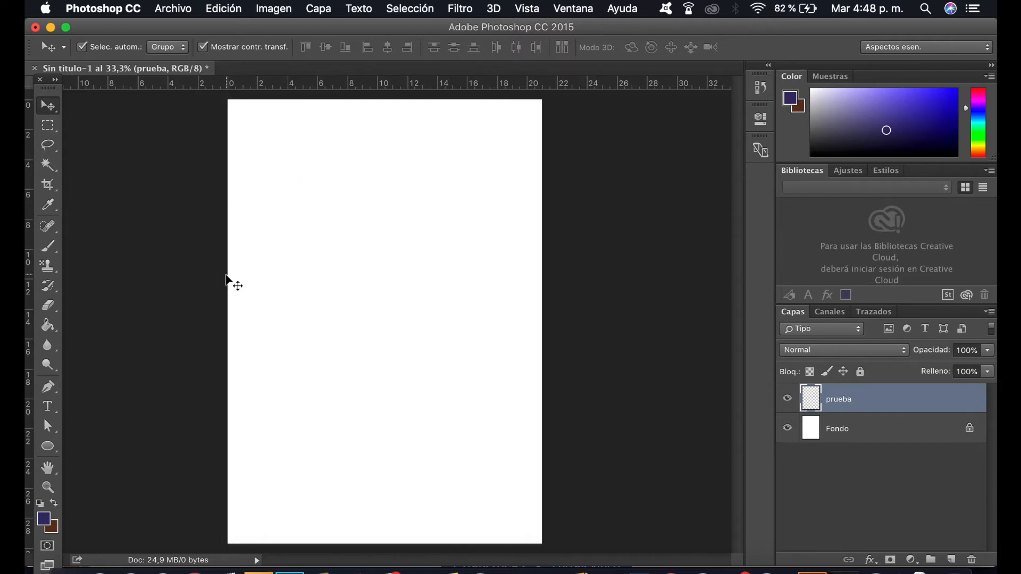
Step: Draw a dark blue ellipse about 630 by 769 px in the page's upper left, and collapse its Propiedades panel
click(48, 446)
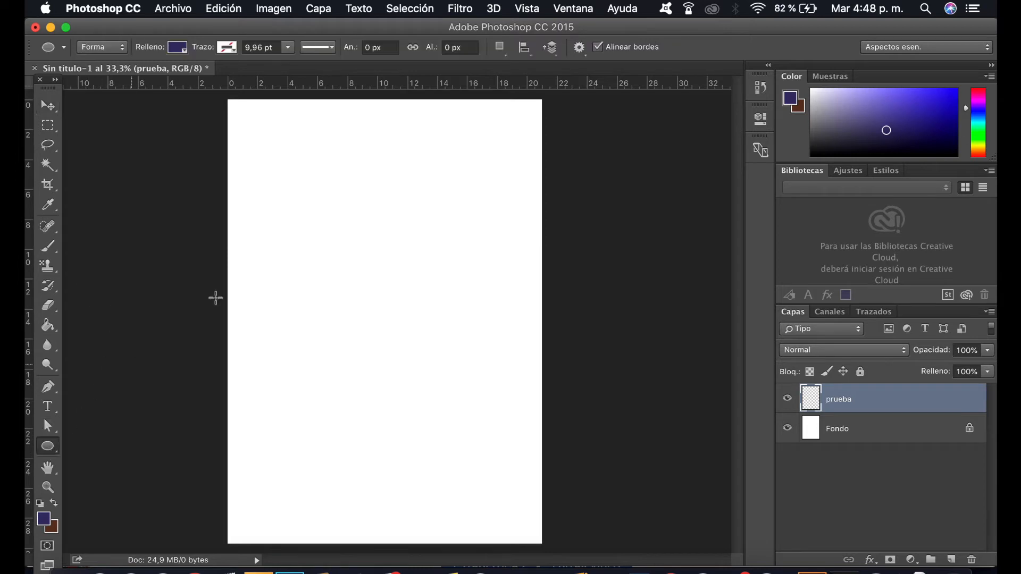
drag(257, 158, 327, 257)
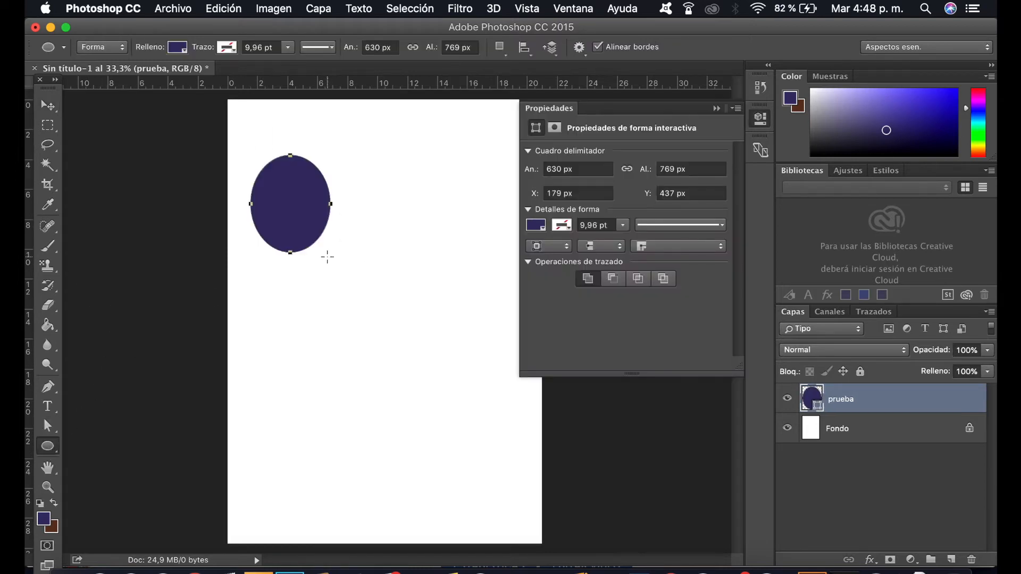
key(v)
click(716, 108)
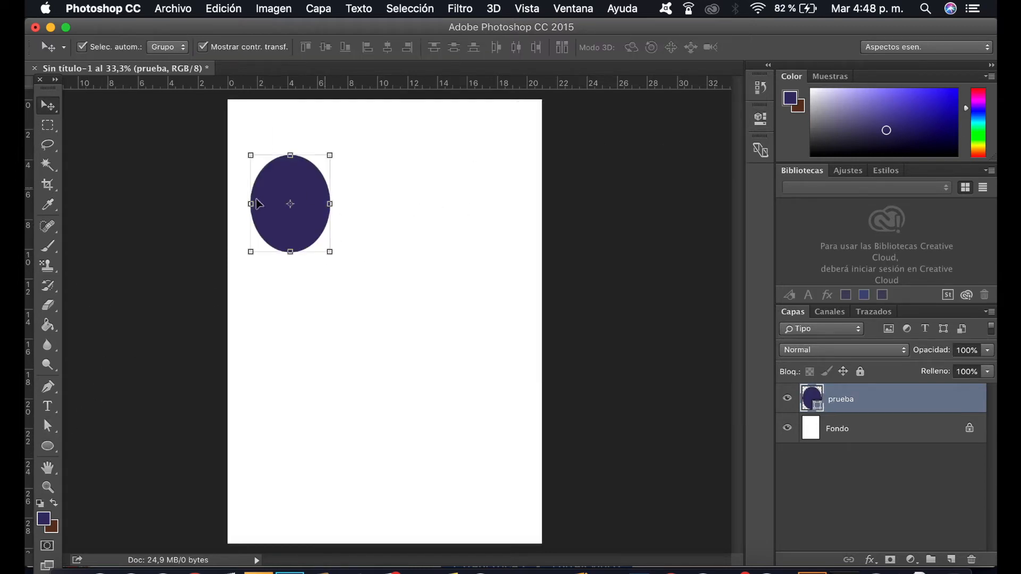
Step: Move the ellipse around and, in free transform, place its center at about X 428 px, Y 660 px
mouse_move(297, 191)
mouse_down()
mouse_move(491, 292)
mouse_move(389, 157)
mouse_move(339, 354)
mouse_move(460, 181)
mouse_move(276, 181)
mouse_move(312, 169)
mouse_move(278, 198)
mouse_up()
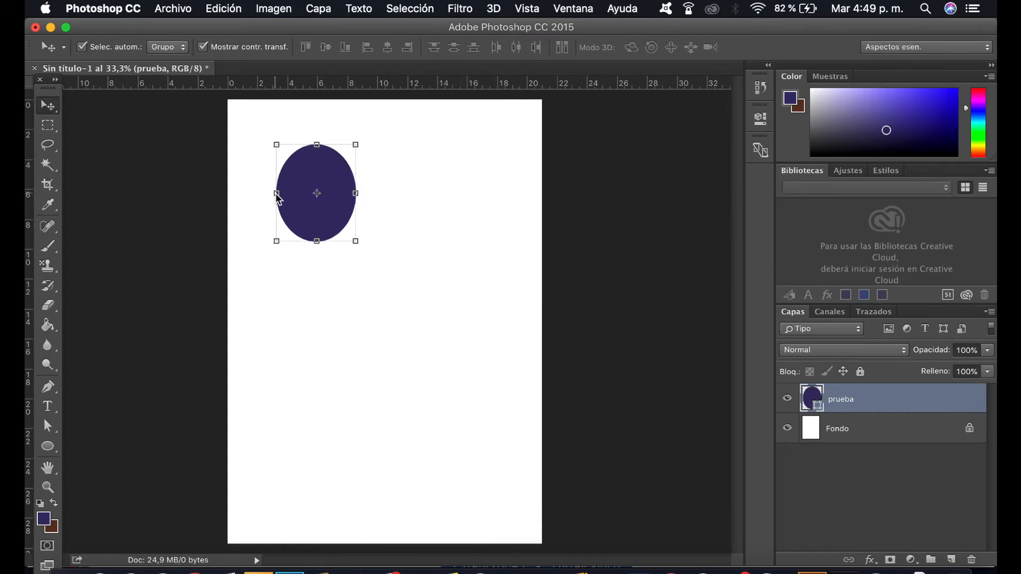
key(super+t)
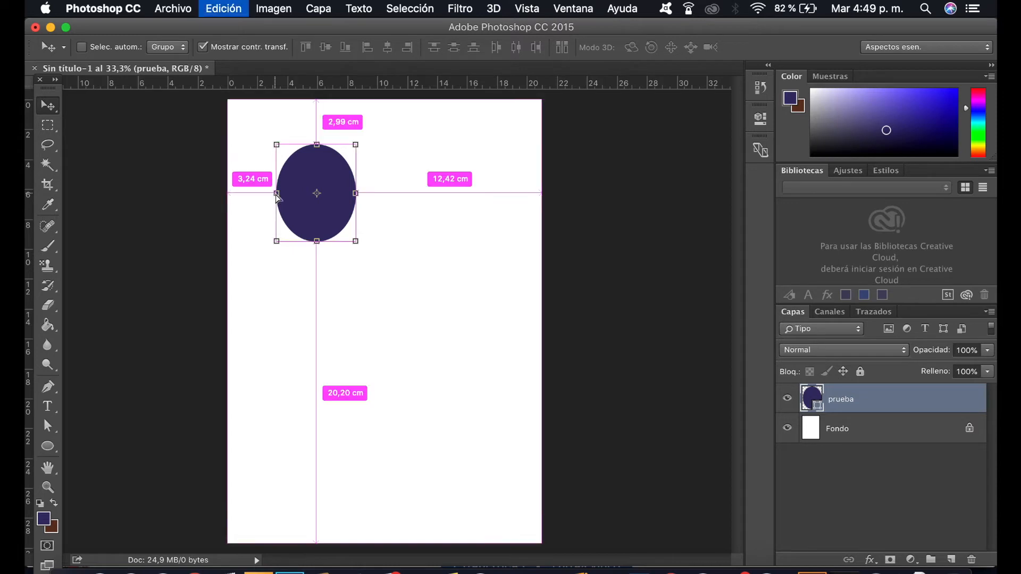
drag(337, 171, 254, 139)
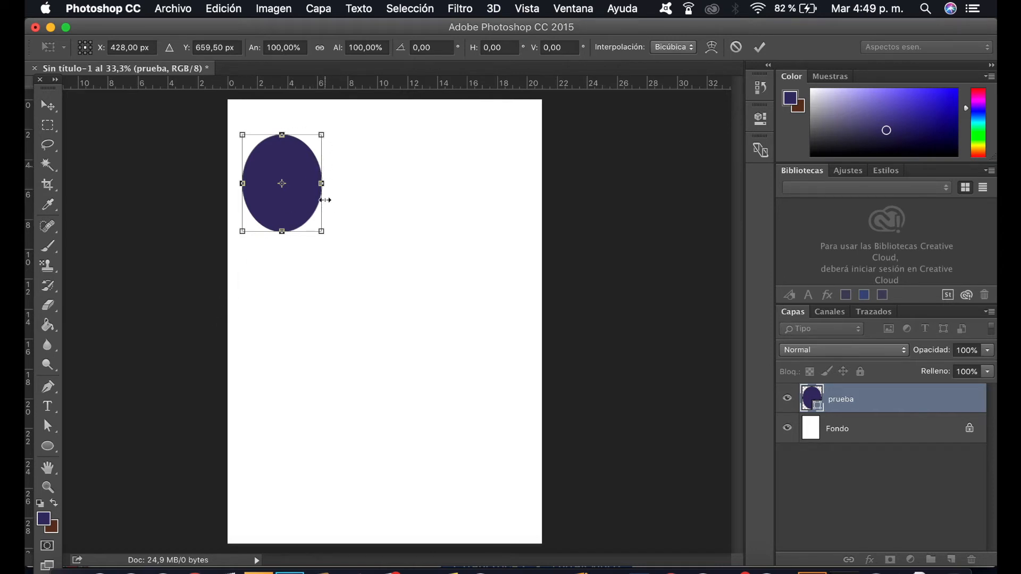
Step: Move and reshape the ellipse to about 113% width and 78% height, rotating it to about -180°
drag(285, 122, 418, 201)
drag(261, 123, 381, 184)
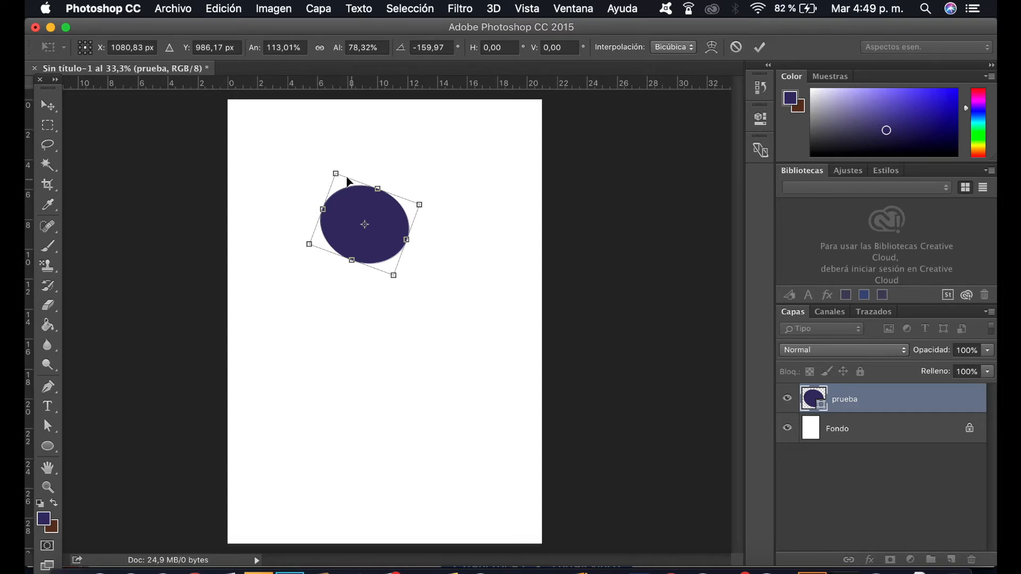
drag(335, 161, 312, 180)
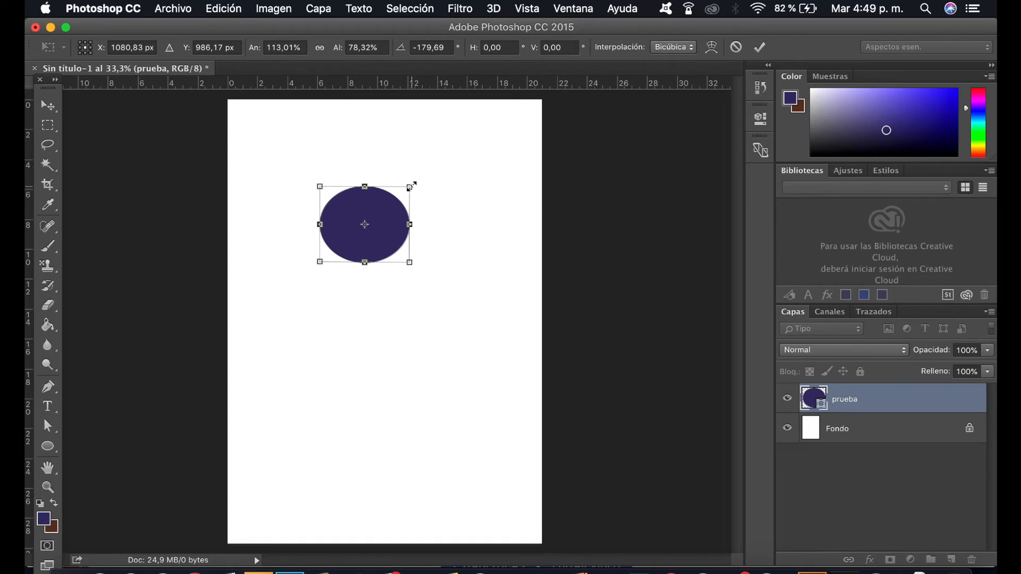
Step: Enlarge the ellipse to about 258% width and 179% height, and place it in the page's lower half
drag(410, 188, 523, 101)
drag(436, 177, 378, 301)
drag(460, 217, 327, 351)
drag(332, 389, 465, 502)
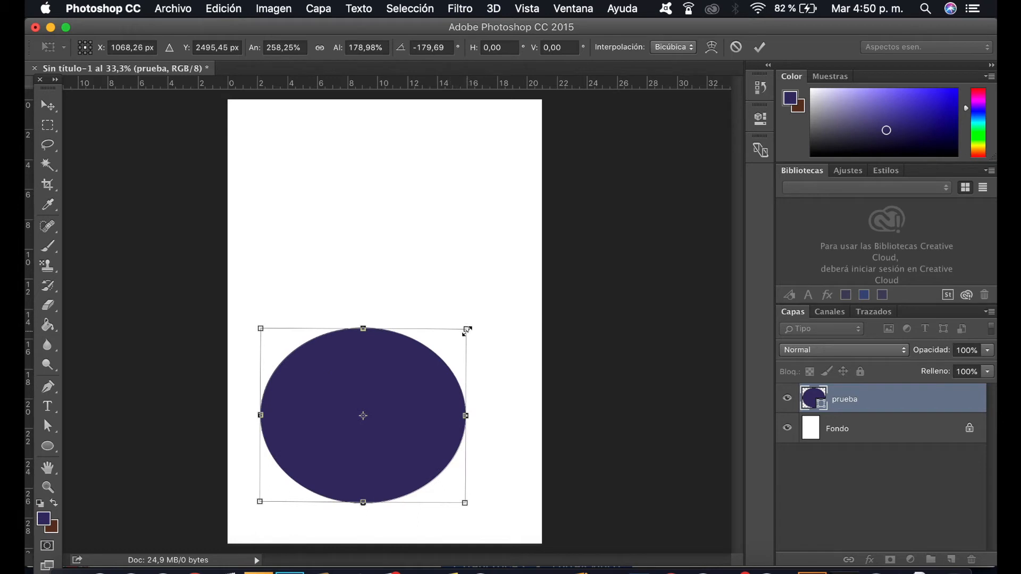
Step: Try stretching the ellipse upward to about 394% height, and undo the stretch
drag(468, 329, 473, 120)
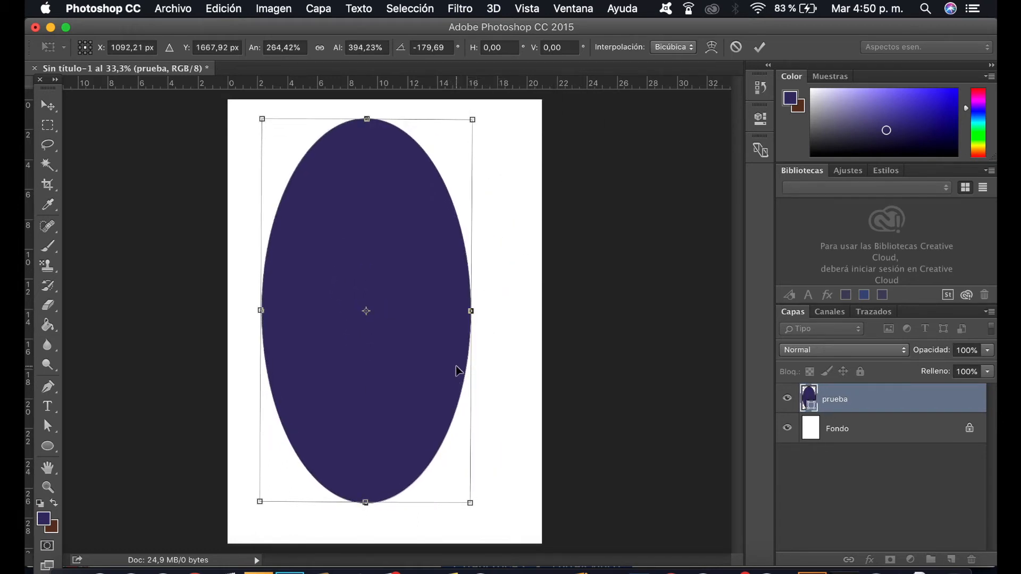
key(super+z)
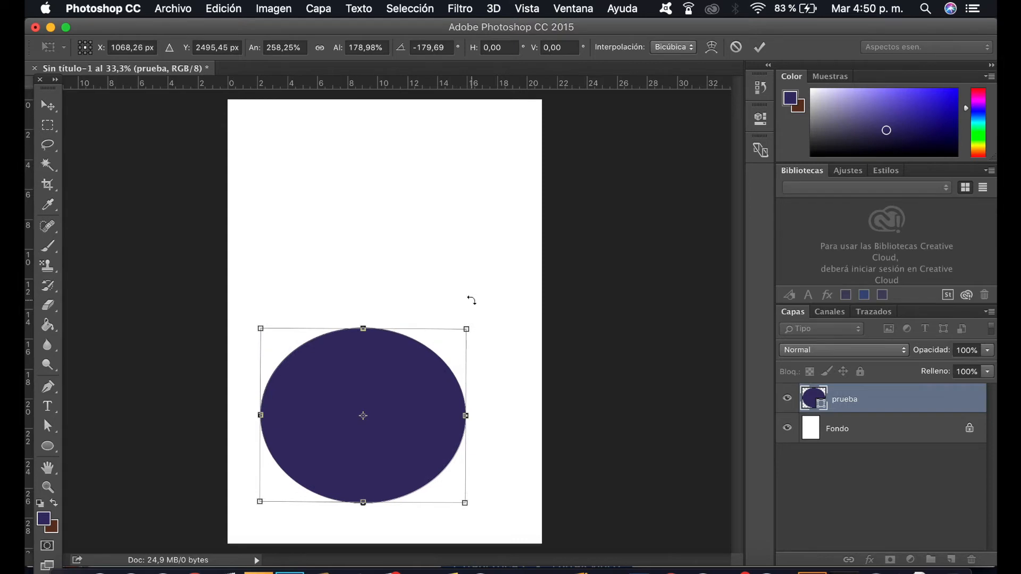
Step: Apply the ellipse's transformation, and try an elliptical marquee selection in the empty area below it, clearing it again
key(Return)
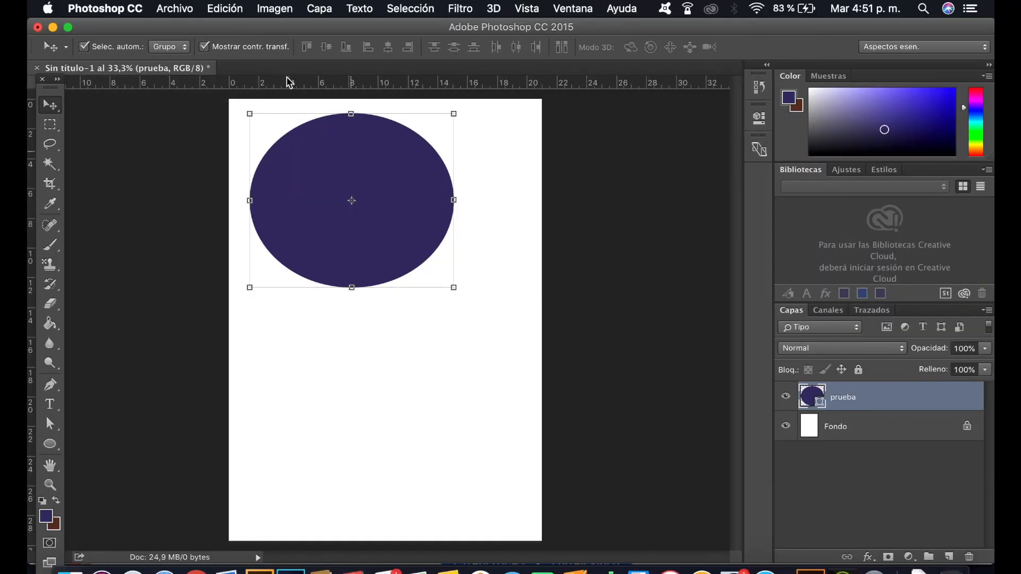
click(57, 133)
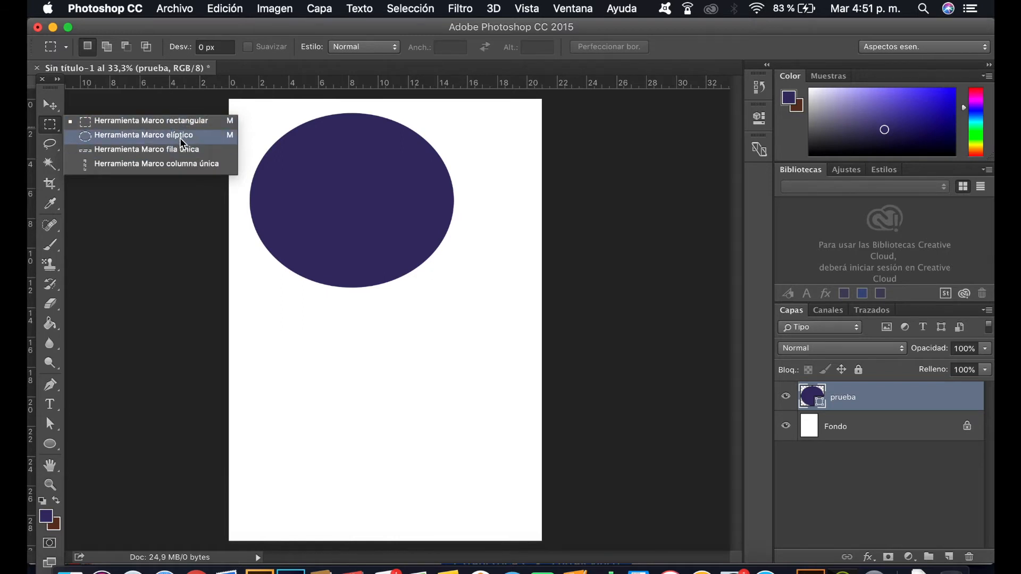
click(179, 137)
click(57, 125)
click(114, 139)
drag(400, 327, 498, 416)
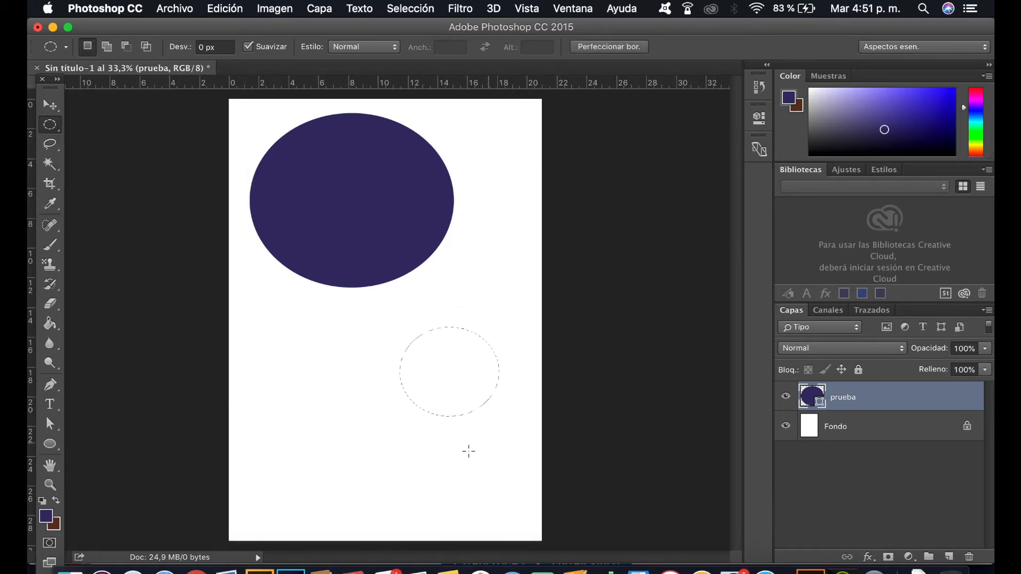
click(501, 395)
Step: Delete the ellipse layer "prueba"
key(v)
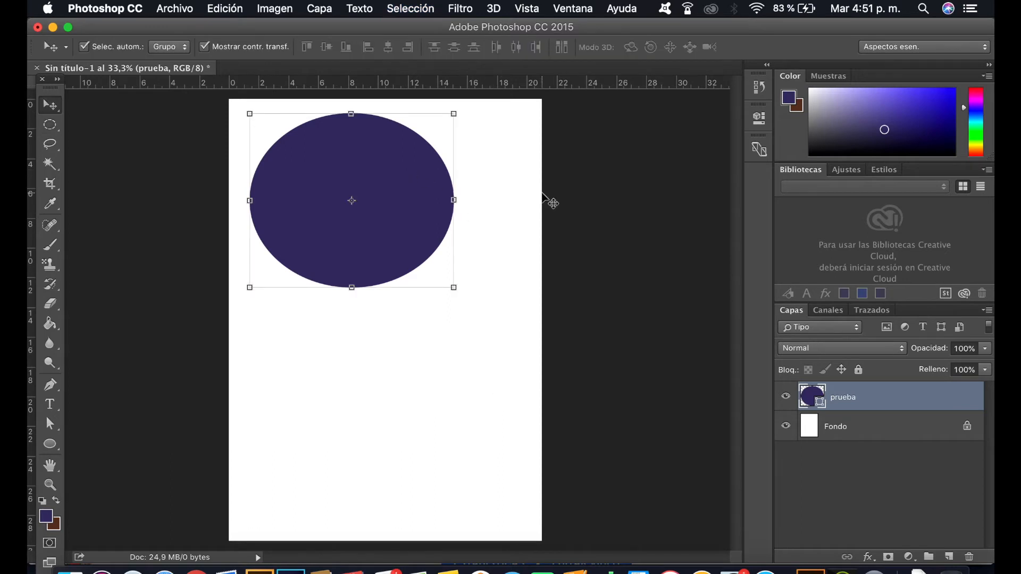
key(Delete)
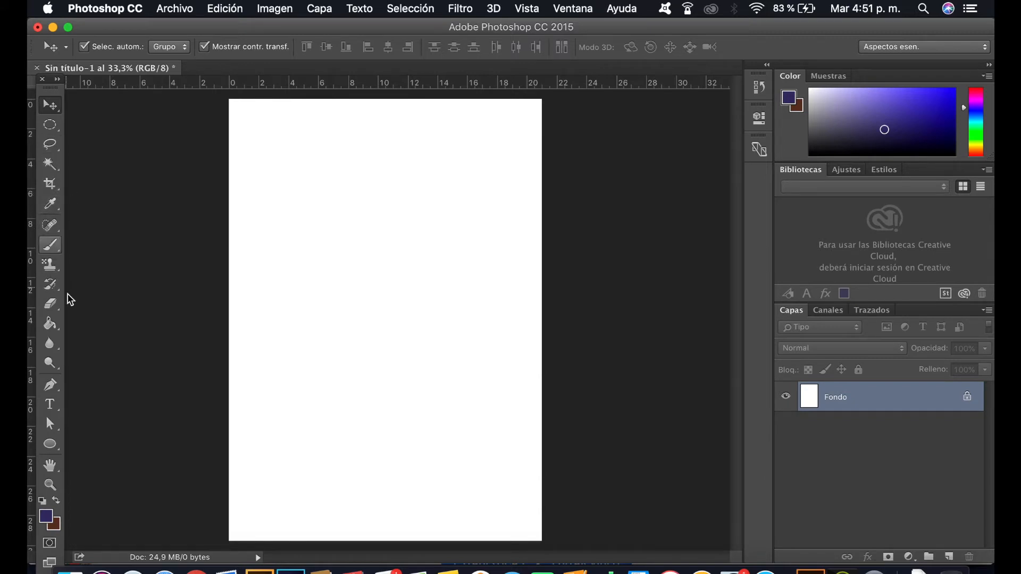
Step: Set the brush size to 11 px, and test it with one stroke on the page, undoing the stroke
click(52, 246)
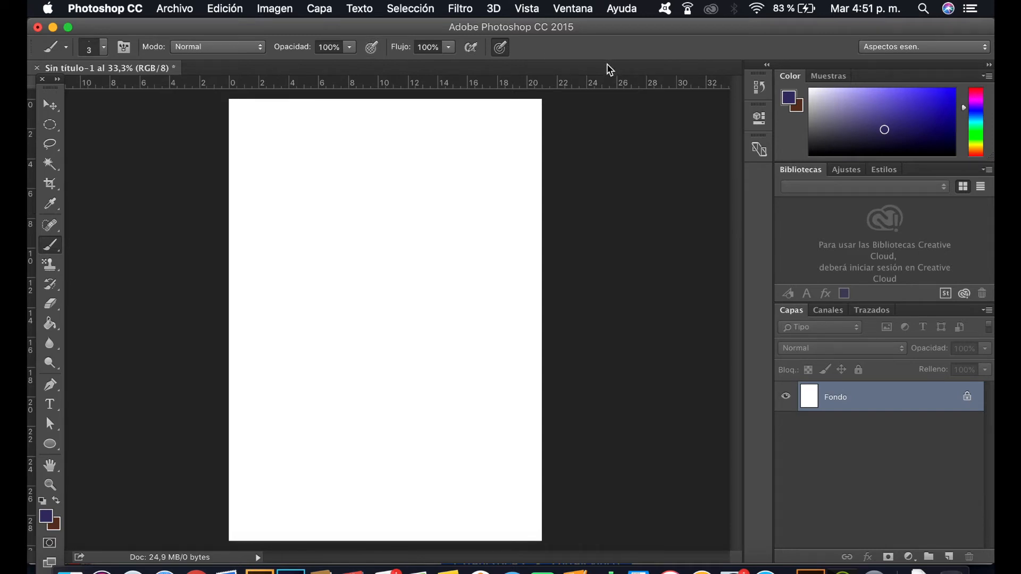
click(66, 47)
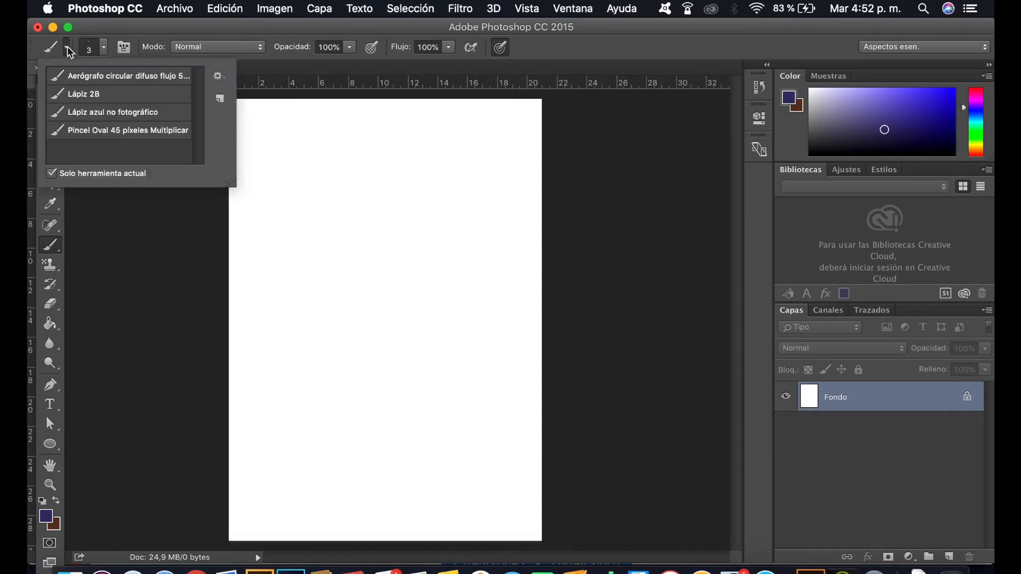
click(105, 47)
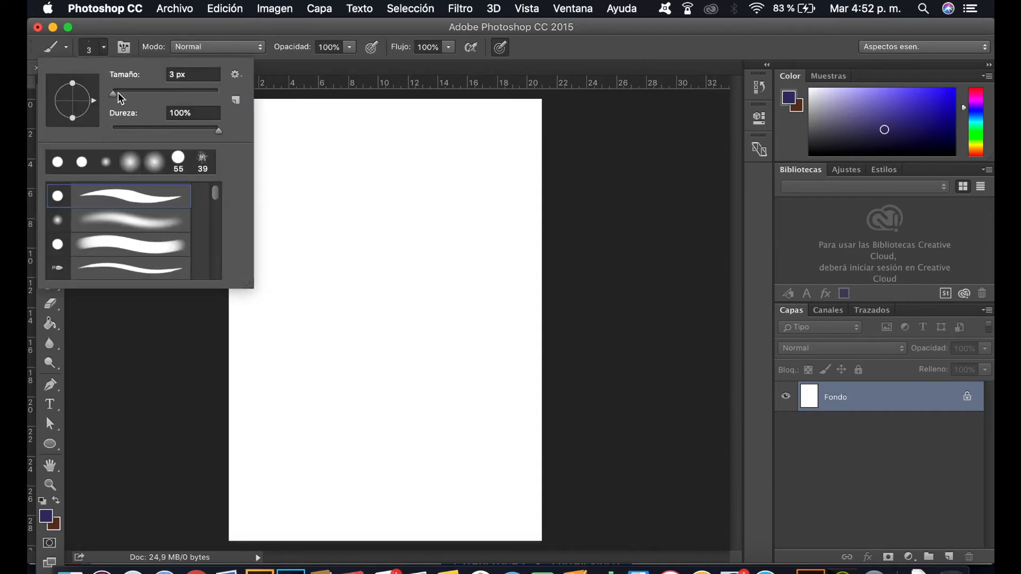
drag(113, 94, 119, 98)
mouse_move(318, 144)
mouse_down()
mouse_move(348, 224)
mouse_move(332, 260)
mouse_up()
key(super+z)
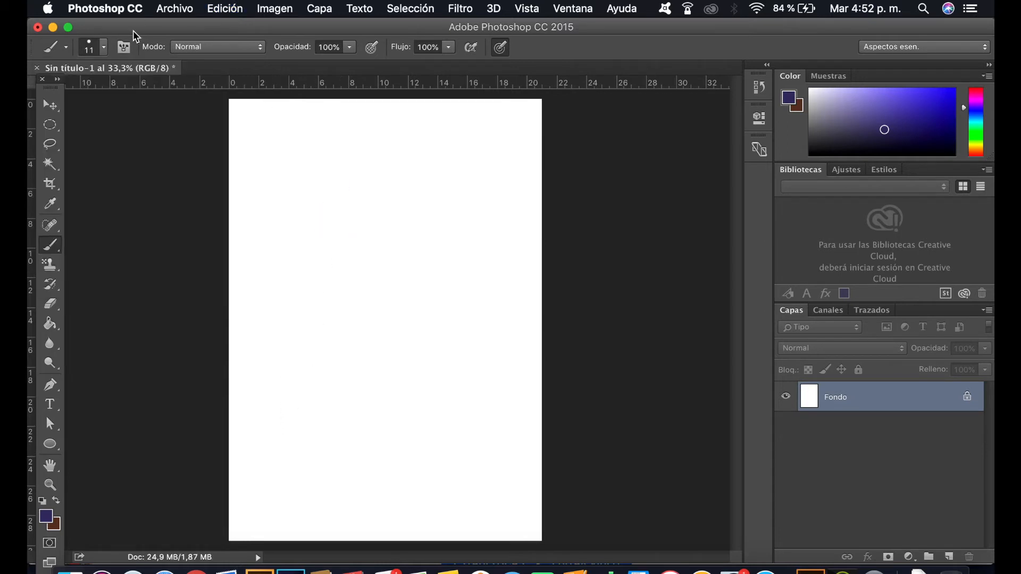
Step: Try a lower brush hardness with a test stroke on the page, and undo the stroke
click(104, 48)
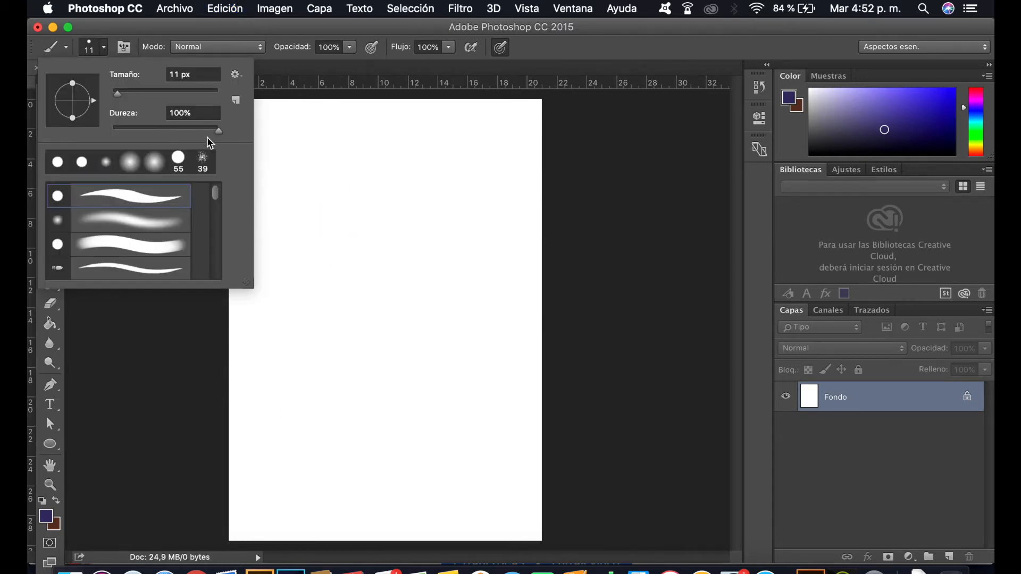
drag(217, 130, 165, 138)
mouse_move(359, 145)
mouse_down()
mouse_move(329, 184)
mouse_move(386, 219)
mouse_move(349, 278)
mouse_move(382, 255)
mouse_up()
key(super+z)
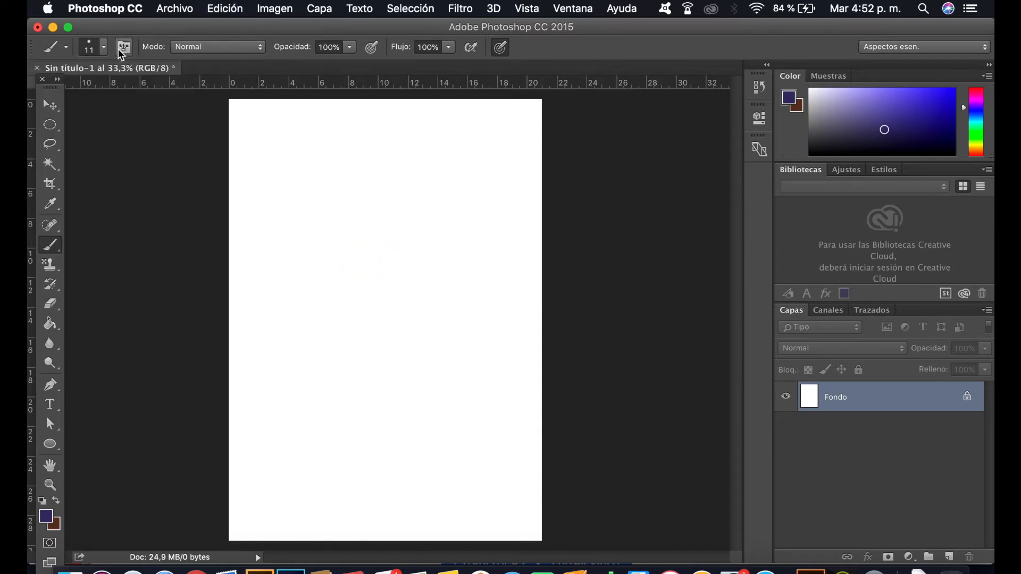
Step: Try the soft round brush preset, return to the tapered hard round preset with 100% hardness, and paint a wavy line down the page
click(104, 48)
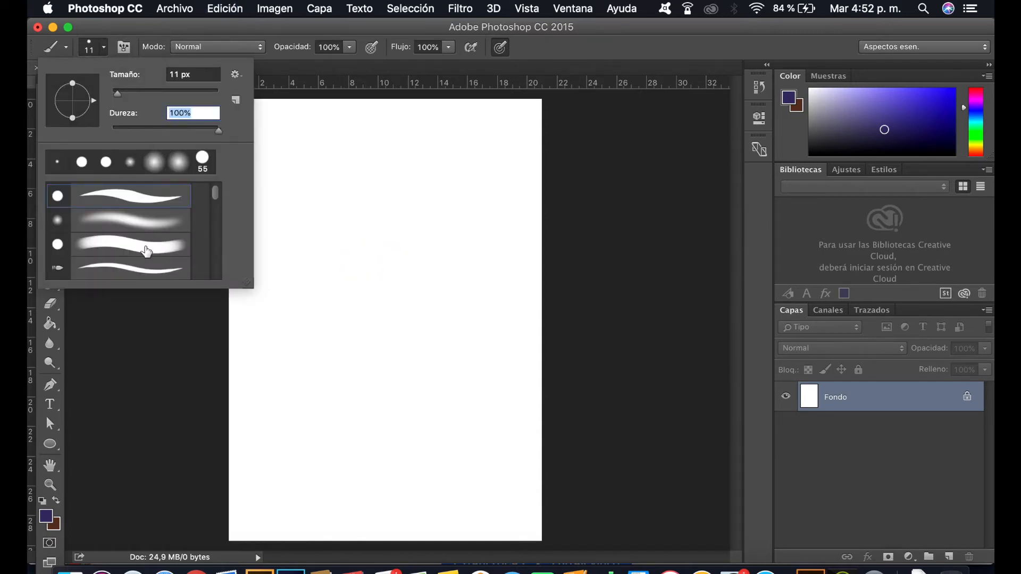
mouse_move(215, 199)
mouse_down()
mouse_move(216, 176)
mouse_move(216, 262)
mouse_move(218, 168)
mouse_move(216, 194)
mouse_up()
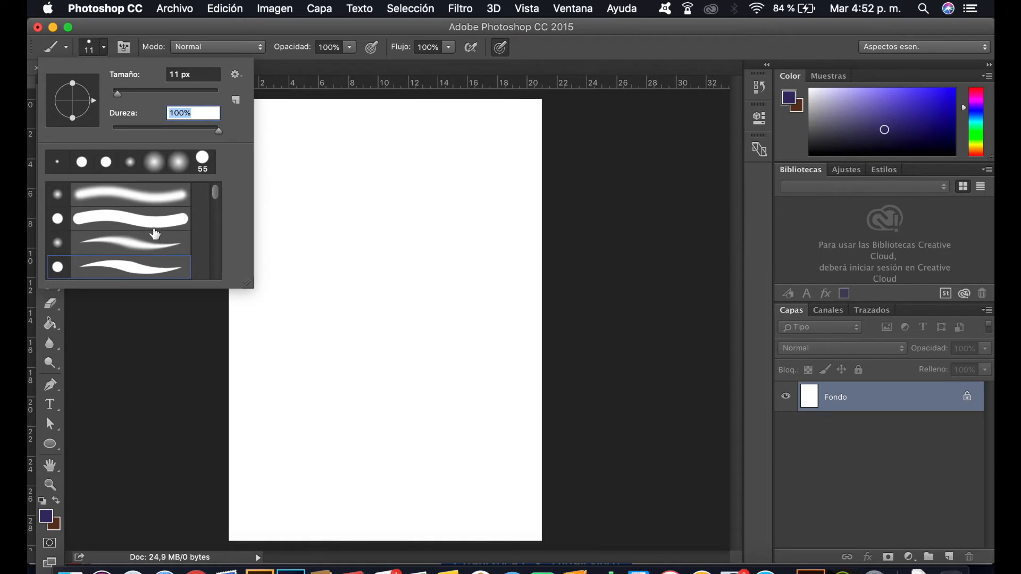
click(84, 205)
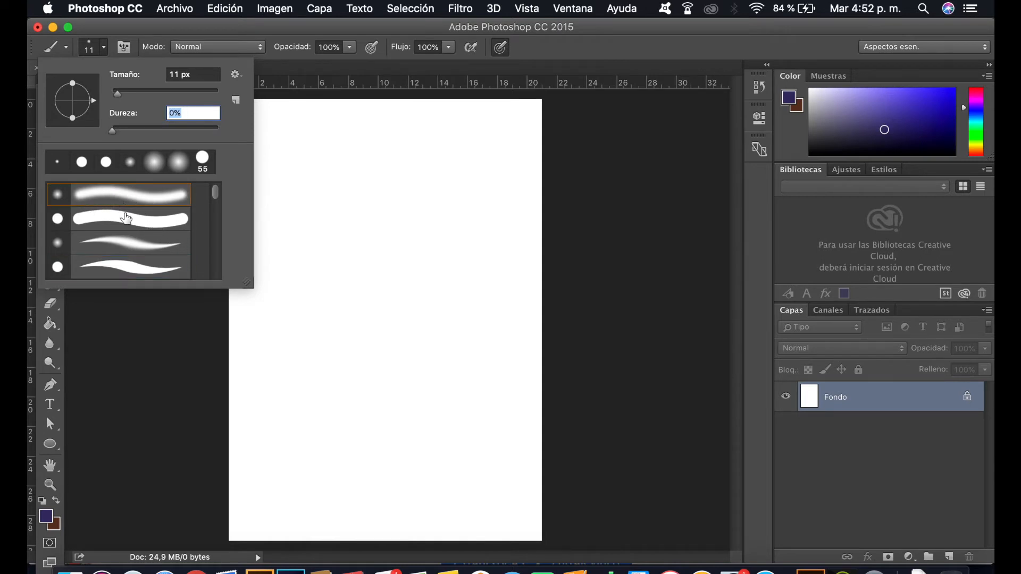
click(129, 266)
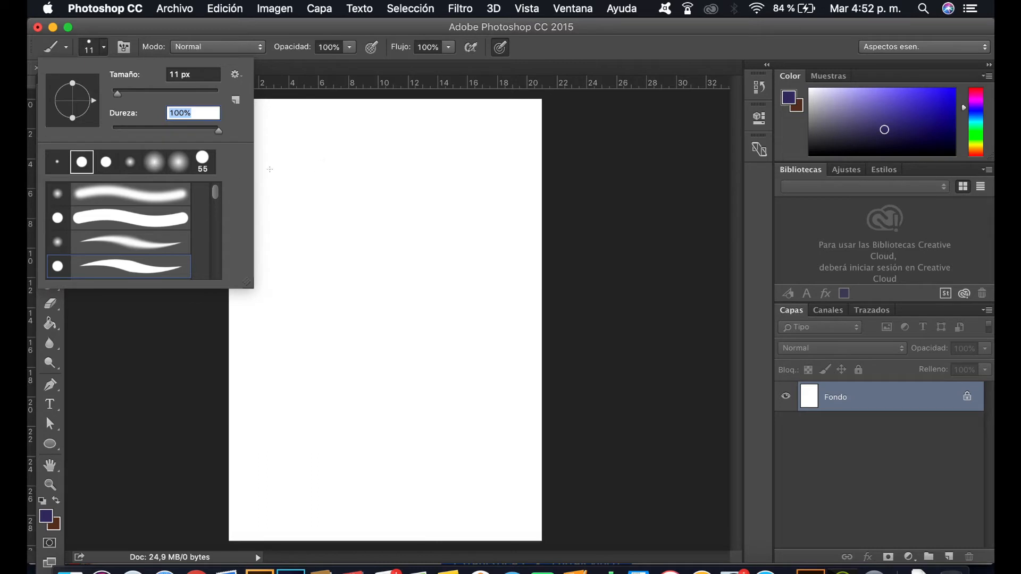
mouse_move(339, 169)
mouse_down()
mouse_move(321, 185)
mouse_move(358, 197)
mouse_move(312, 254)
mouse_move(355, 272)
mouse_up()
drag(341, 337, 361, 338)
Step: Examine the wavy brush line at several magnifications, and look over its curves at 100%
key(z)
mouse_move(253, 141)
mouse_down()
mouse_move(426, 299)
mouse_move(487, 374)
mouse_move(510, 378)
mouse_up()
key(space)
alt+click(402, 274)
alt+click(400, 271)
alt+click(400, 268)
alt+click(400, 267)
alt+click(399, 267)
alt+click(399, 268)
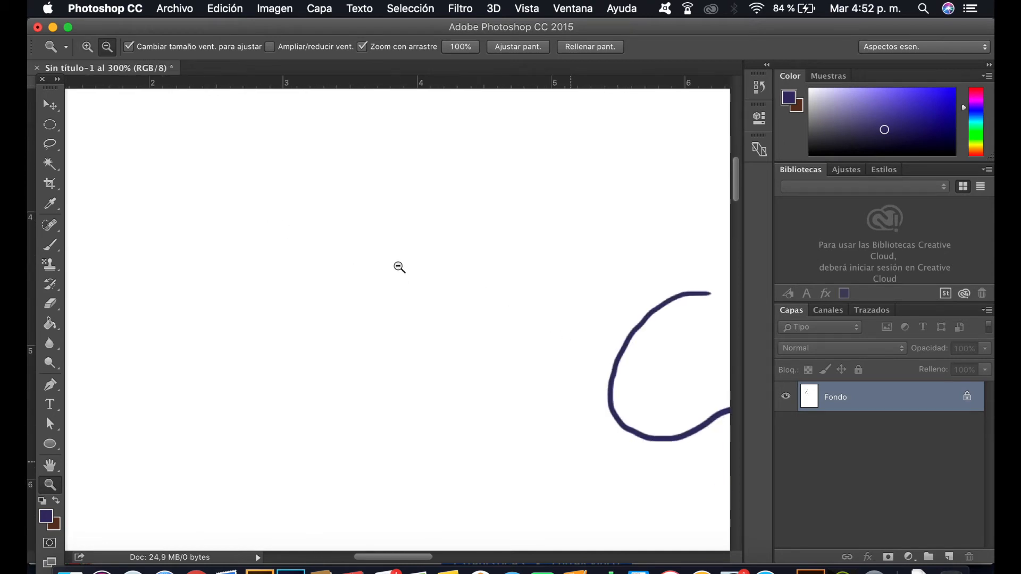
alt+click(399, 268)
alt+click(399, 270)
alt+click(399, 271)
click(458, 350)
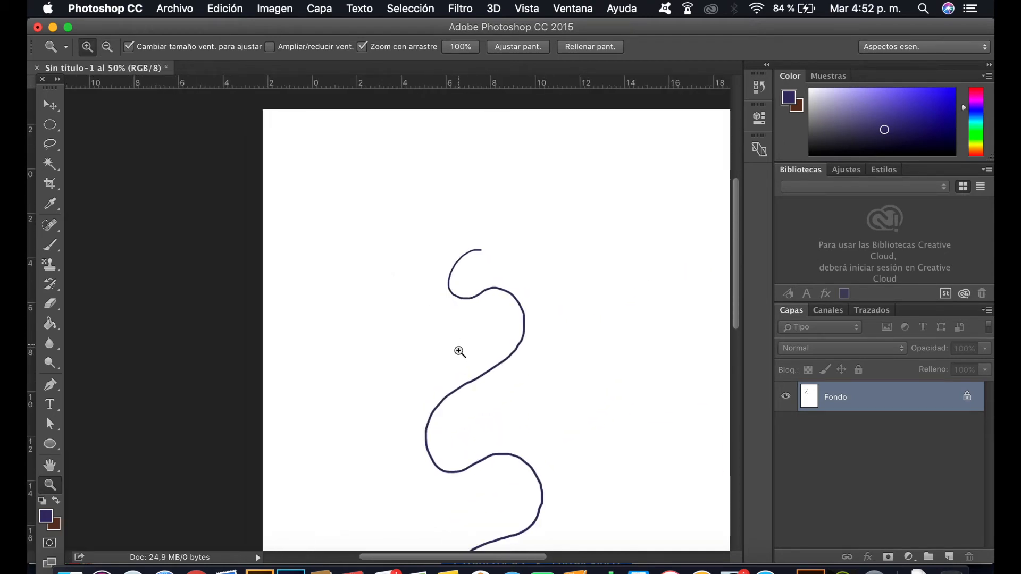
click(465, 353)
key(v)
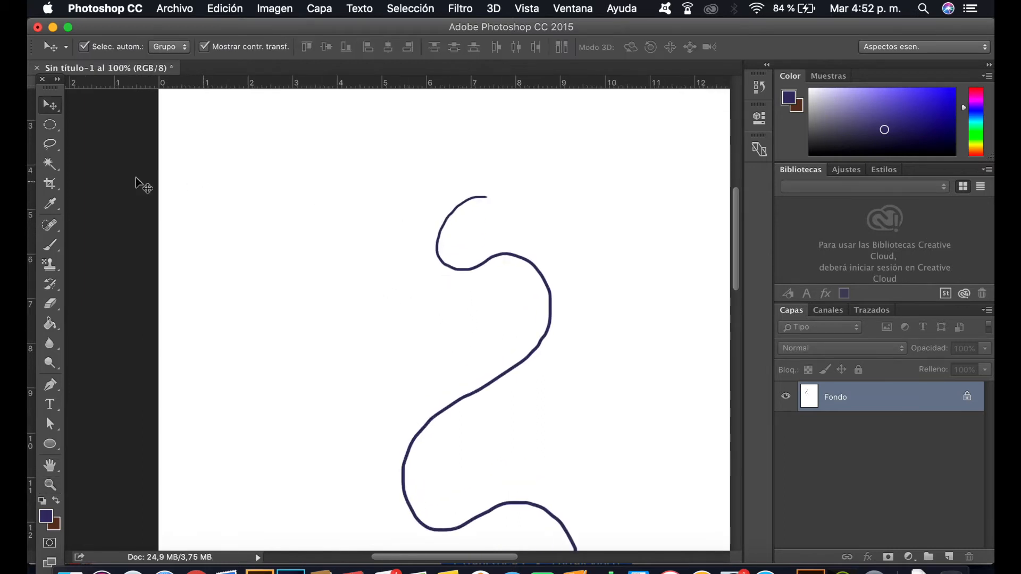
key(space)
drag(604, 298, 357, 218)
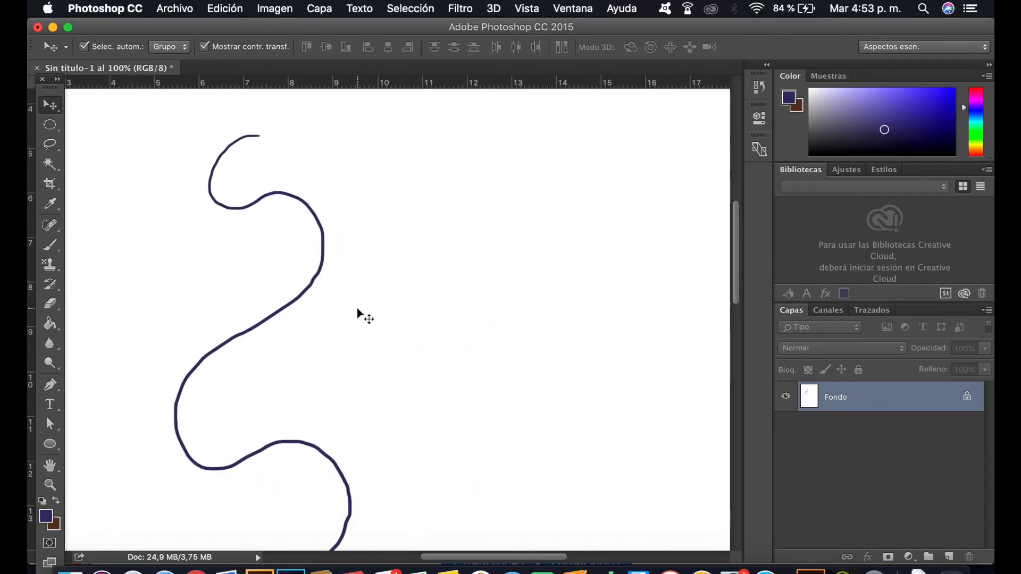
mouse_move(618, 159)
mouse_down()
mouse_move(337, 419)
mouse_move(278, 335)
mouse_move(359, 251)
mouse_move(574, 306)
mouse_up()
drag(310, 391, 371, 71)
mouse_move(313, 447)
mouse_down()
mouse_move(412, 129)
mouse_move(269, 250)
mouse_move(257, 419)
mouse_move(353, 362)
mouse_up()
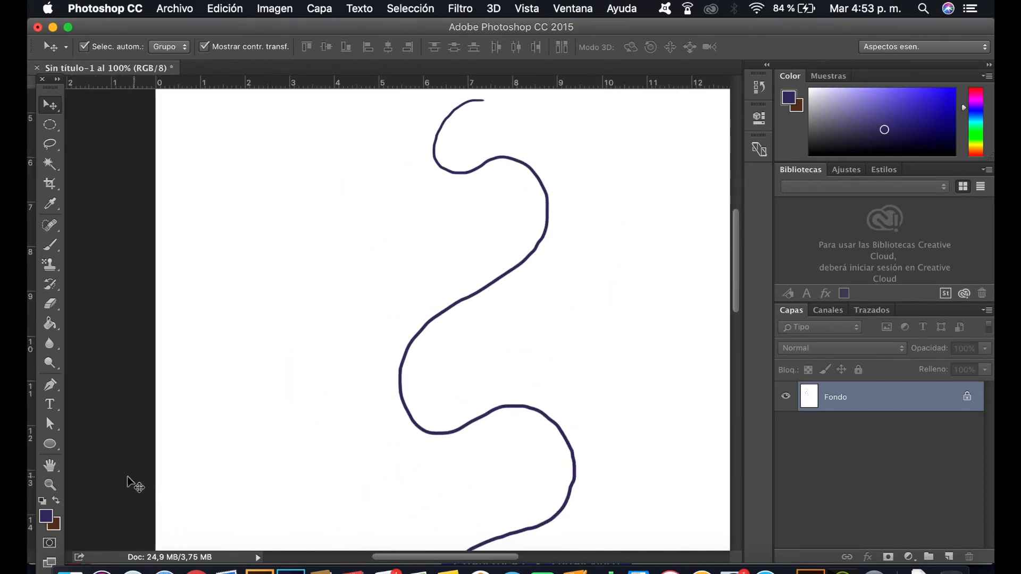
Step: Inspect the wavy line's edges closely at 400%, comparing them with the whole-page view at 25%
click(53, 488)
drag(296, 326, 332, 338)
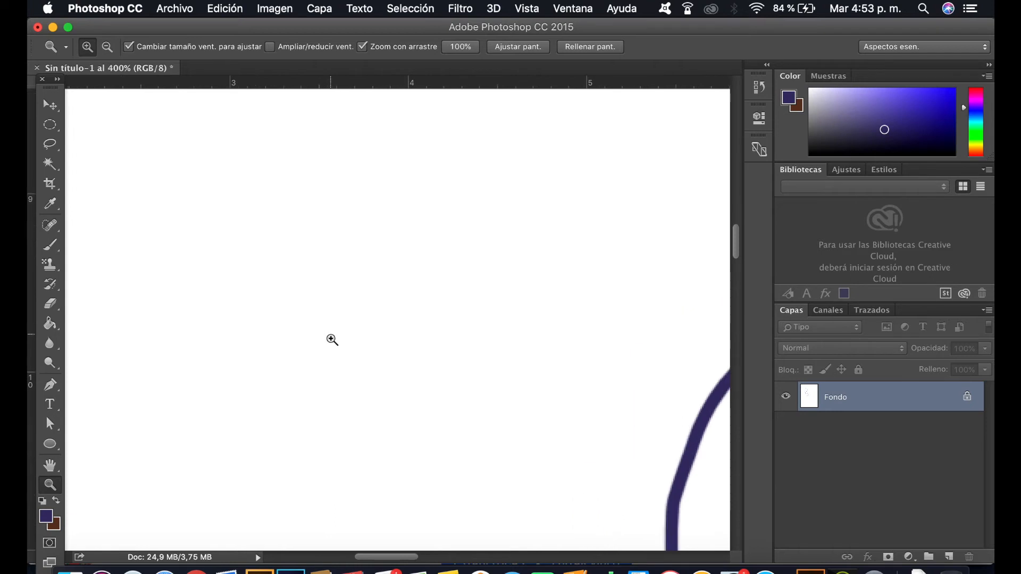
alt+click(342, 348)
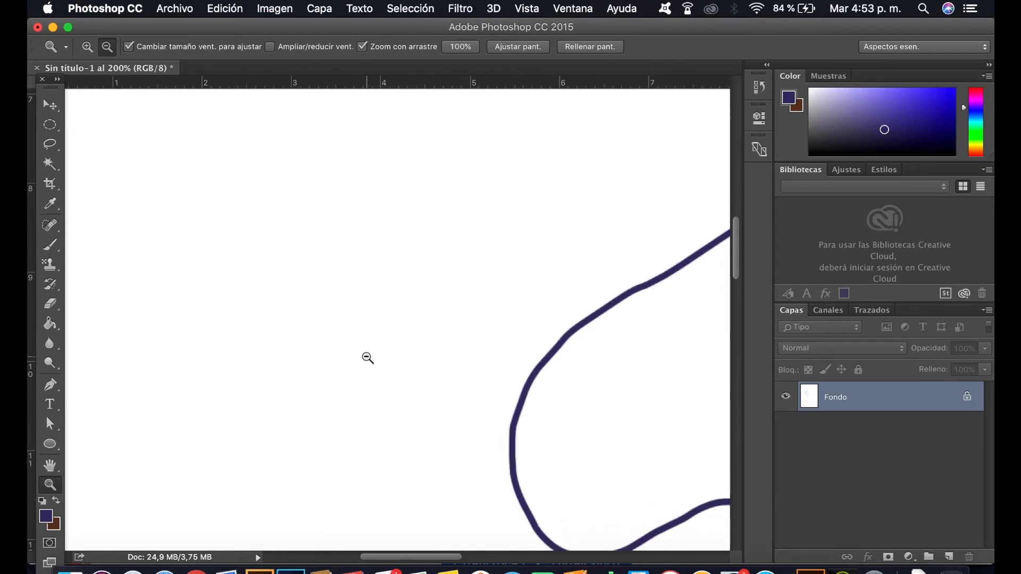
alt+click(366, 357)
alt+click(369, 359)
alt+click(371, 360)
alt+click(372, 361)
alt+click(372, 361)
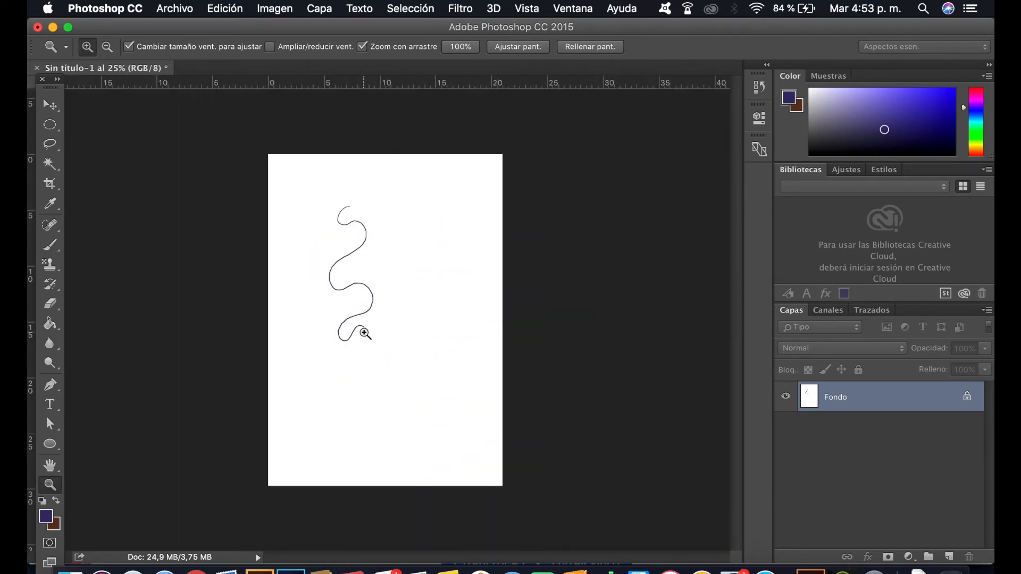
click(361, 335)
click(358, 334)
click(356, 338)
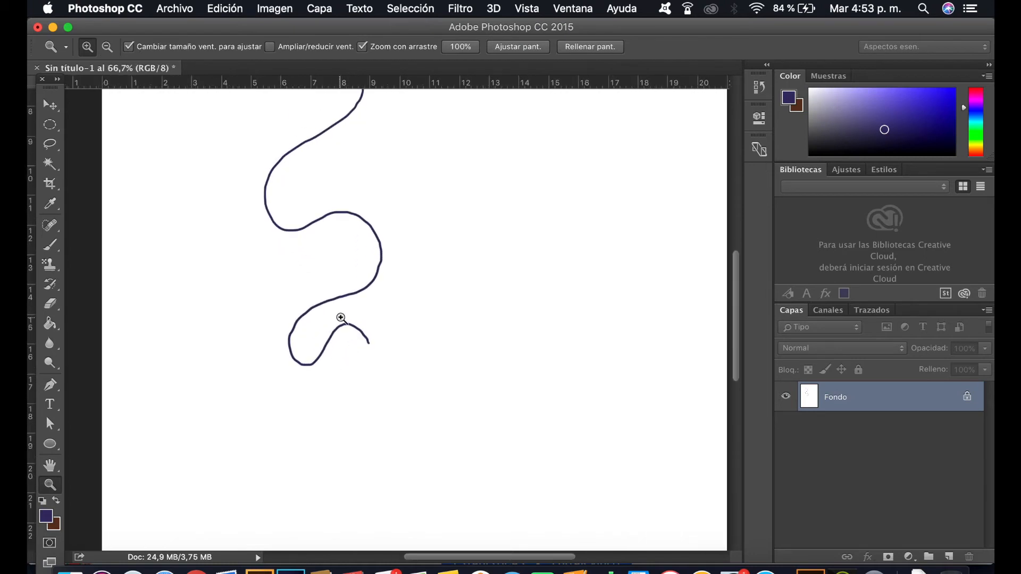
click(339, 318)
alt+click(344, 319)
alt+click(343, 242)
click(340, 263)
click(340, 282)
click(330, 302)
click(322, 340)
click(318, 355)
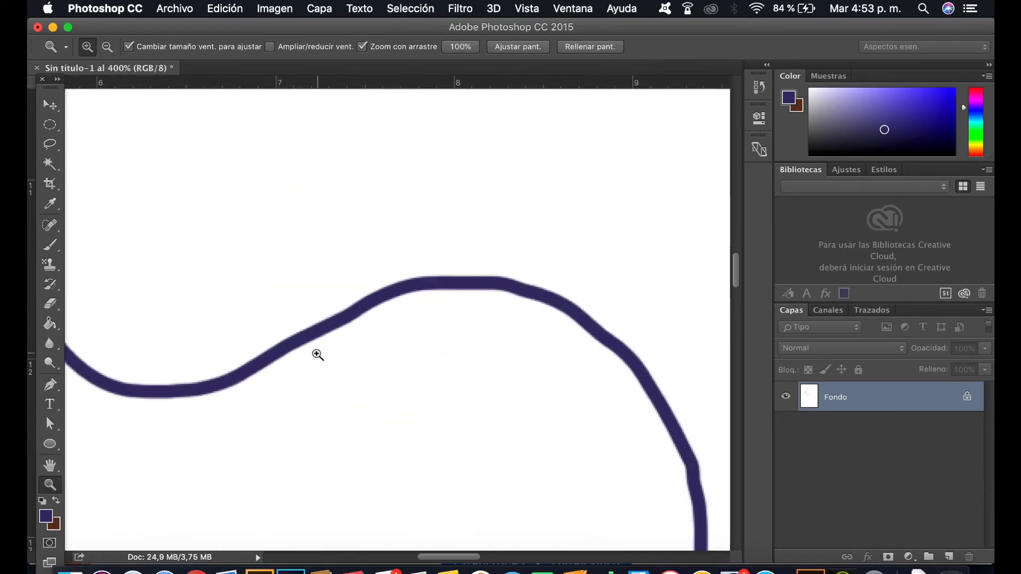
Step: Check the wavy line up close and as a whole at 25%, and undo the brush stroke
key(v)
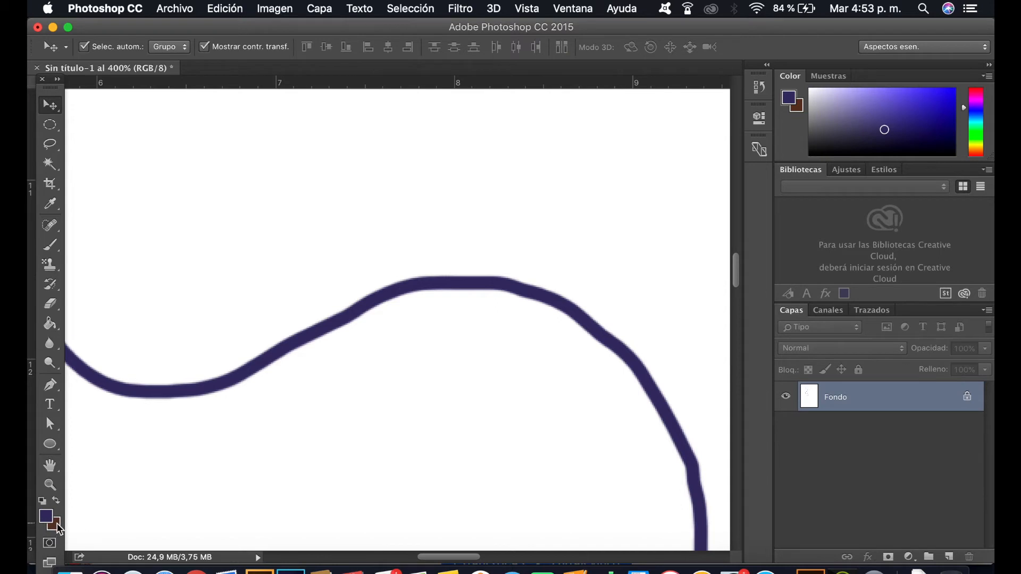
mouse_move(262, 264)
mouse_down()
mouse_move(591, 410)
mouse_move(524, 473)
mouse_up()
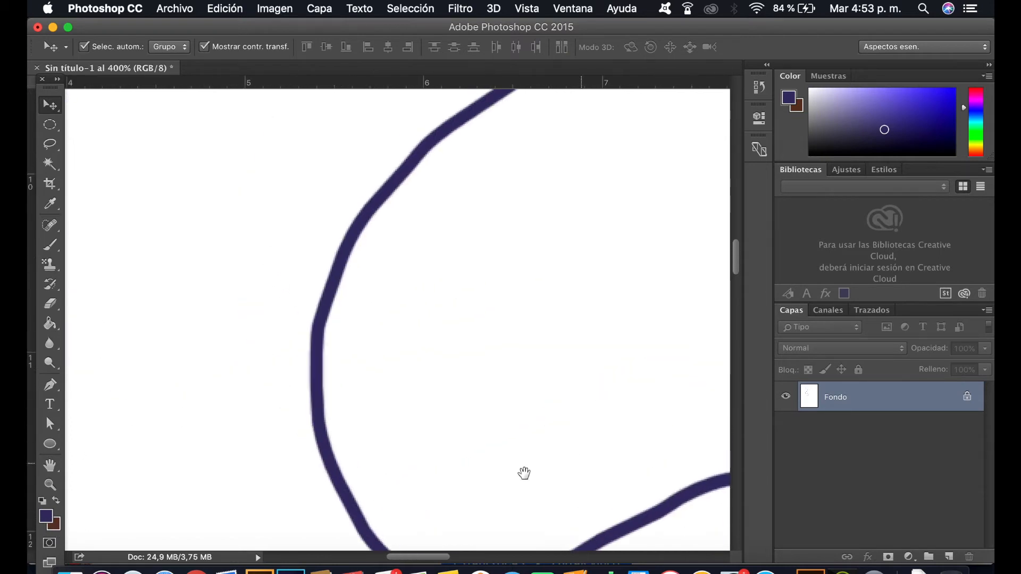
key(z)
alt+click(454, 359)
alt+click(453, 358)
alt+click(456, 348)
alt+click(459, 338)
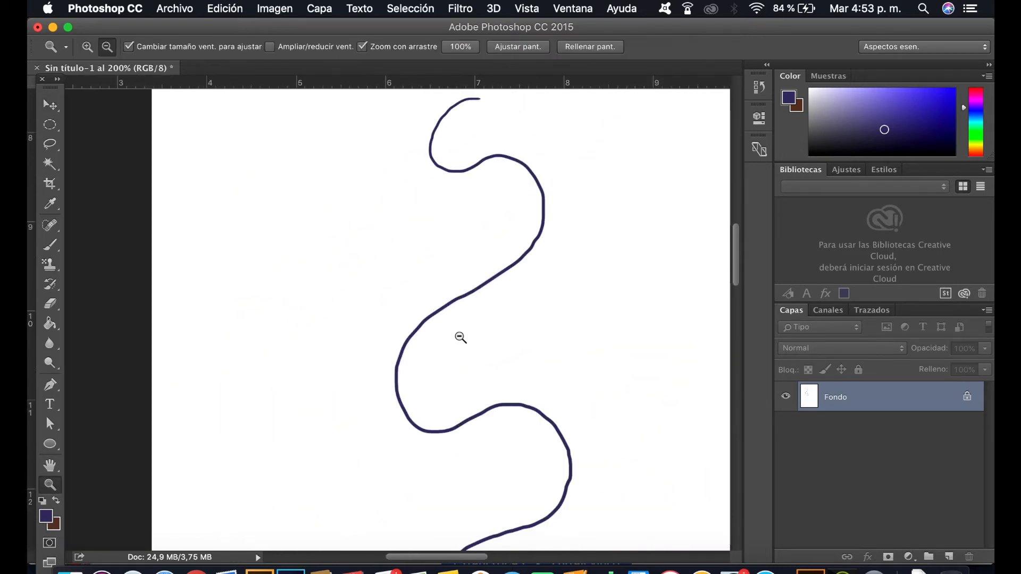
alt+click(461, 338)
alt+click(464, 339)
alt+click(465, 339)
alt+click(465, 339)
key(super+z)
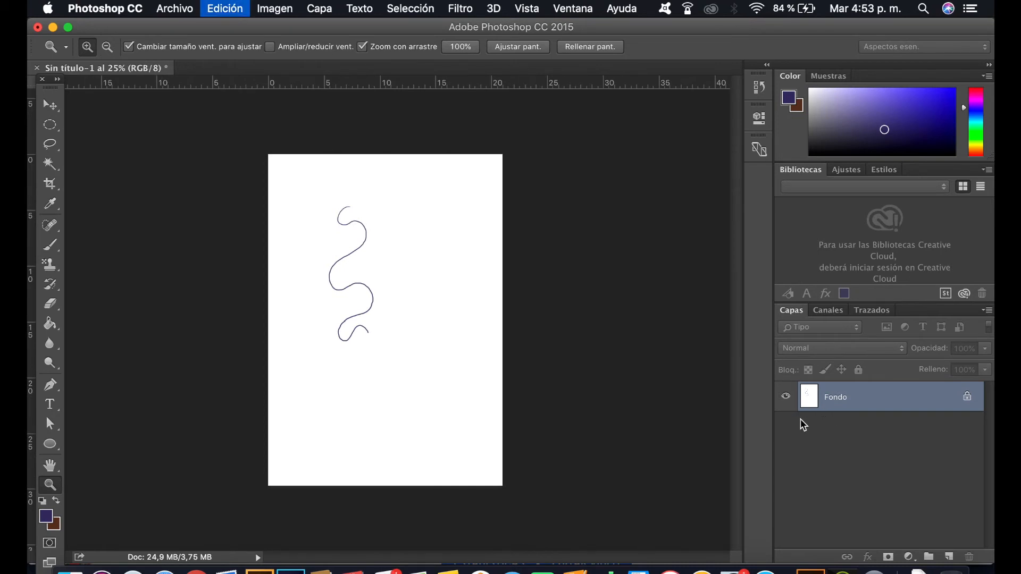
Step: Create a new layer above the background and name it "prueba"
click(949, 557)
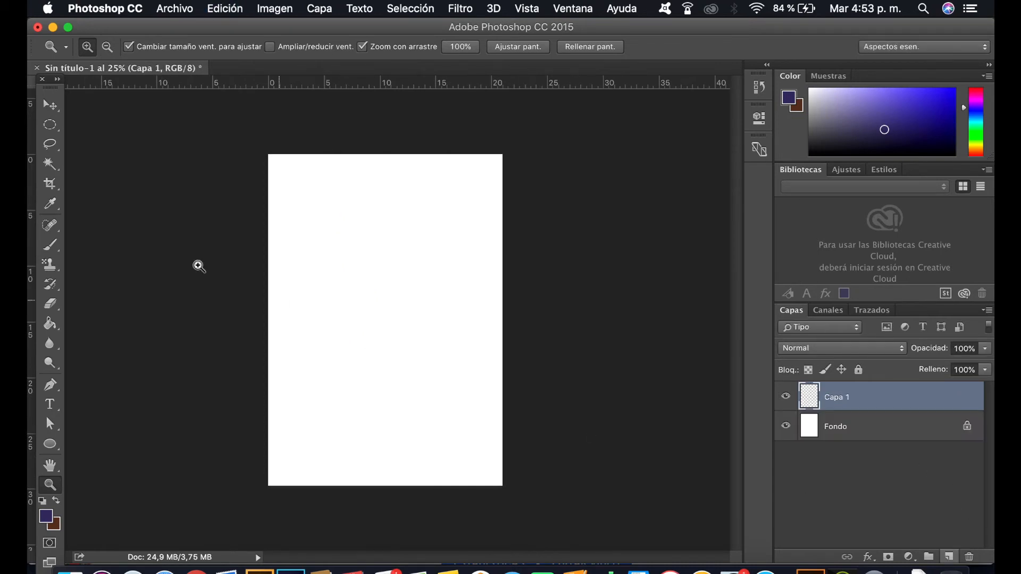
double_click(834, 398)
text(prueba)
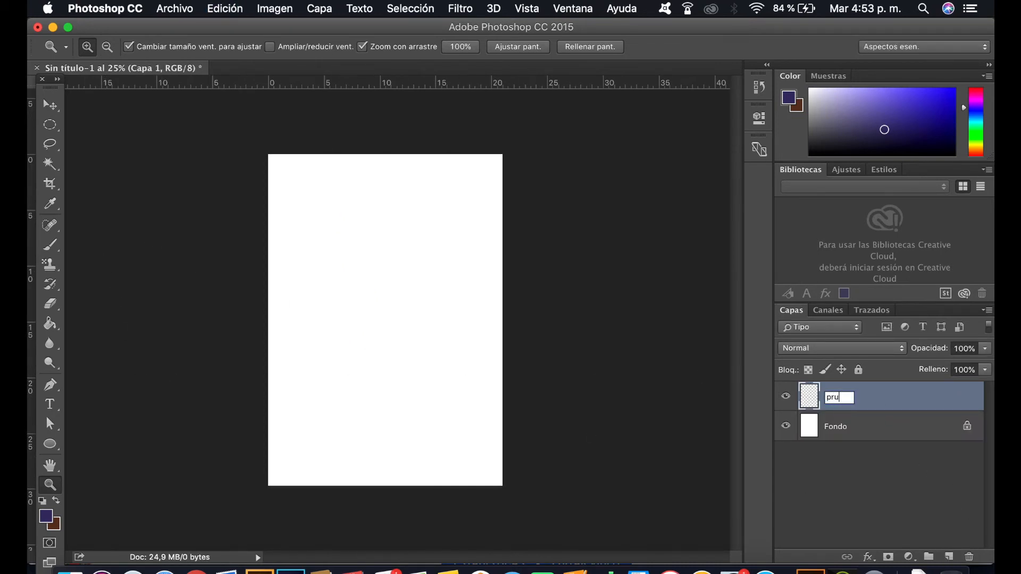
key(Return)
Step: Activate the Brush tool and set the foreground color to a bright, saturated red
click(346, 279)
click(353, 194)
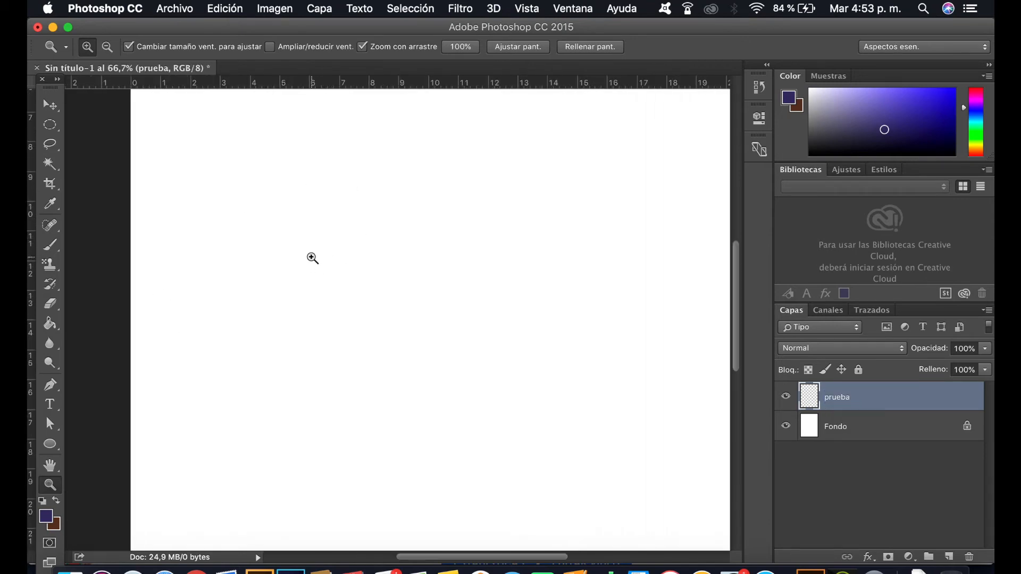
key(b)
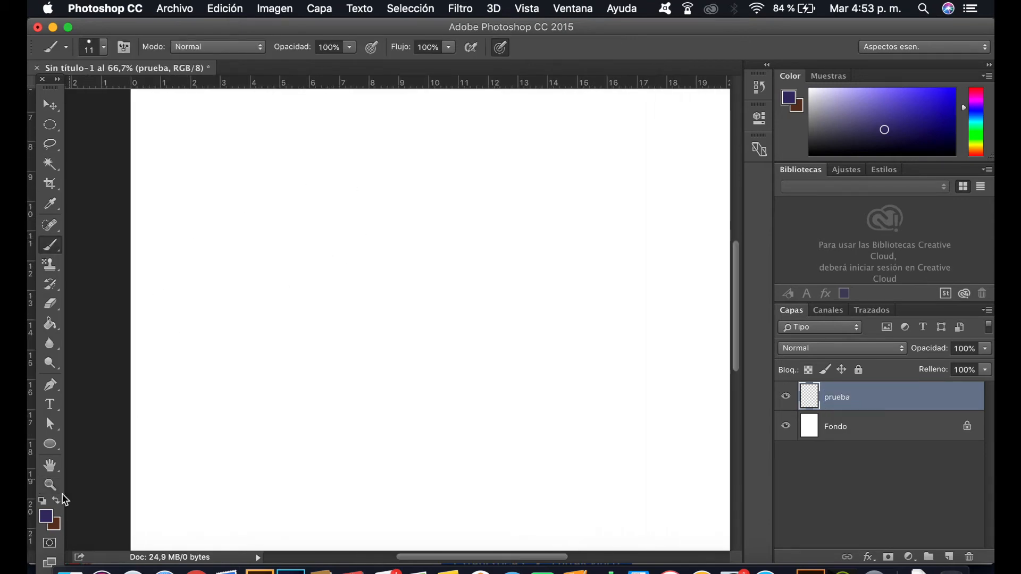
click(48, 524)
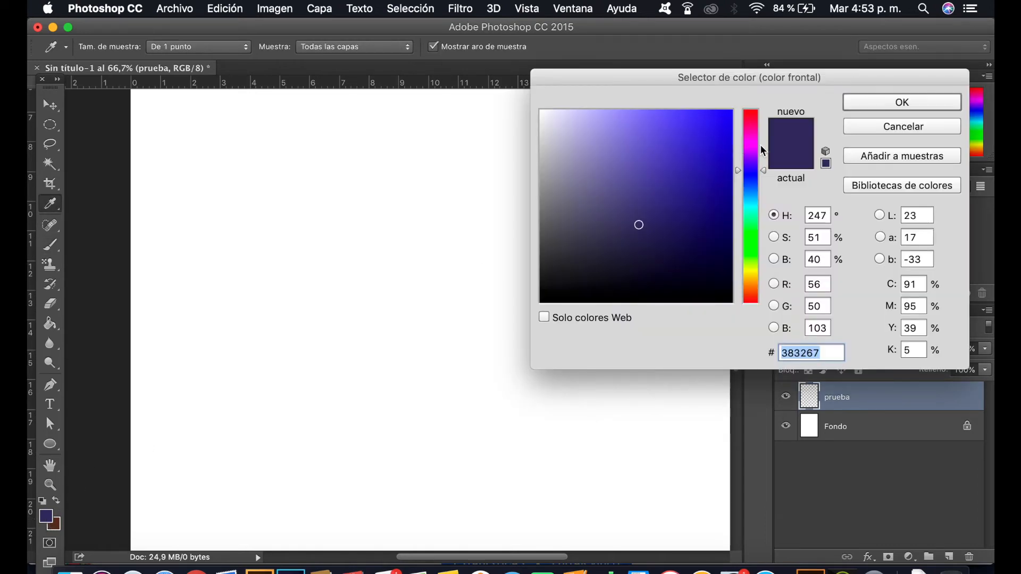
drag(752, 289, 753, 299)
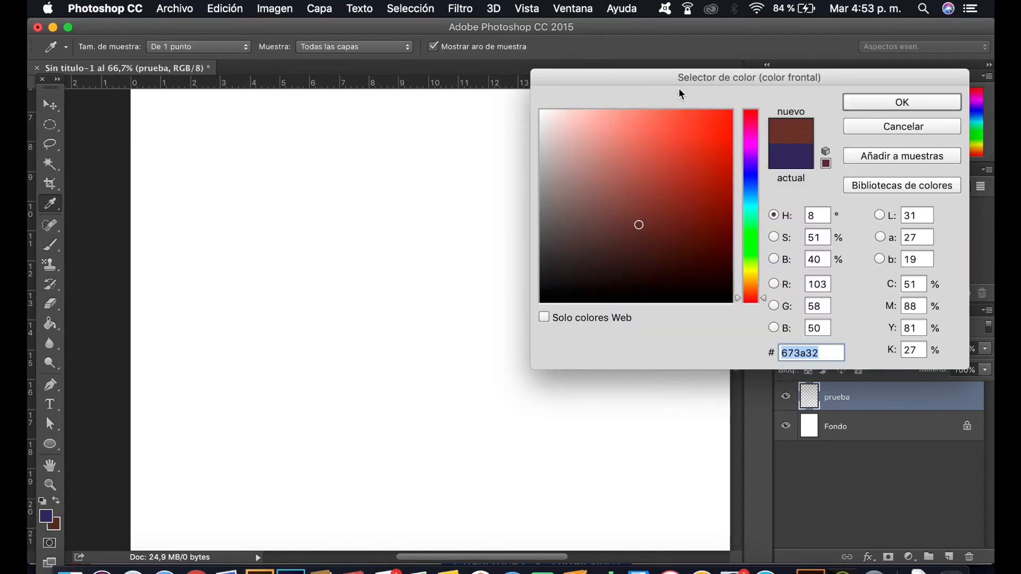
click(728, 114)
click(888, 104)
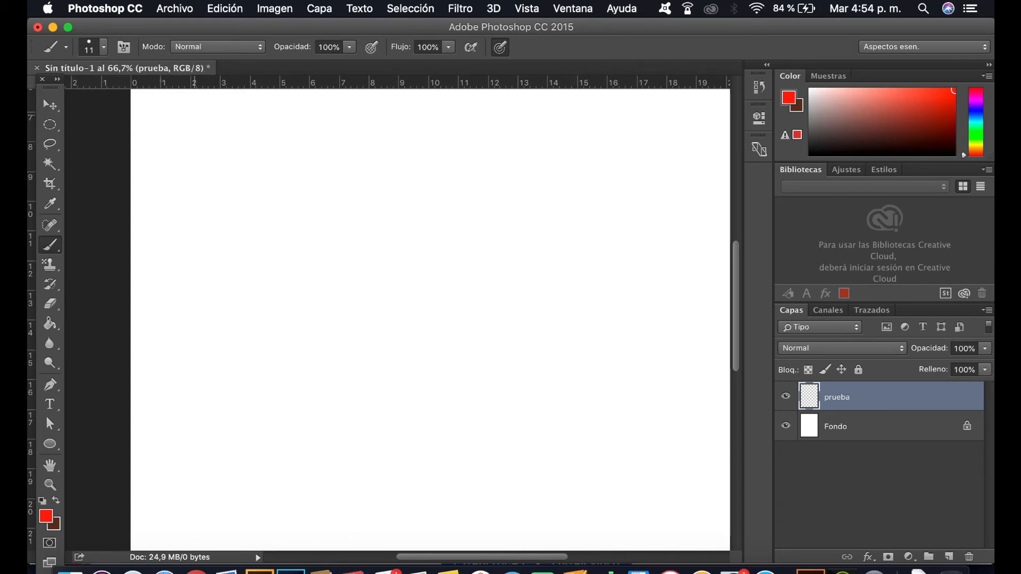
Step: Paint a red wavy line in the middle of the page on the "prueba" layer with the 11 px brush
click(94, 47)
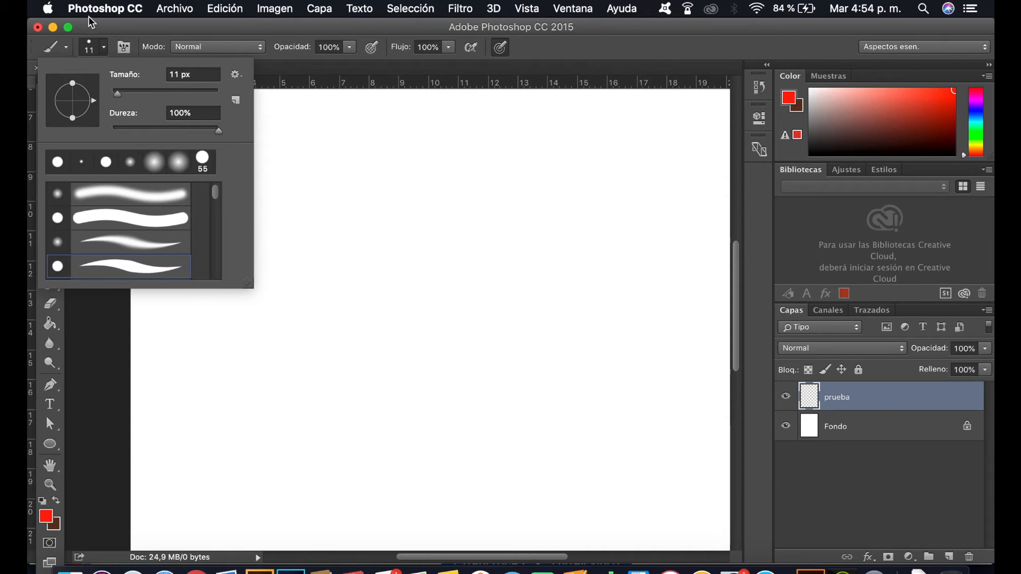
click(121, 25)
mouse_move(393, 160)
mouse_down()
mouse_move(336, 196)
mouse_move(410, 222)
mouse_move(375, 292)
mouse_move(426, 308)
mouse_move(494, 297)
mouse_move(528, 337)
mouse_move(520, 273)
mouse_up()
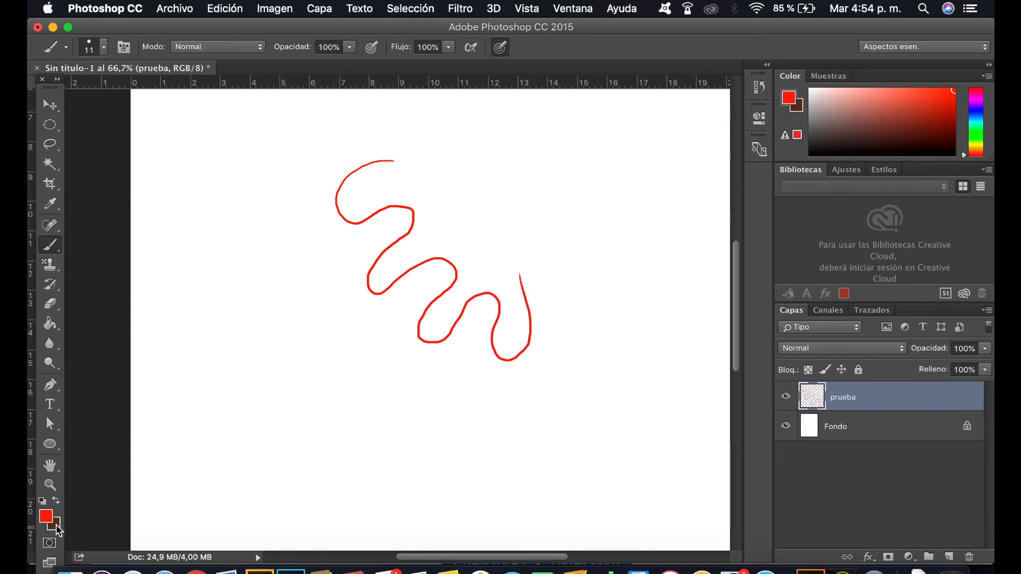
Step: Swap the foreground and background colors and paint dark brown looping strokes over and beside the red line
key(x)
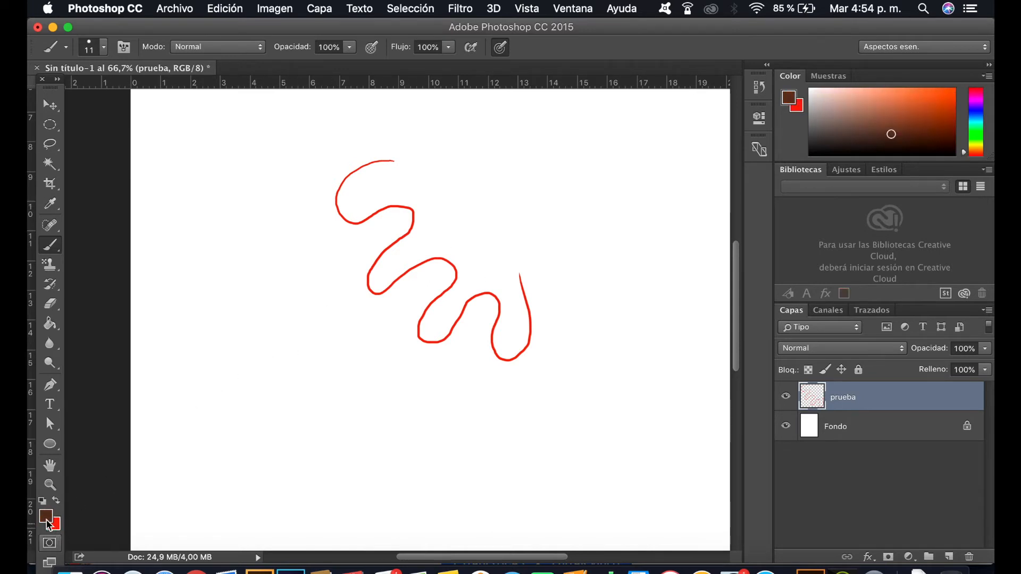
key(x)
key(x)
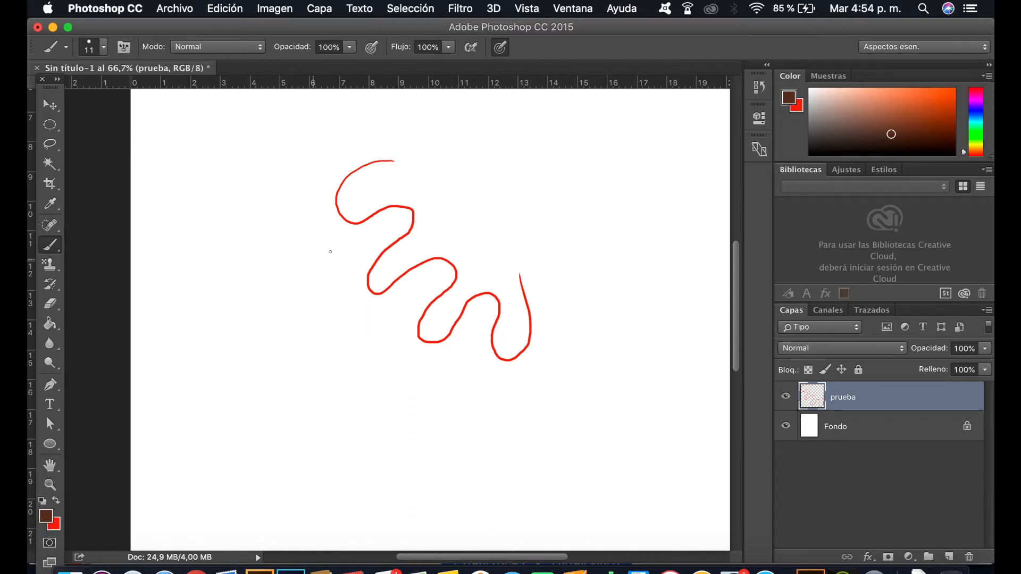
mouse_move(365, 197)
mouse_down()
mouse_move(339, 255)
mouse_move(410, 188)
mouse_move(407, 241)
mouse_move(383, 305)
mouse_move(429, 239)
mouse_move(421, 291)
mouse_move(442, 302)
mouse_move(474, 286)
mouse_move(424, 268)
mouse_up()
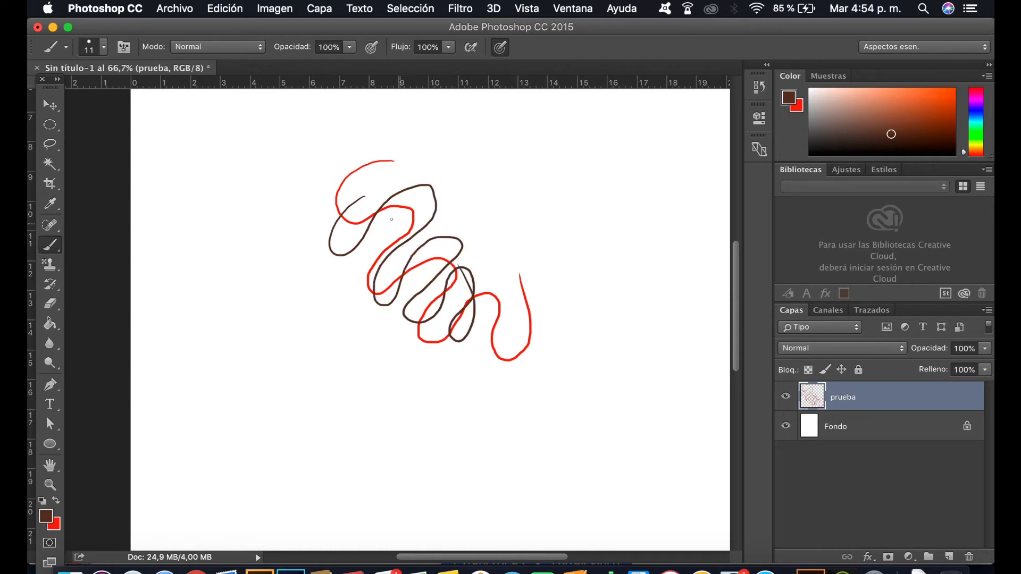
mouse_move(293, 210)
mouse_down()
mouse_move(275, 241)
mouse_move(282, 291)
mouse_move(322, 295)
mouse_move(295, 286)
mouse_move(310, 311)
mouse_move(337, 302)
mouse_move(316, 293)
mouse_move(341, 315)
mouse_move(362, 282)
mouse_move(365, 300)
mouse_move(360, 255)
mouse_up()
click(104, 47)
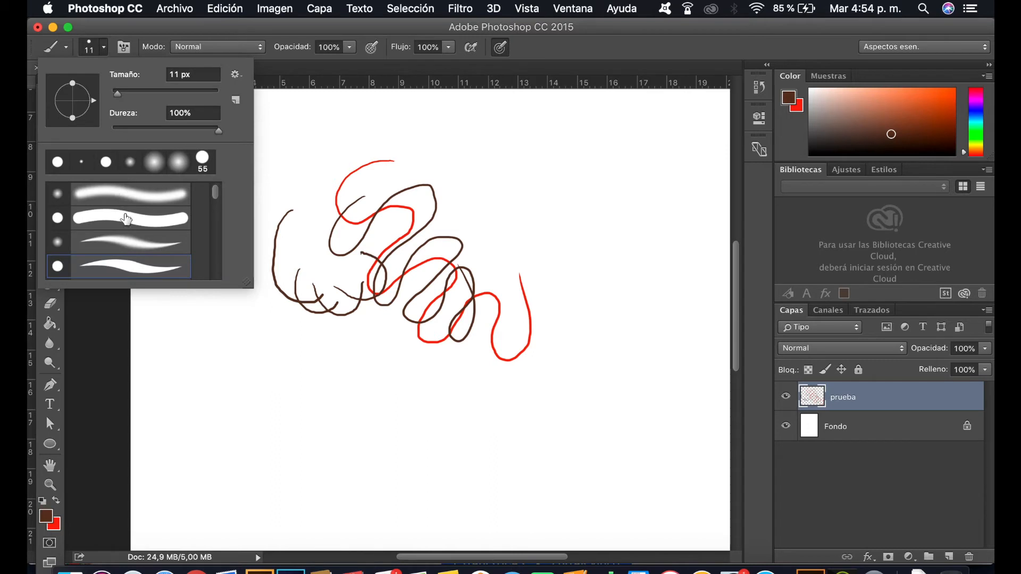
click(303, 151)
mouse_move(318, 137)
mouse_down()
mouse_move(325, 185)
mouse_move(361, 152)
mouse_move(358, 140)
mouse_move(374, 159)
mouse_move(341, 143)
mouse_move(394, 134)
mouse_move(372, 185)
mouse_up()
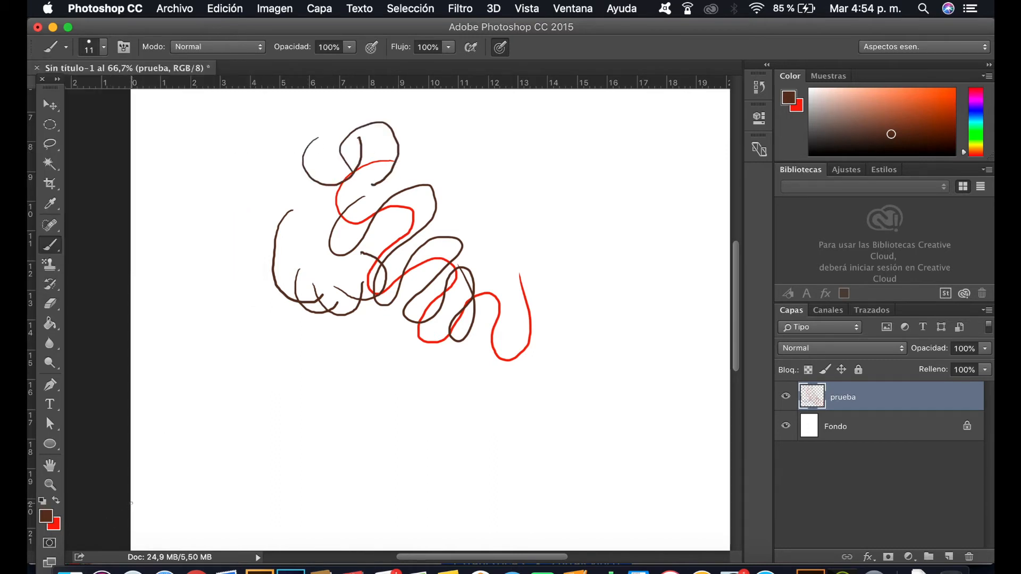
key(v)
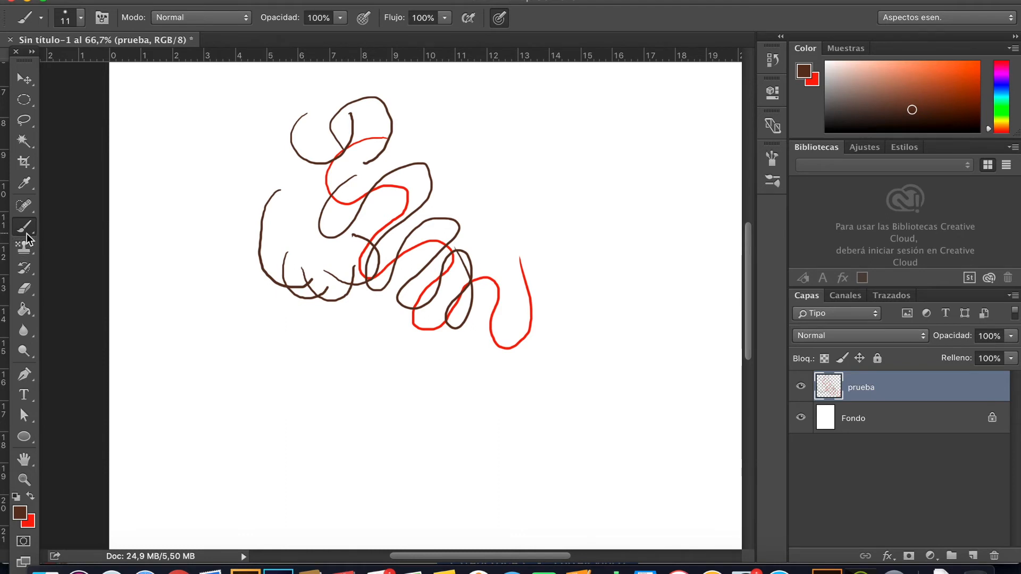
Step: Open the detailed brush settings and try Dispersión and Textura, switching each one off again
click(80, 18)
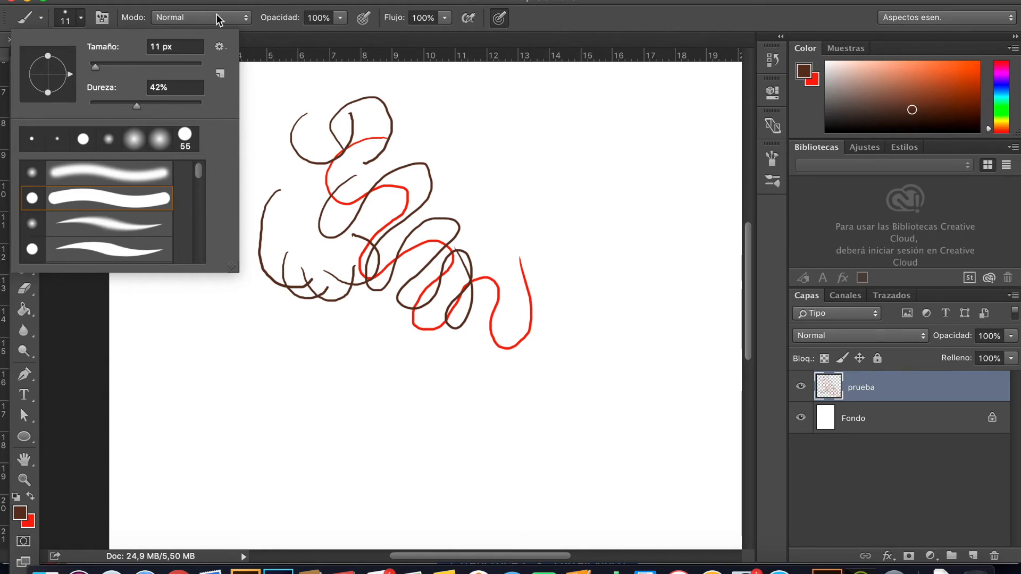
click(573, 0)
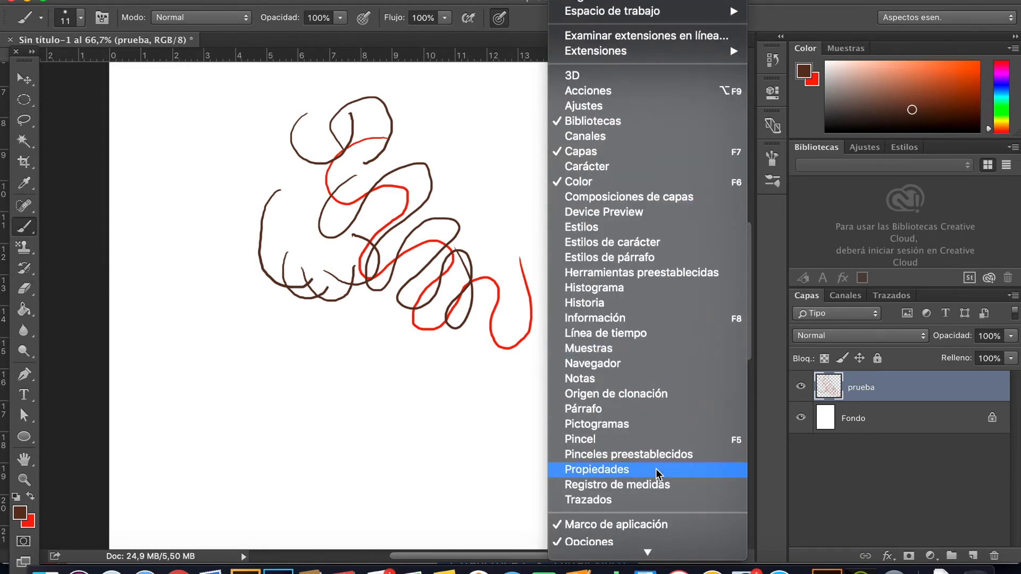
click(657, 440)
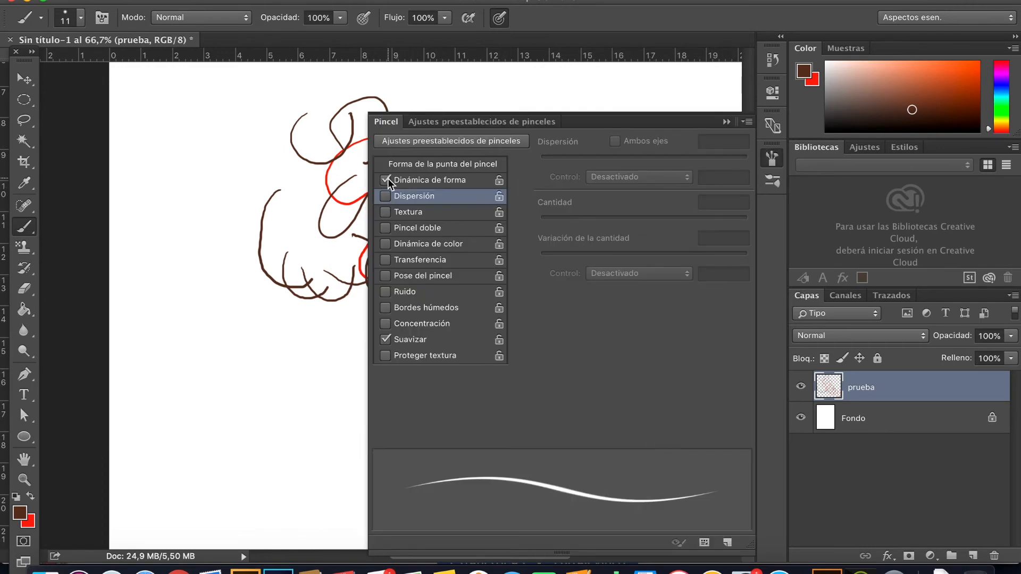
click(385, 197)
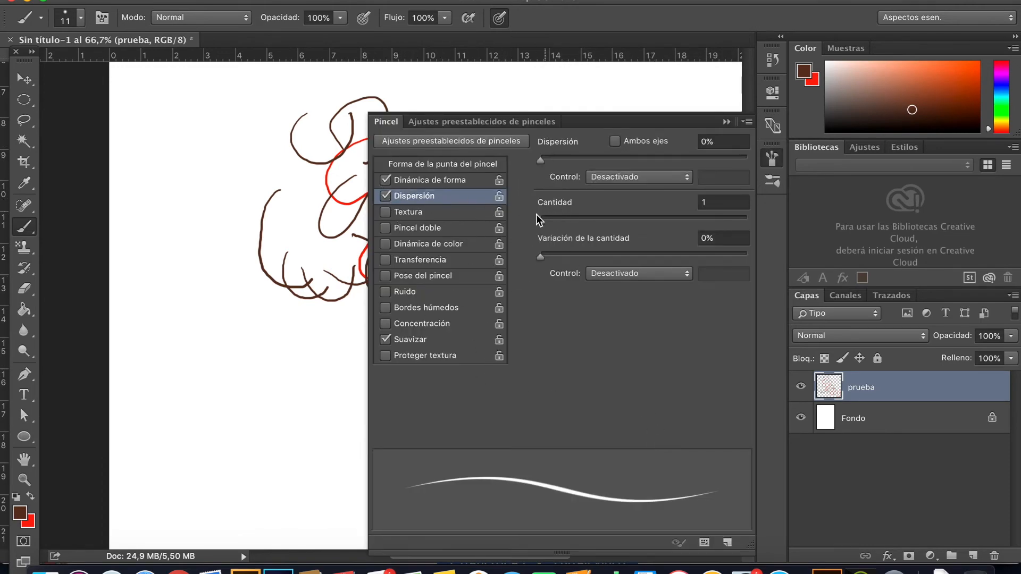
click(386, 196)
click(385, 211)
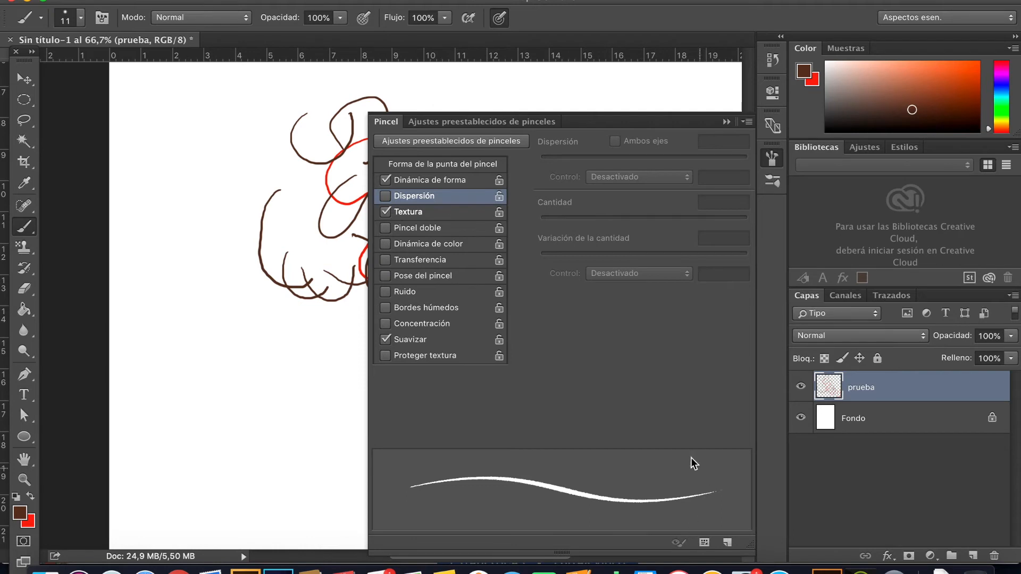
click(385, 211)
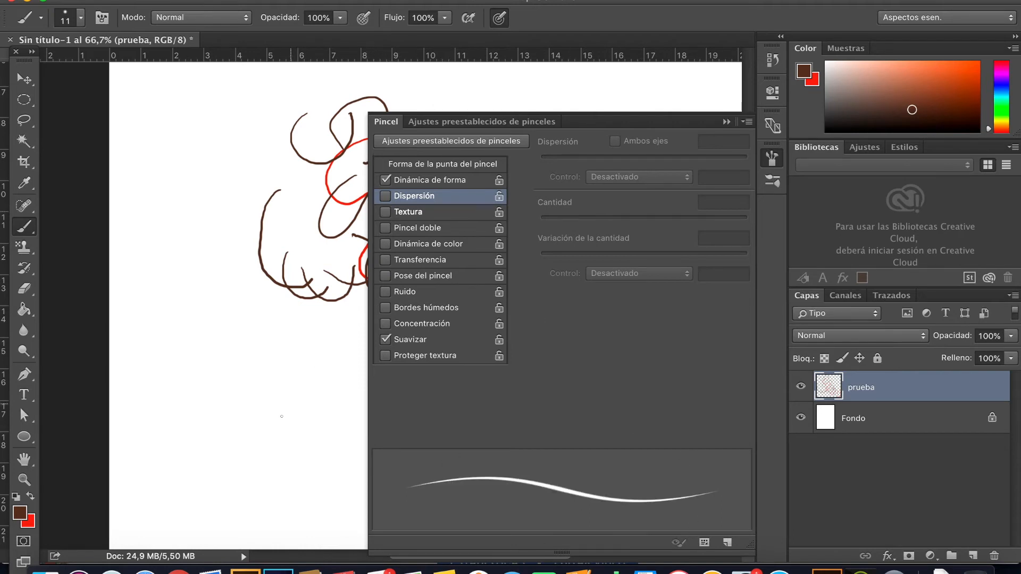
click(726, 122)
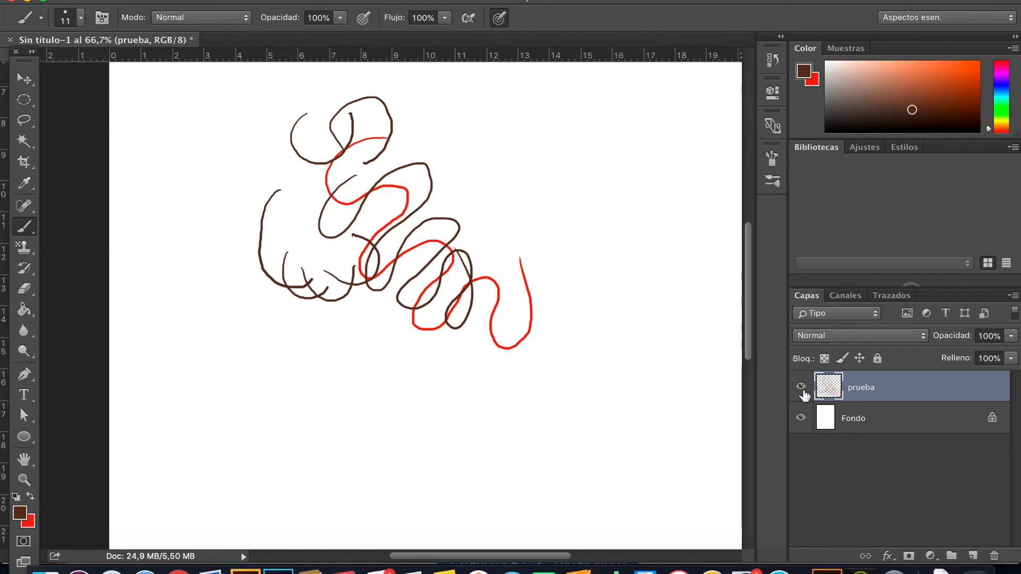
Step: Hide the "prueba" layer and create a new layer above it named "prueba 2"
click(800, 386)
click(973, 555)
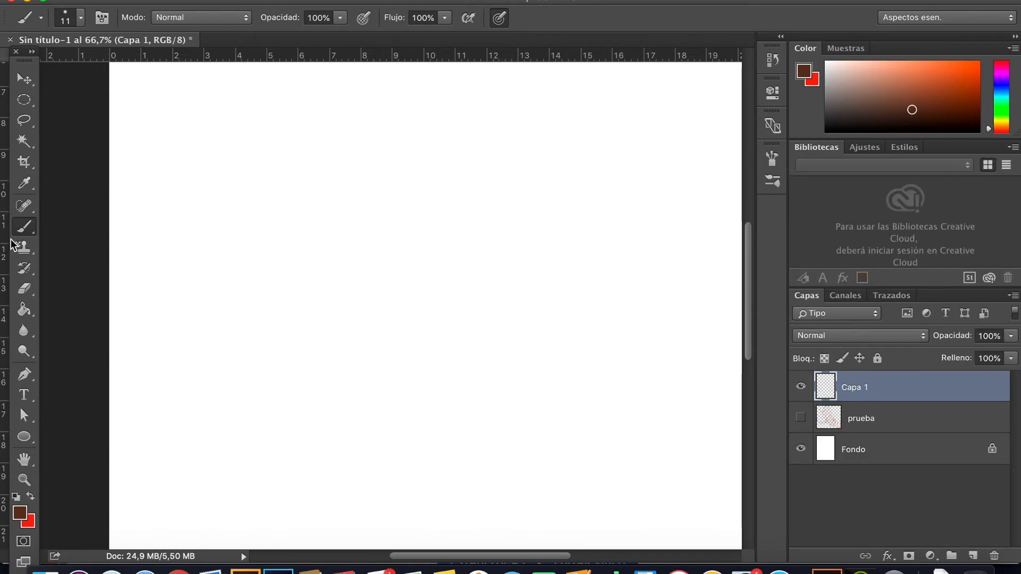
double_click(860, 392)
text(prueba)
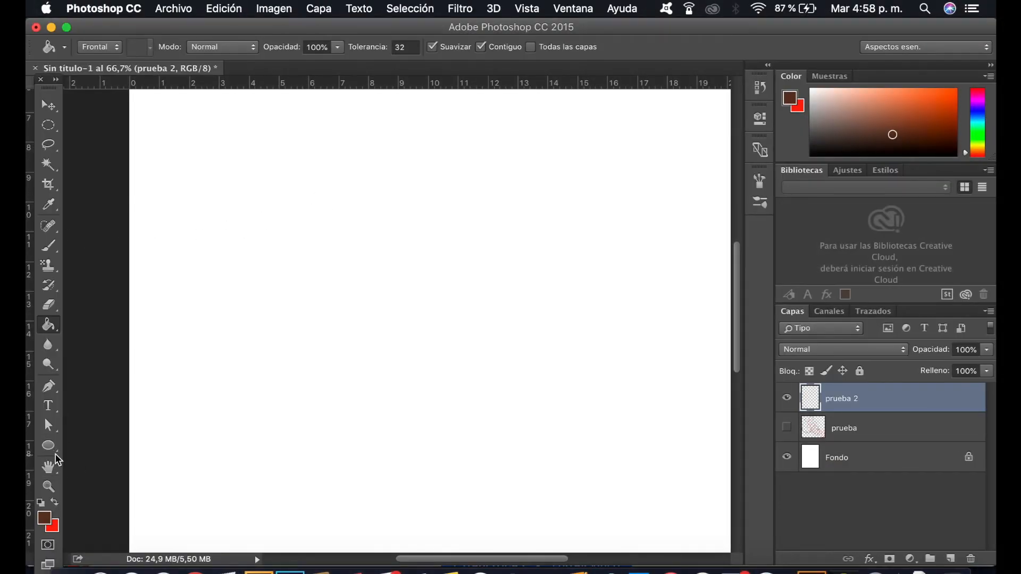
Step: Draw a dark brown rectangle of about 432 × 349 px at the page's left edge with the Rectangle tool
click(56, 454)
right_click(55, 451)
click(52, 449)
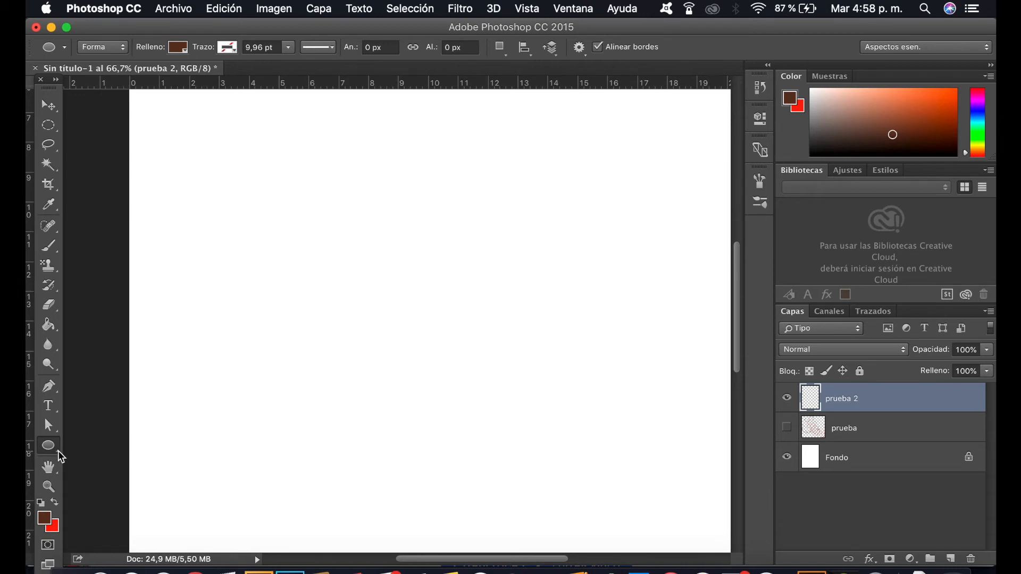
right_click(62, 456)
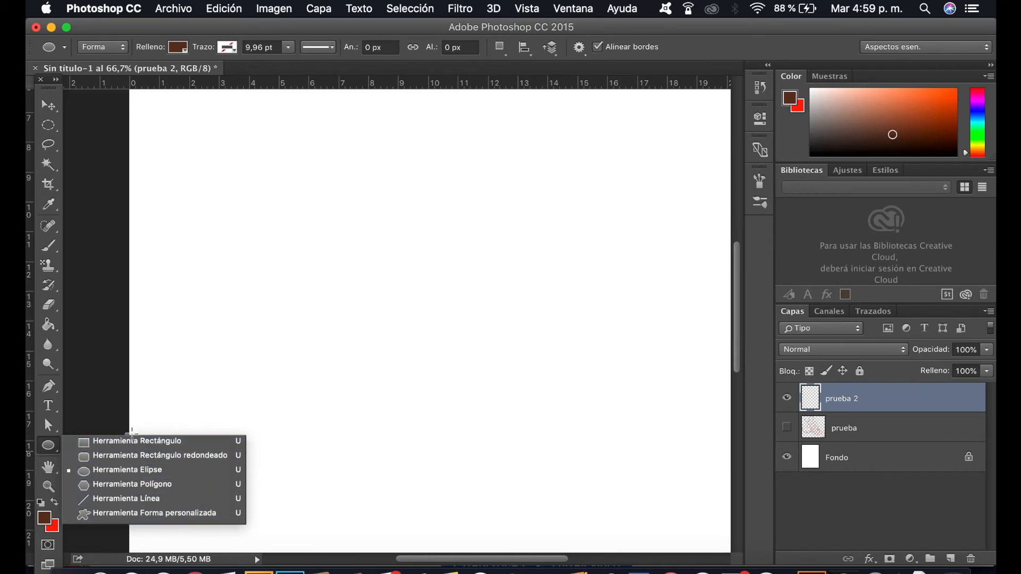
click(127, 443)
drag(177, 139, 231, 189)
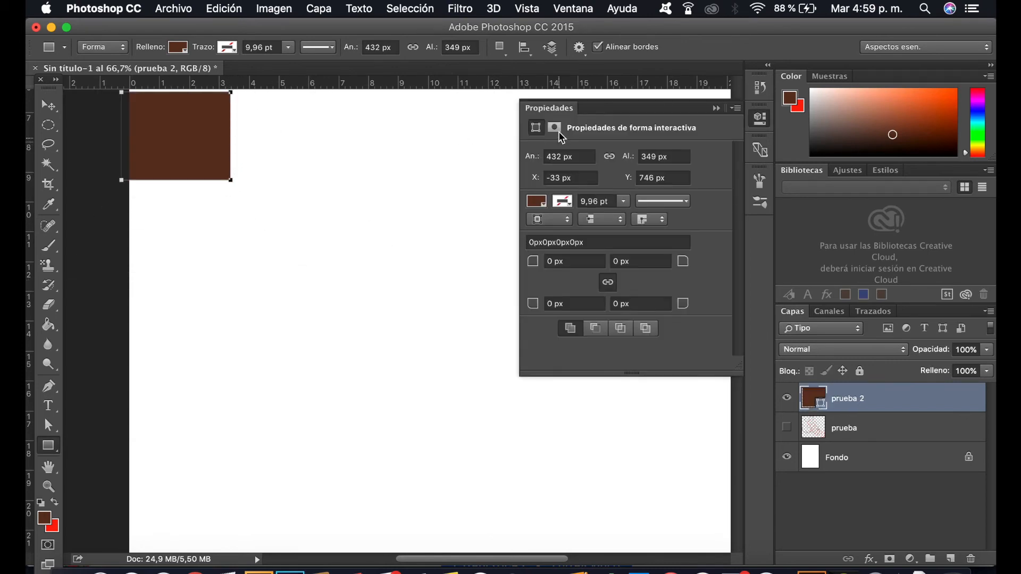
click(716, 108)
Step: Move the brown rectangle inward from the page's left edge and inspect it at 200%
key(space)
drag(174, 148, 253, 250)
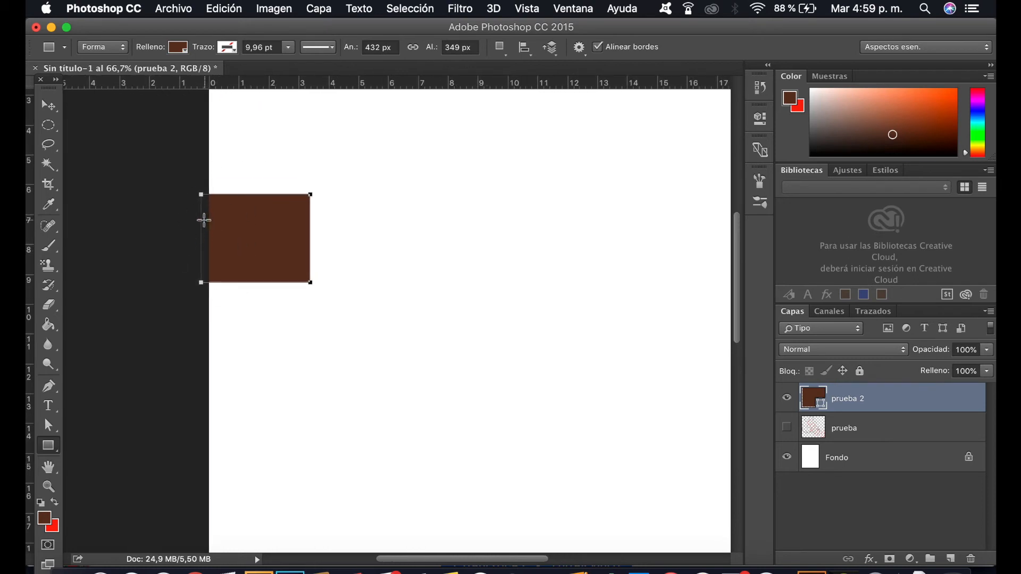
key(v)
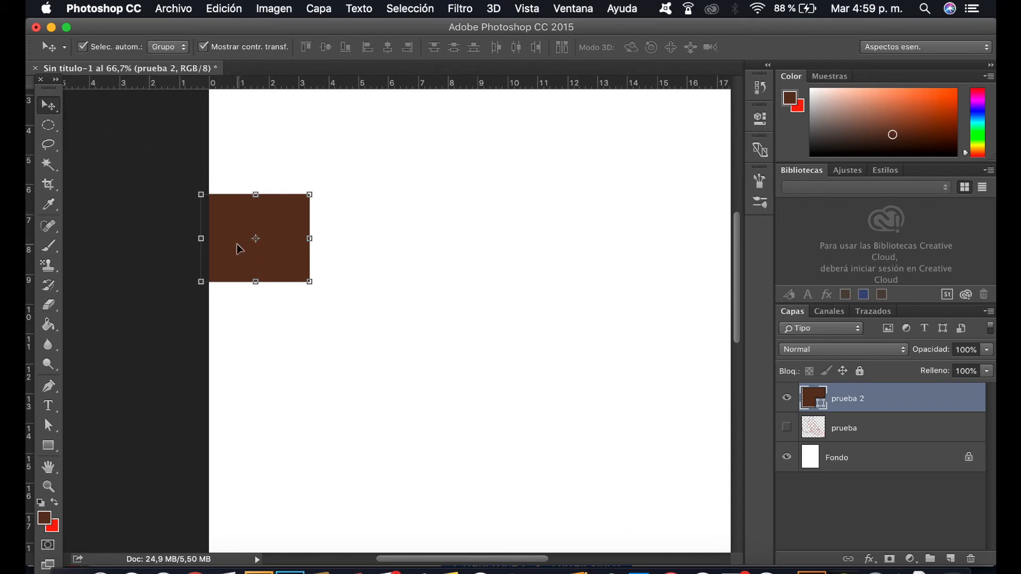
drag(242, 215, 297, 223)
key(space)
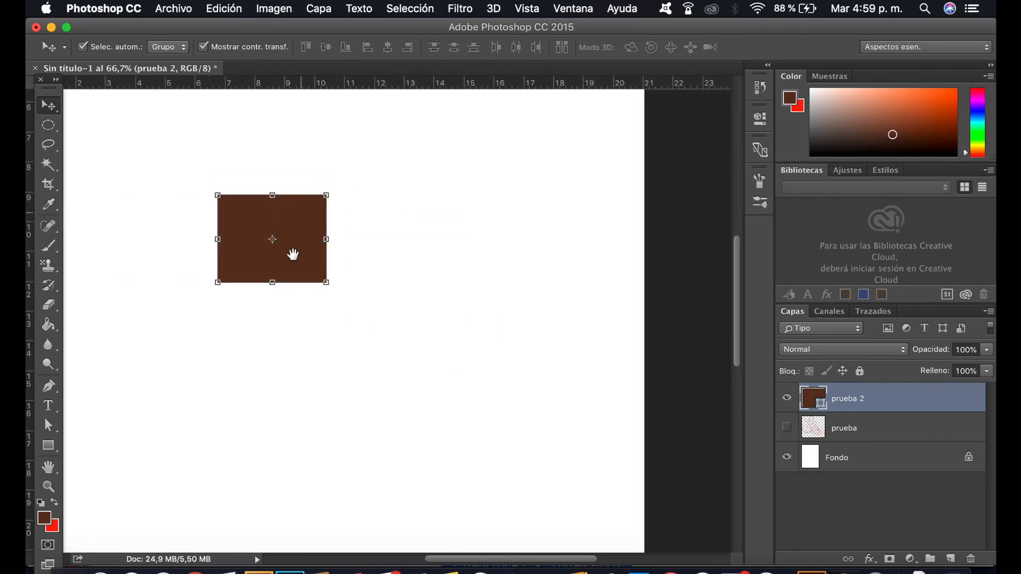
key(z)
click(271, 260)
click(282, 237)
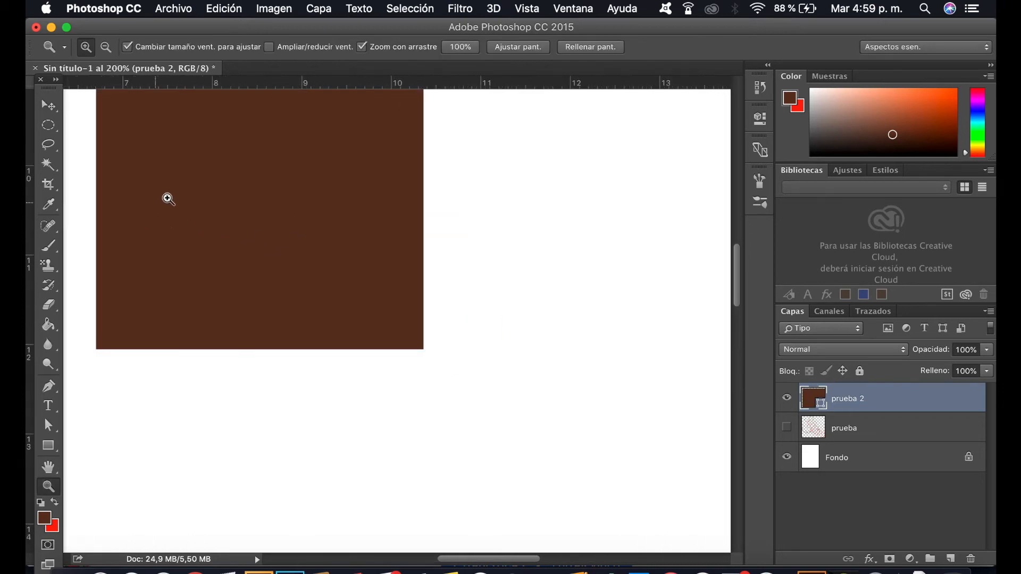
key(space)
drag(239, 215, 331, 322)
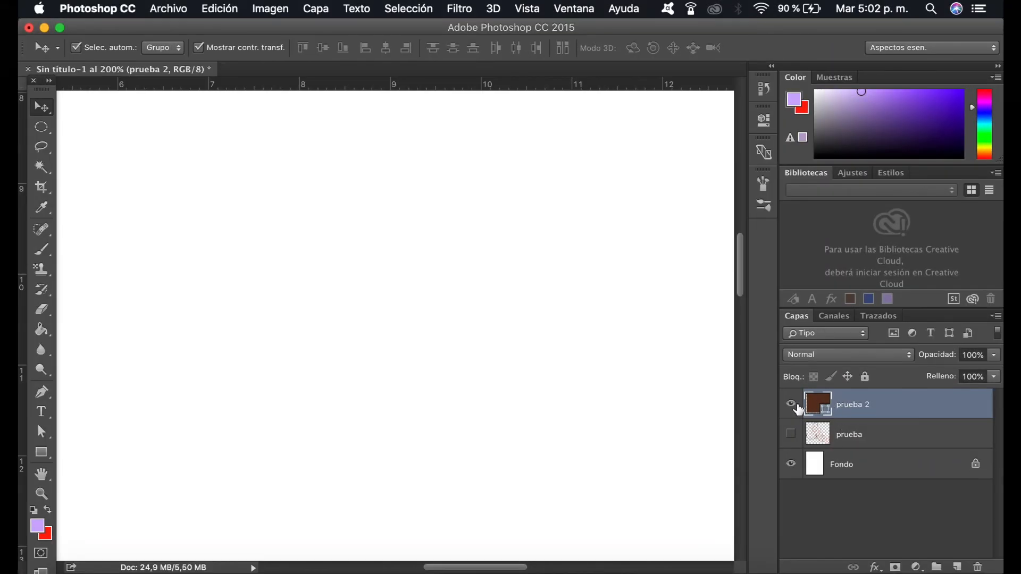
Step: Move the brown rectangle from the page's left edge to about the middle of the page
key(z)
alt+click(480, 318)
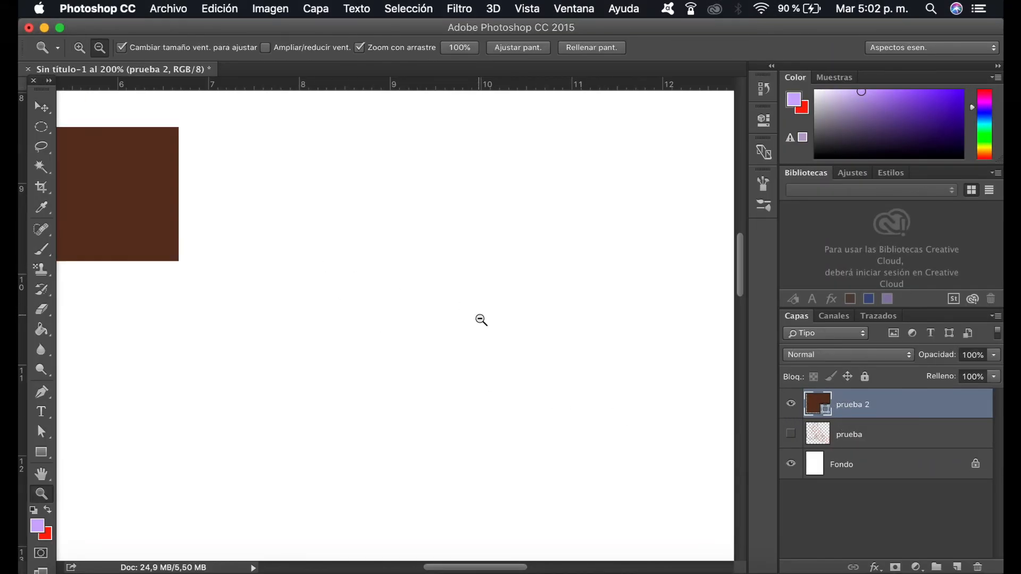
alt+click(481, 319)
alt+click(479, 318)
alt+click(426, 305)
key(v)
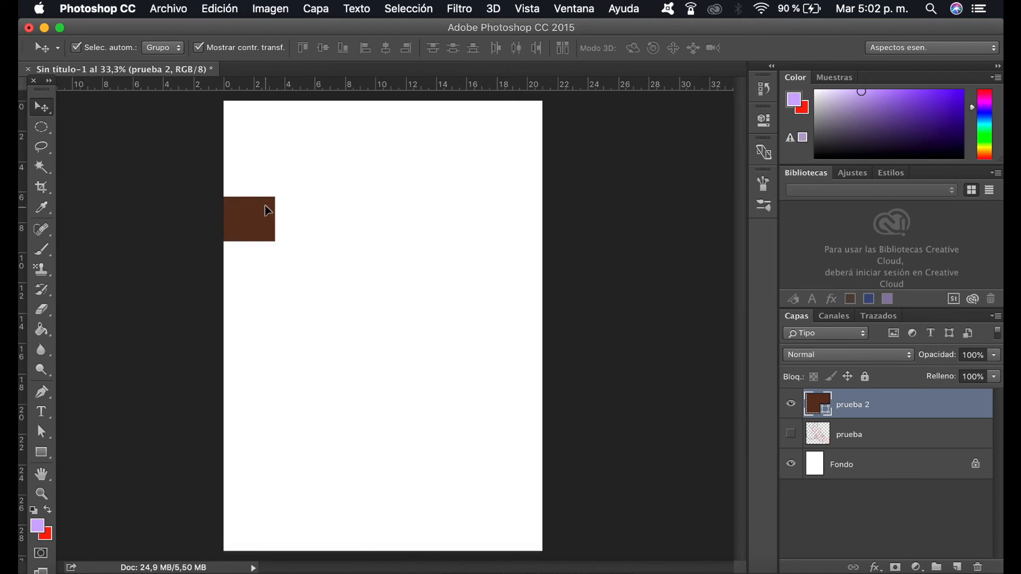
drag(269, 211, 419, 337)
key(z)
click(386, 340)
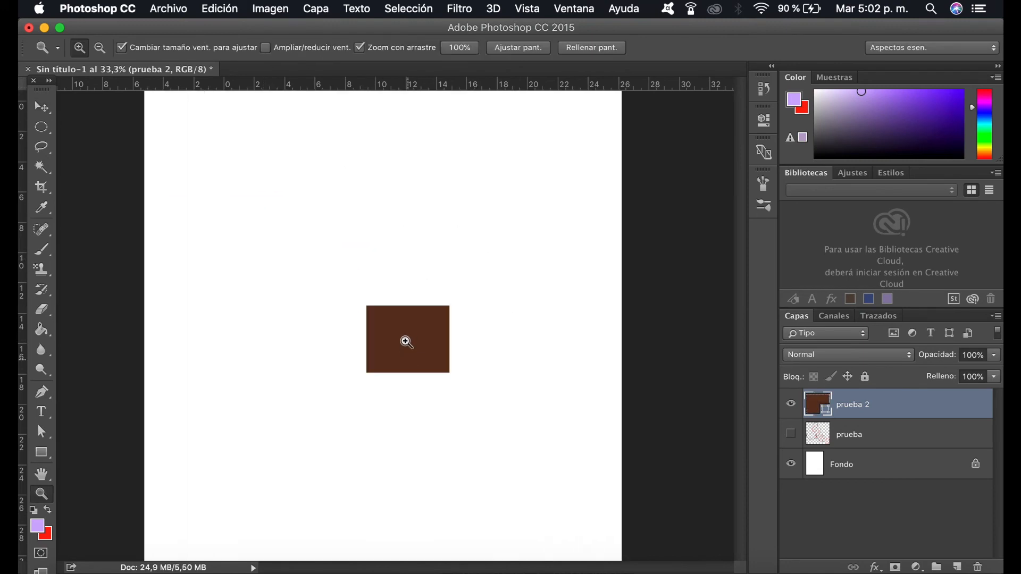
click(435, 342)
click(435, 341)
key(v)
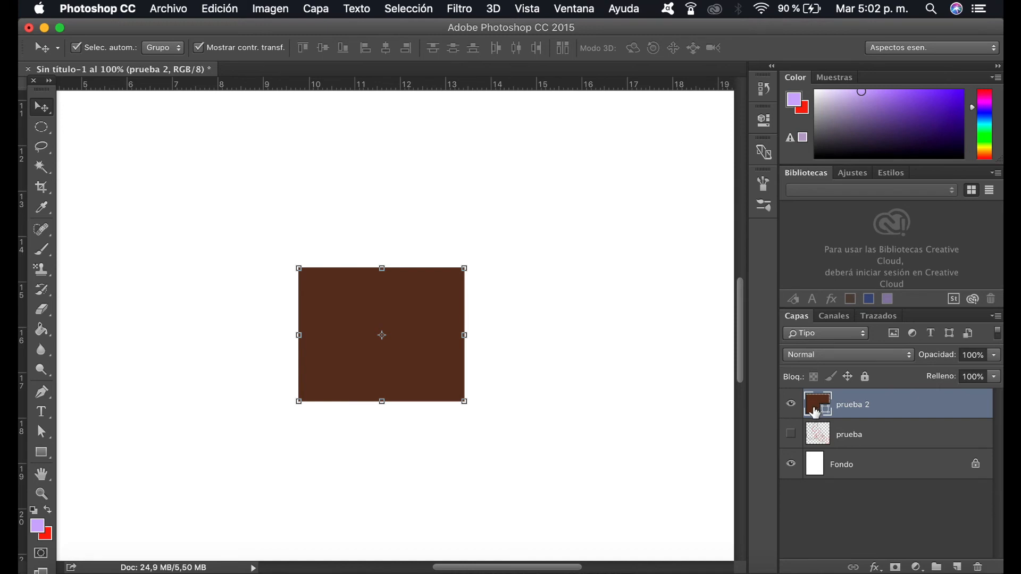
Step: Load the outline of the "prueba 2" layer's rectangle as a selection
key(super)
drag(824, 392, 818, 413)
super+click(819, 413)
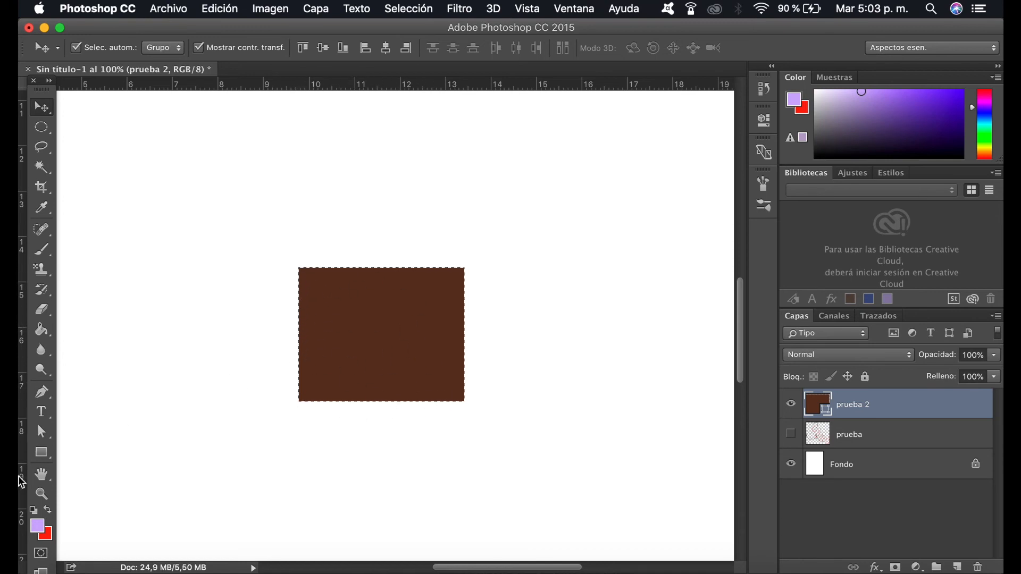
Step: Set the foreground color to a medium purple, darker than the current lilac
click(38, 527)
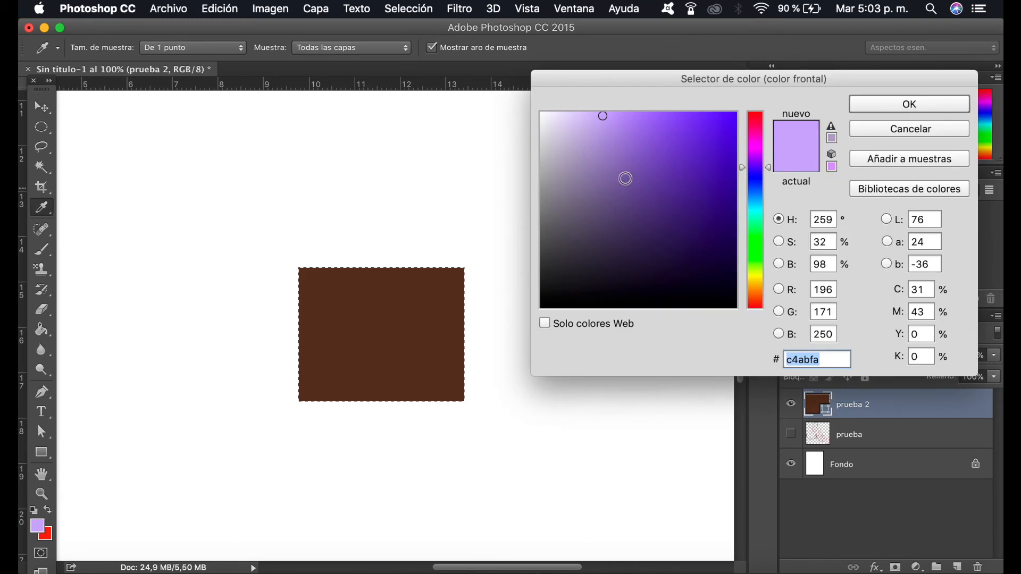
click(636, 155)
click(873, 105)
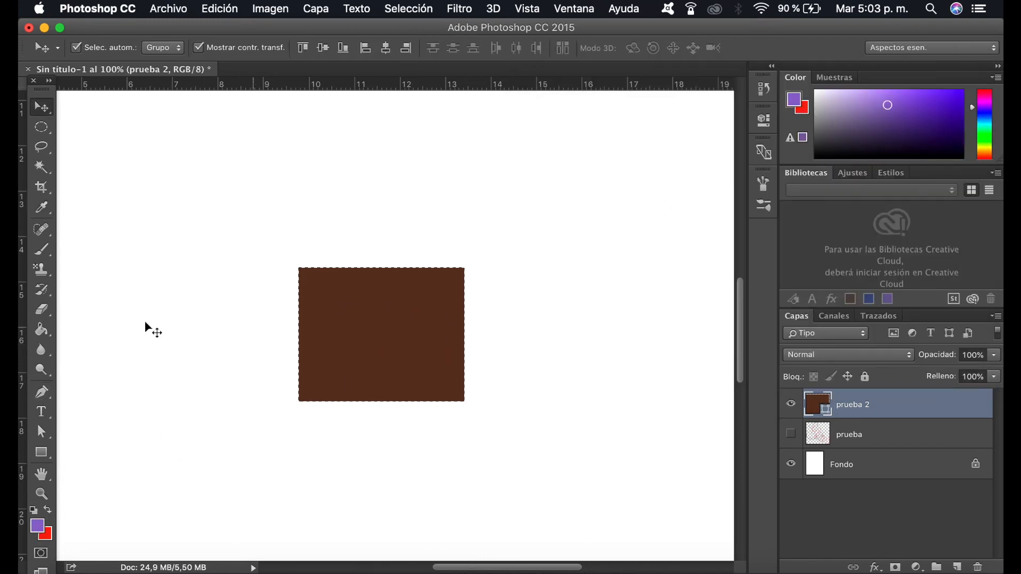
Step: Create a new layer above "prueba 2" and fill the rectangular selection with purple using the Paint Bucket
click(43, 330)
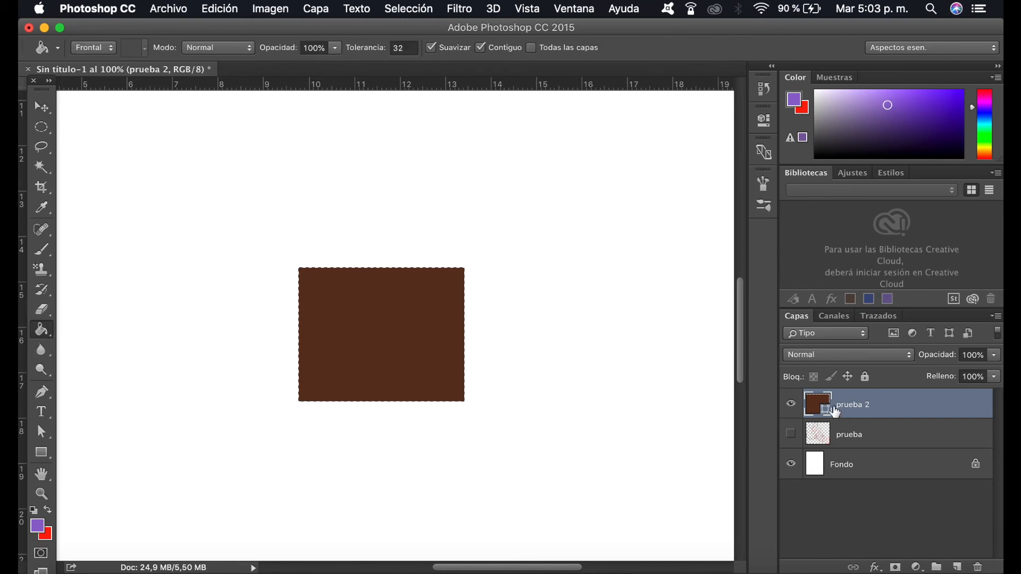
click(957, 567)
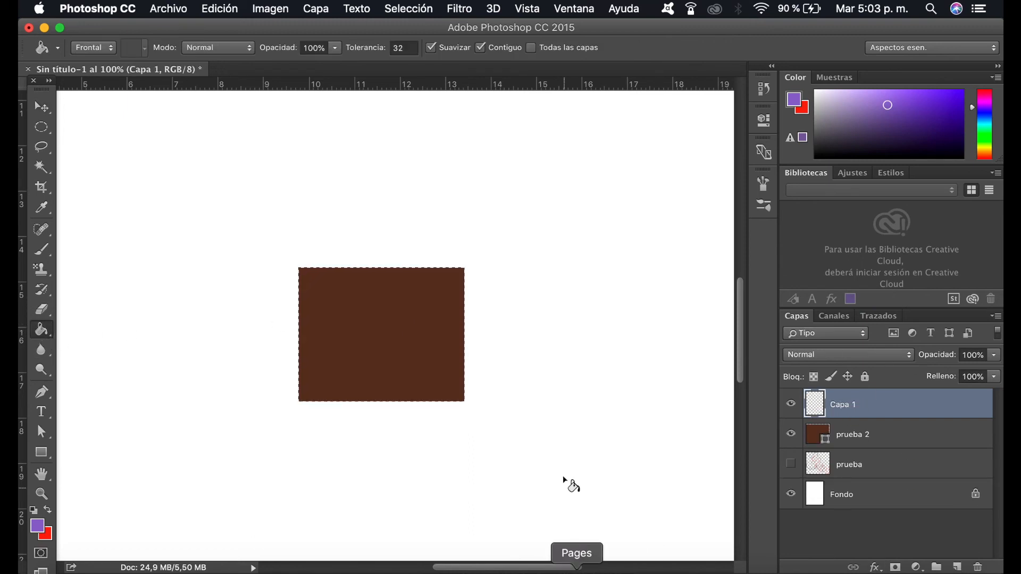
click(371, 340)
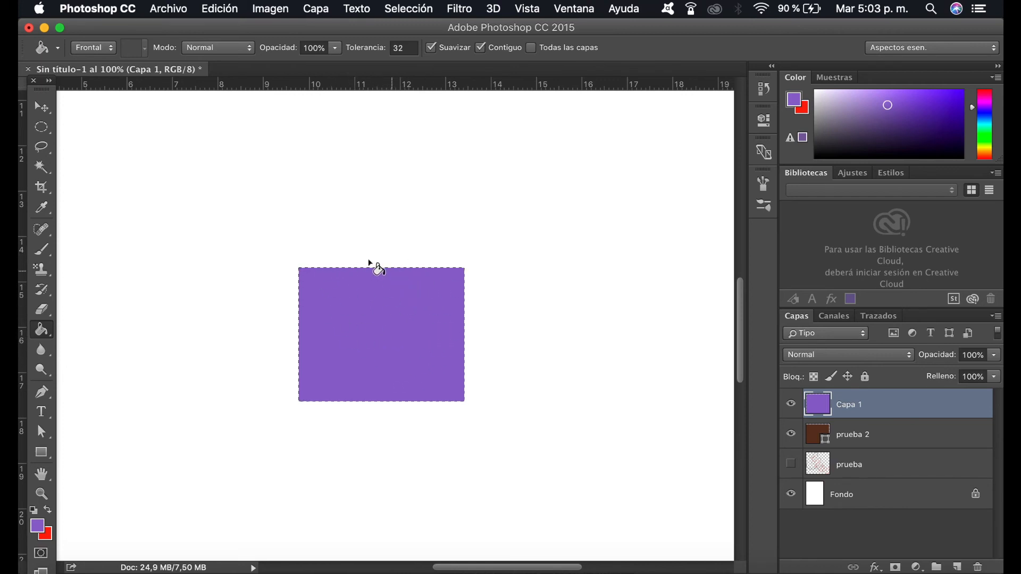
Step: Deselect the rectangle, try a looping freehand stroke with the purple Brush outside it, and undo the stroke
click(42, 249)
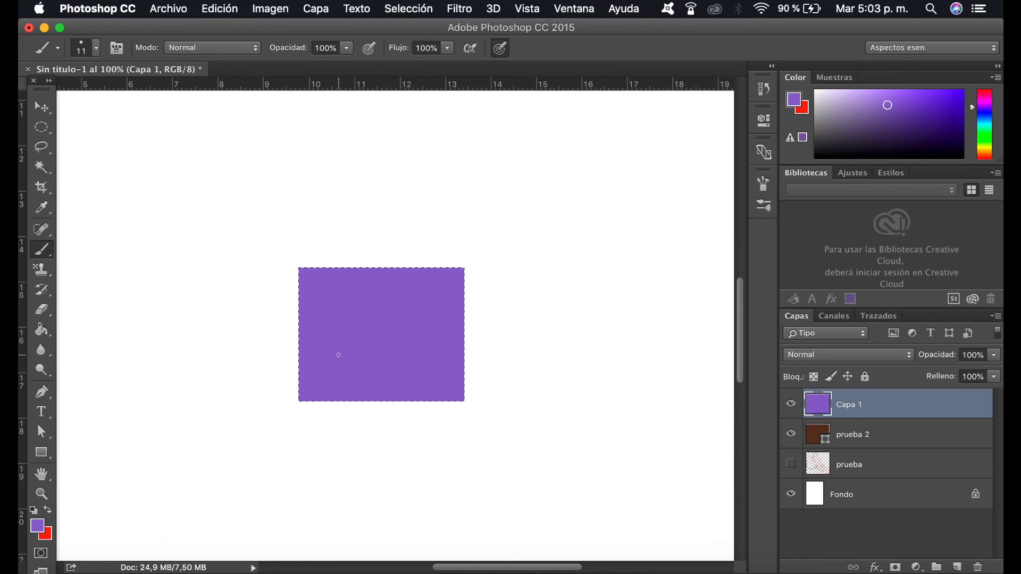
key(super+d)
mouse_move(237, 167)
mouse_down()
mouse_move(211, 257)
mouse_move(308, 244)
mouse_move(297, 290)
mouse_move(366, 269)
mouse_up()
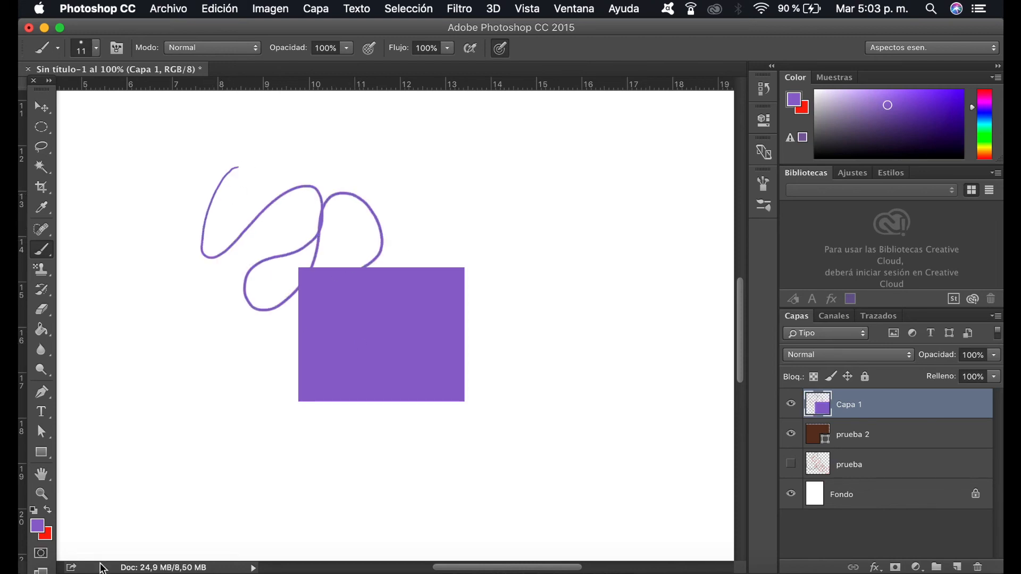
key(super+z)
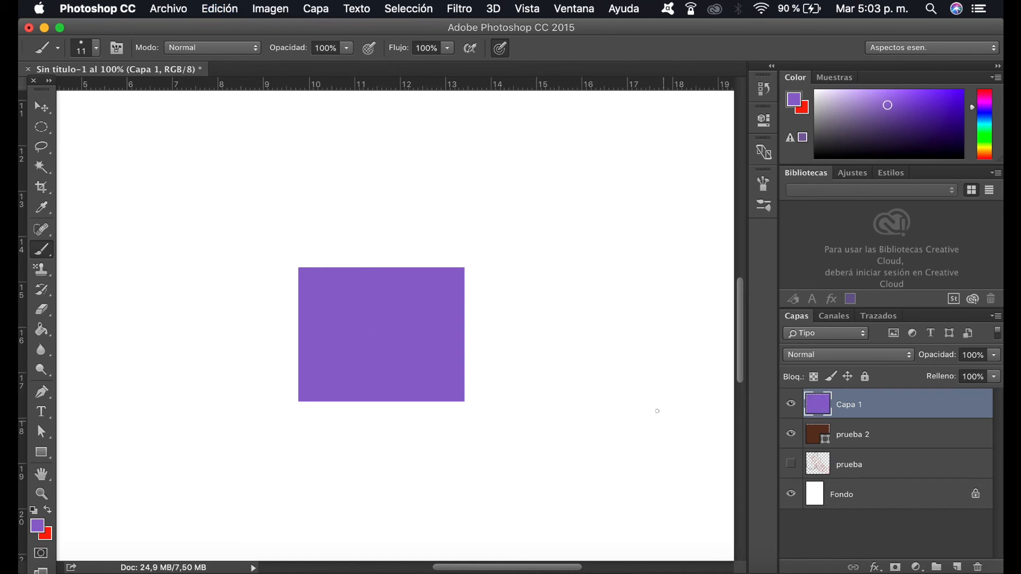
Step: Try loading the purple rectangle's outline as a selection and adding a new layer above it, and undo both
super+click(825, 407)
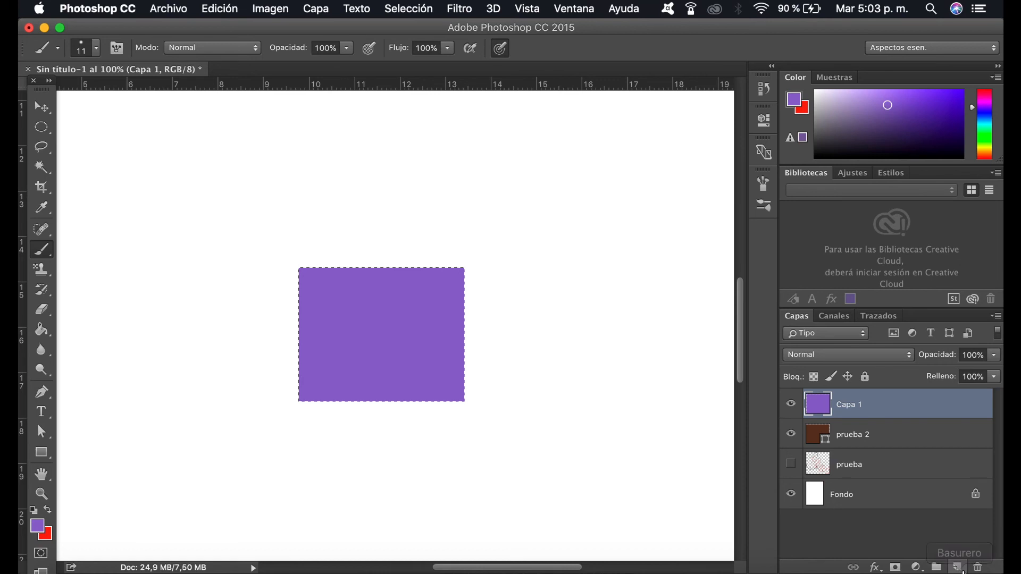
key(super+shift+alt+n)
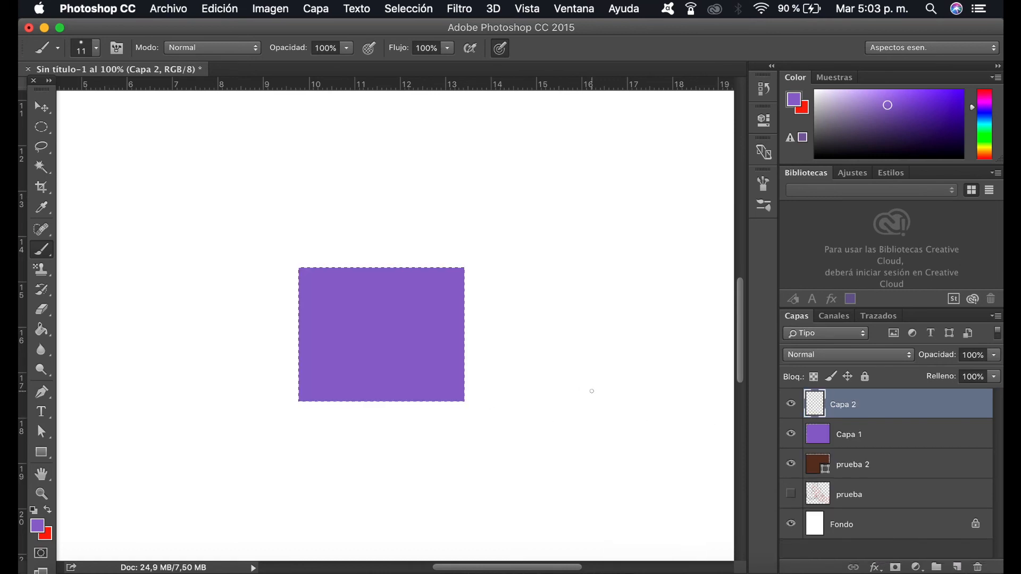
key(super+alt+z)
key(super+alt+z)
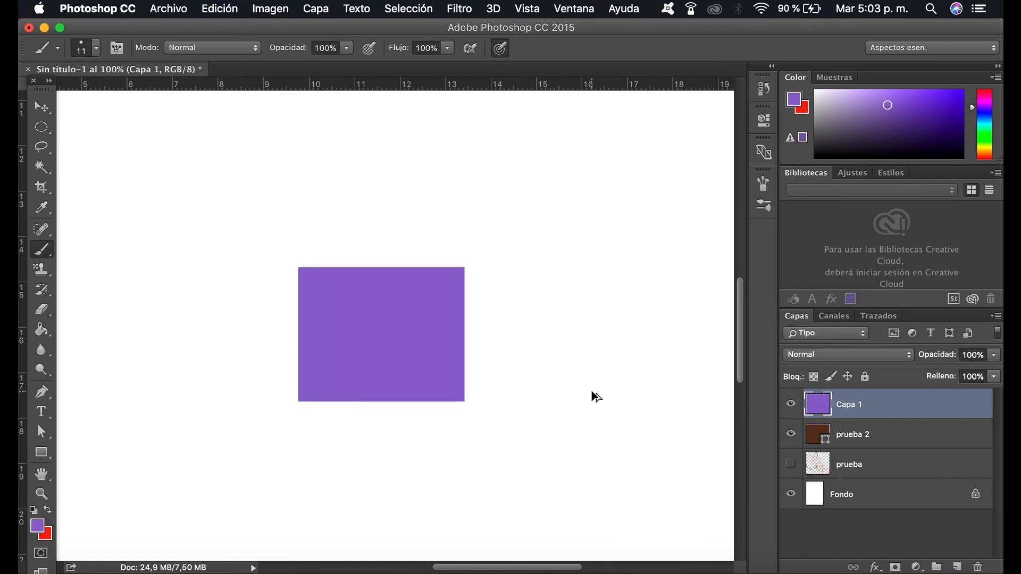
Step: Undo the purple Paint Bucket fill and make the empty "Capa 1" layer active with the rectangular selection in place
key(super+shift+z)
key(super+alt+z)
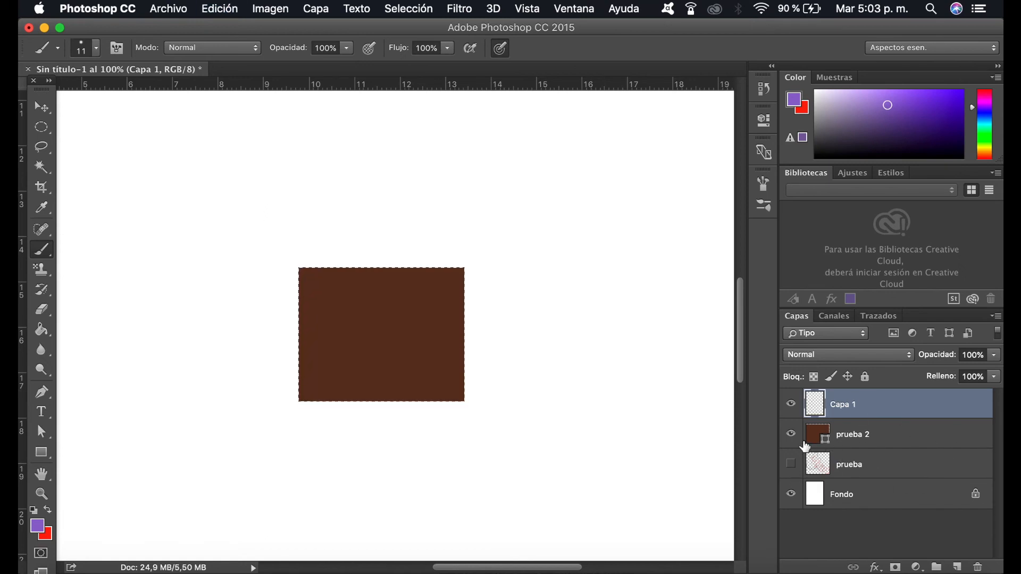
click(820, 436)
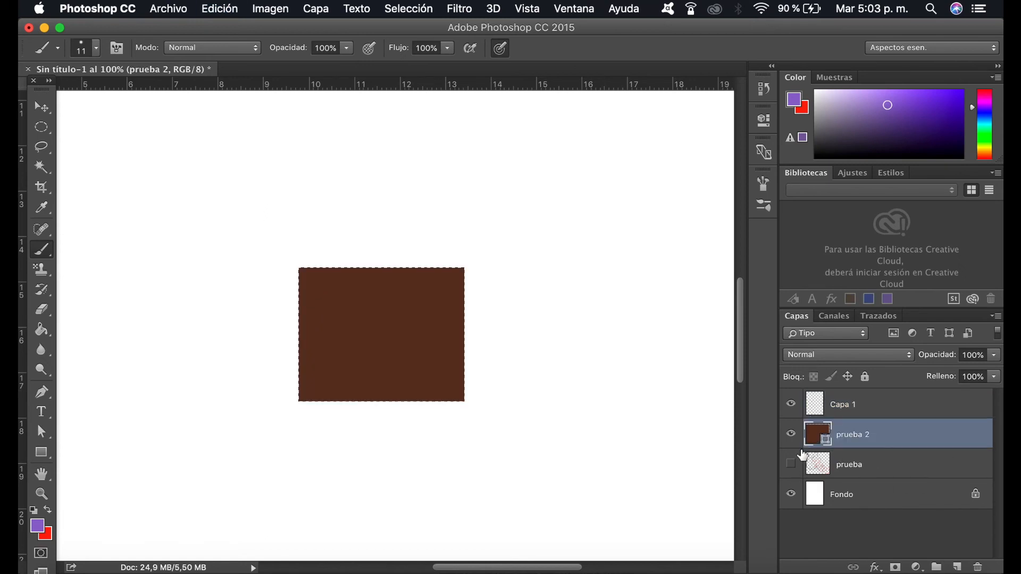
click(816, 410)
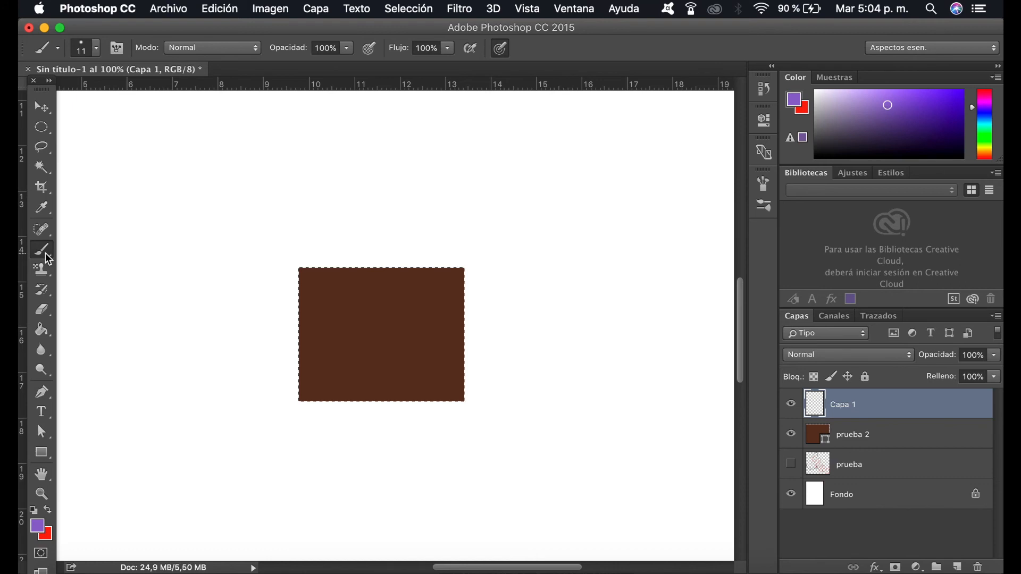
Step: Set the brush size to 66 px and paint purple over the upper and left areas of the selected rectangle
click(97, 49)
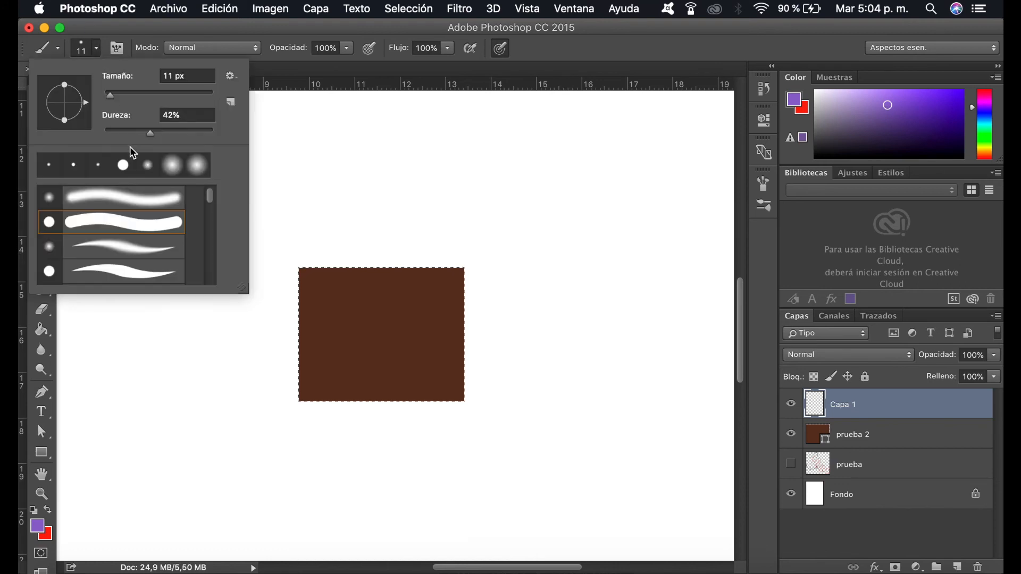
click(141, 94)
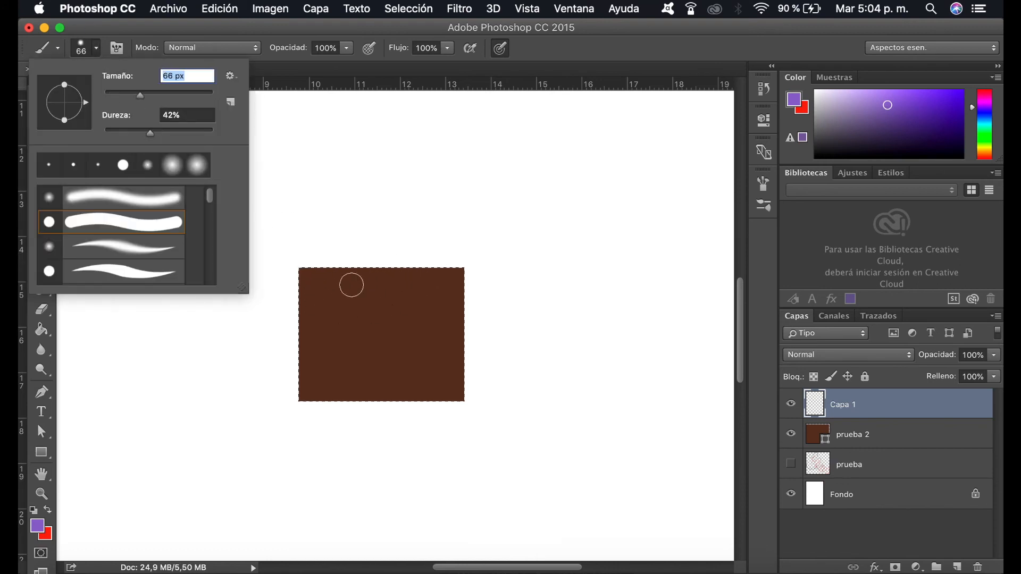
mouse_move(291, 272)
mouse_down()
mouse_move(406, 264)
mouse_move(486, 281)
mouse_up()
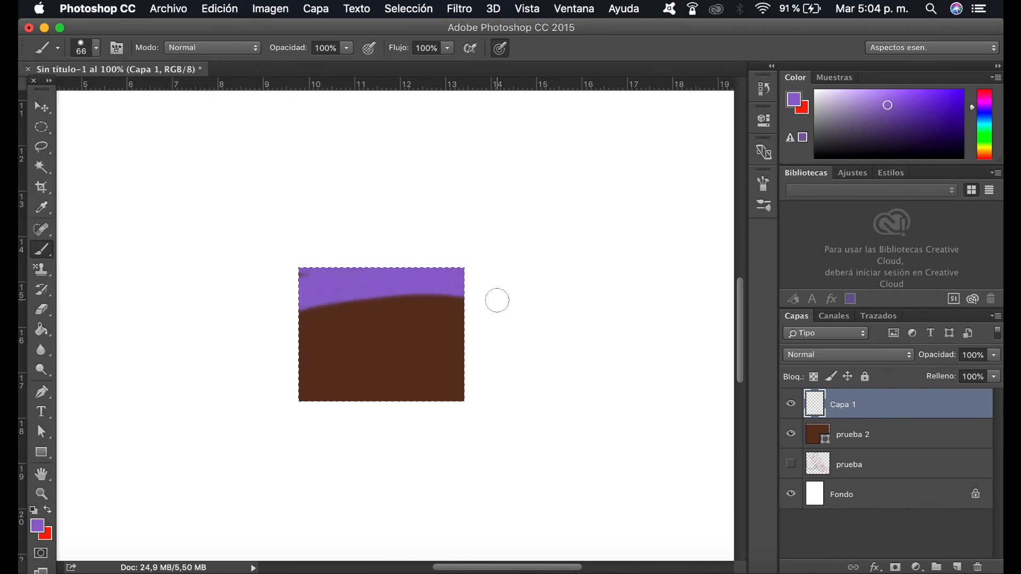
mouse_move(287, 318)
mouse_down()
mouse_move(427, 299)
mouse_move(267, 317)
mouse_move(394, 245)
mouse_move(329, 267)
mouse_move(384, 260)
mouse_move(326, 274)
mouse_move(299, 421)
mouse_move(299, 270)
mouse_move(282, 412)
mouse_up()
mouse_move(424, 287)
mouse_down()
mouse_move(446, 452)
mouse_move(437, 292)
mouse_move(467, 386)
mouse_move(466, 313)
mouse_move(471, 344)
mouse_move(444, 306)
mouse_move(301, 335)
mouse_move(445, 322)
mouse_move(339, 340)
mouse_move(461, 301)
mouse_move(308, 352)
mouse_up()
Step: Enlarge the brush to 201 px and paint the rest of the selected rectangle purple
click(85, 49)
click(98, 49)
click(97, 50)
click(186, 95)
mouse_move(364, 370)
mouse_down()
mouse_move(302, 392)
mouse_move(441, 348)
mouse_move(322, 369)
mouse_move(401, 346)
mouse_move(315, 371)
mouse_move(503, 399)
mouse_up()
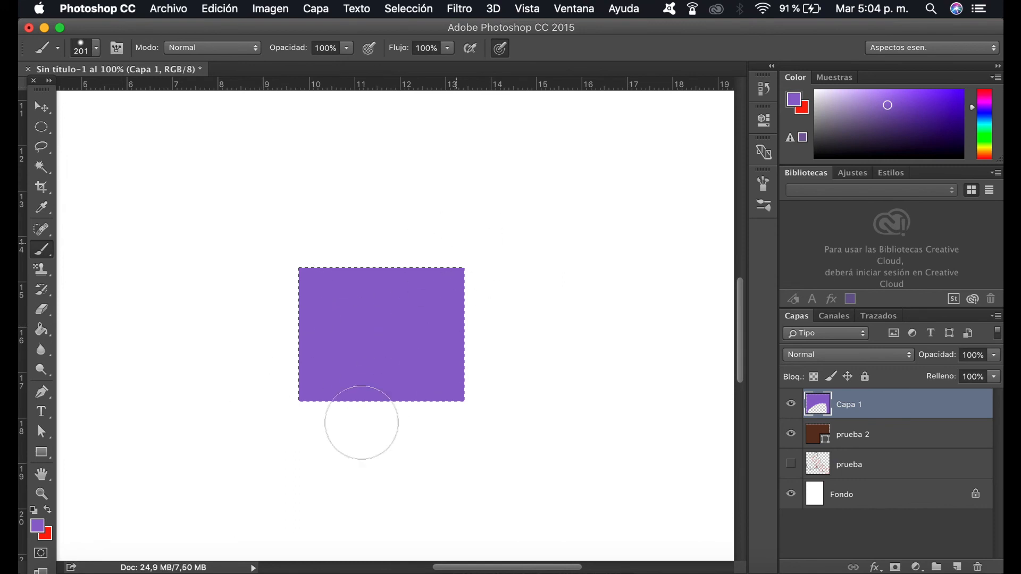
Step: Deselect and delete the purple rectangle's layer and the brown "prueba 2" shape layer
key(super+d)
key(v)
key(Delete)
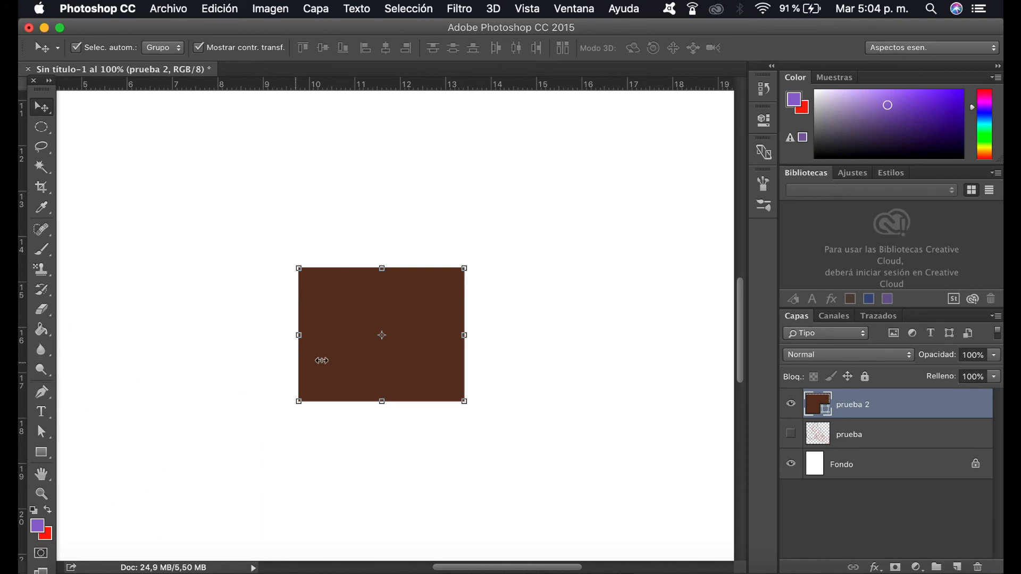
key(Delete)
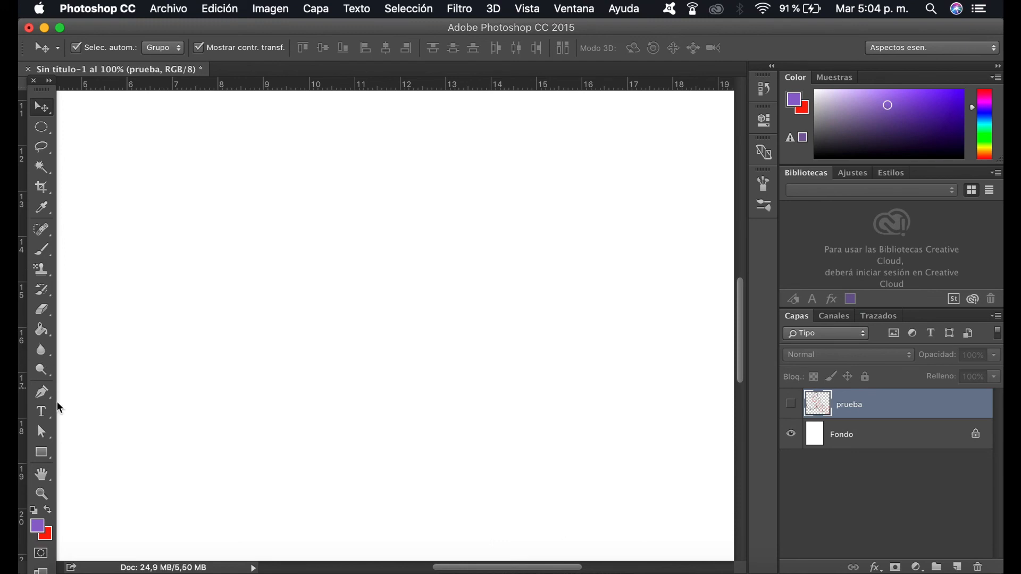
Step: Add a new layer and draw an open Pen shape with two straight segments followed by a curved one
click(46, 395)
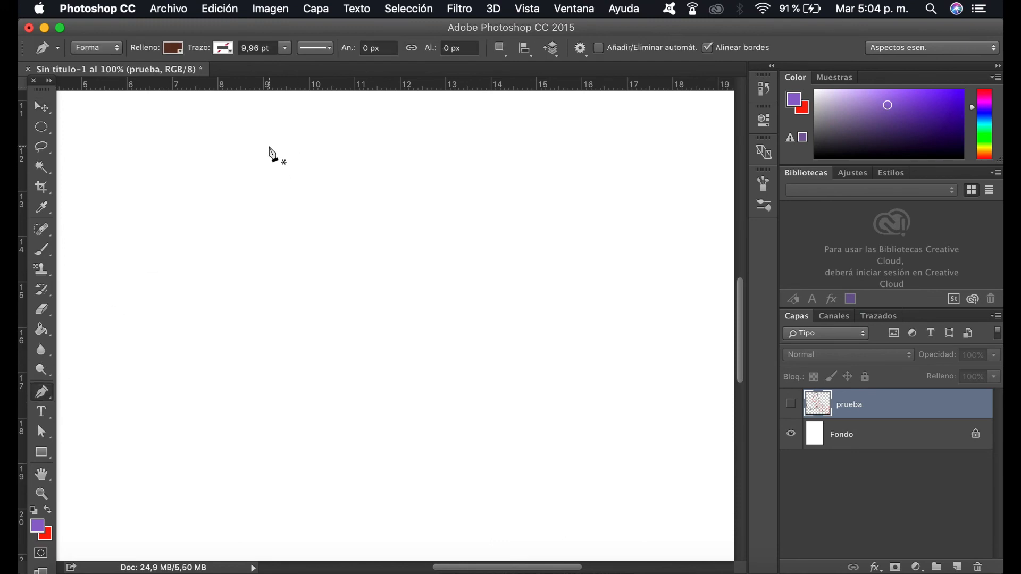
click(957, 568)
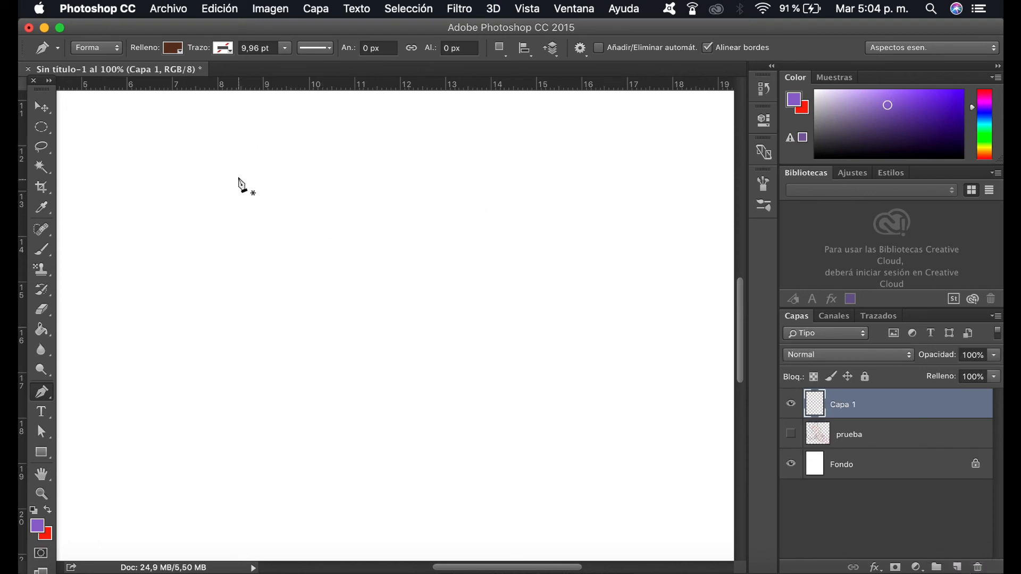
click(338, 150)
click(260, 240)
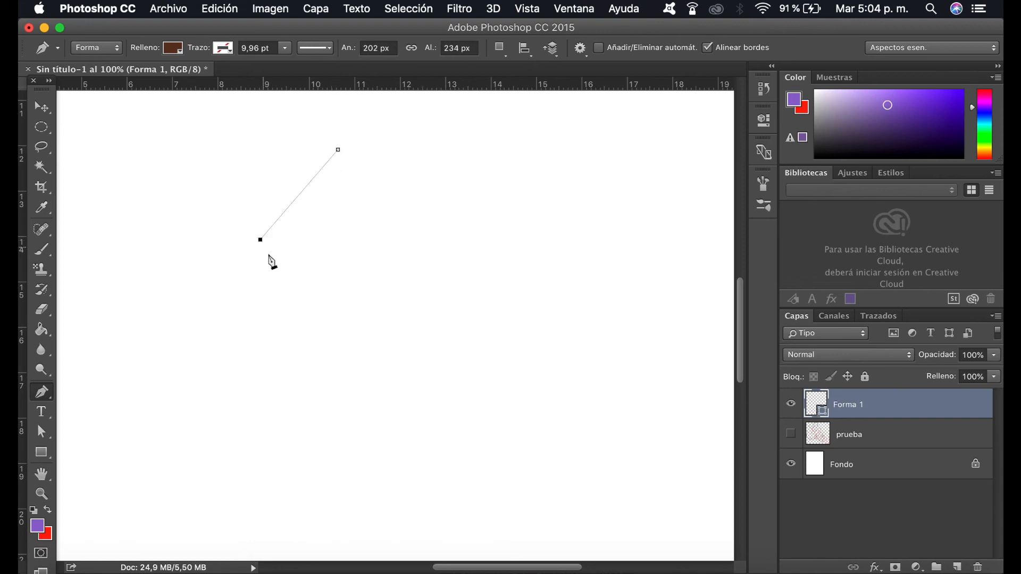
click(286, 364)
drag(397, 425, 489, 394)
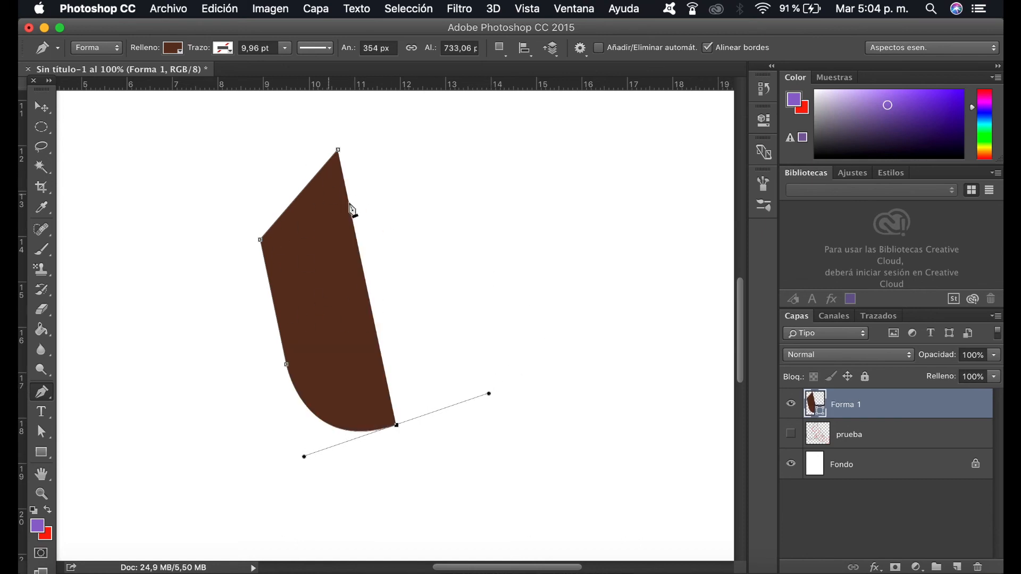
Step: Remove the Pen shape's fill and extend its path with three more curved segments, turning back toward the starting point
click(174, 53)
click(109, 79)
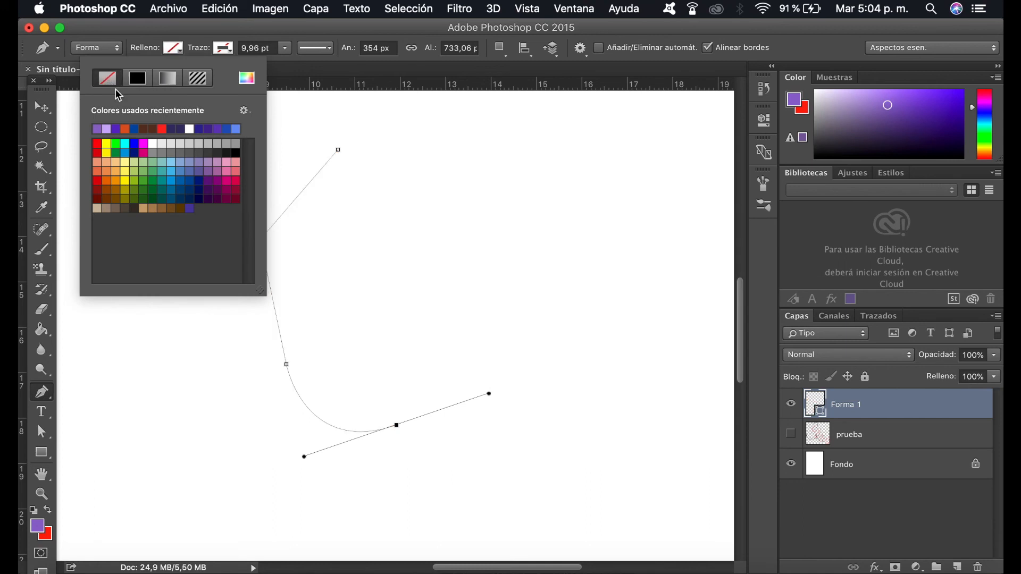
click(397, 428)
drag(563, 367, 681, 455)
alt+click(564, 367)
drag(640, 306, 606, 159)
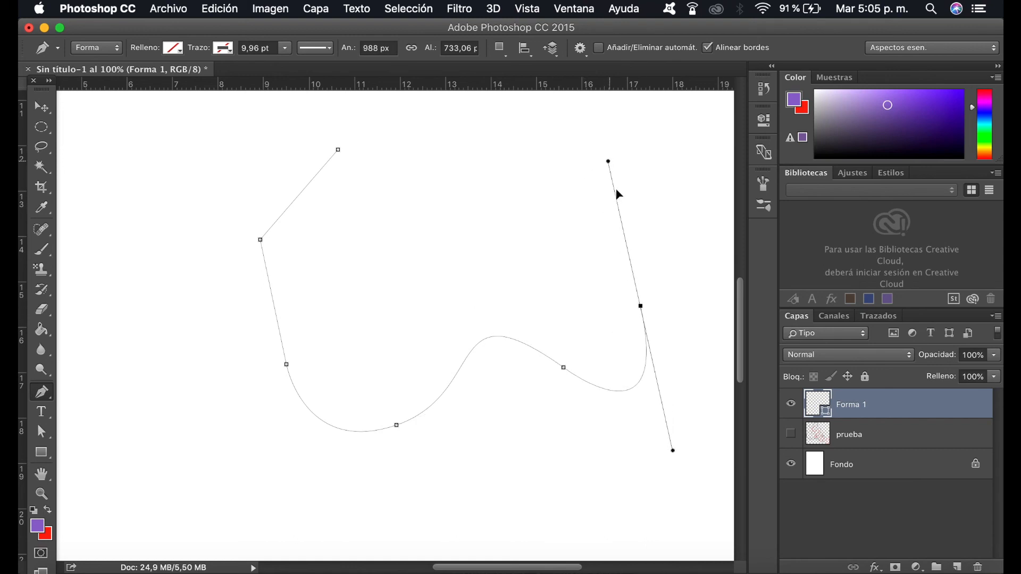
alt+click(640, 306)
drag(489, 222, 322, 275)
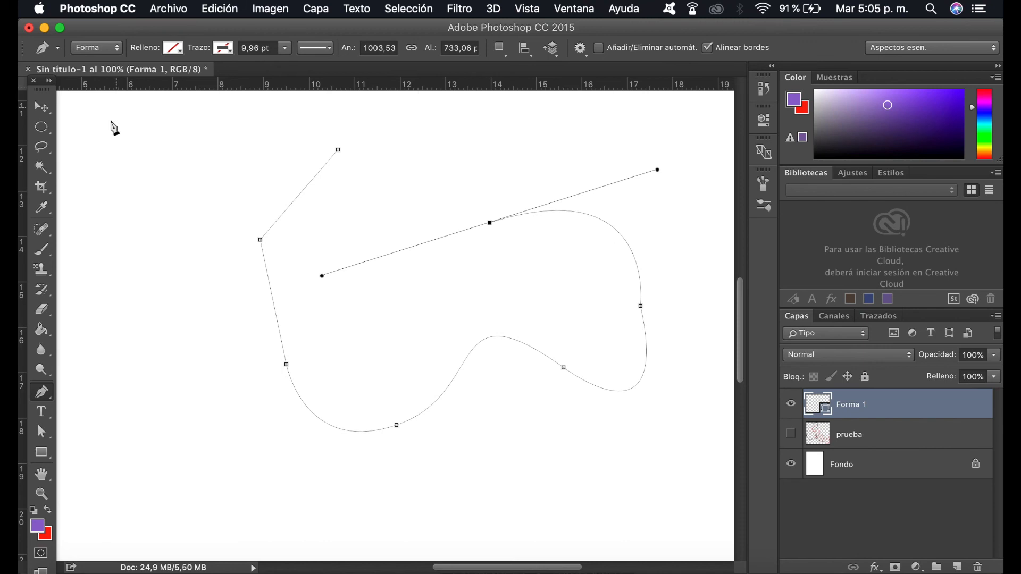
Step: With the Convert Point tool, lower the path's second-to-last anchor and pull its handles so the preceding segment arches upward
right_click(42, 393)
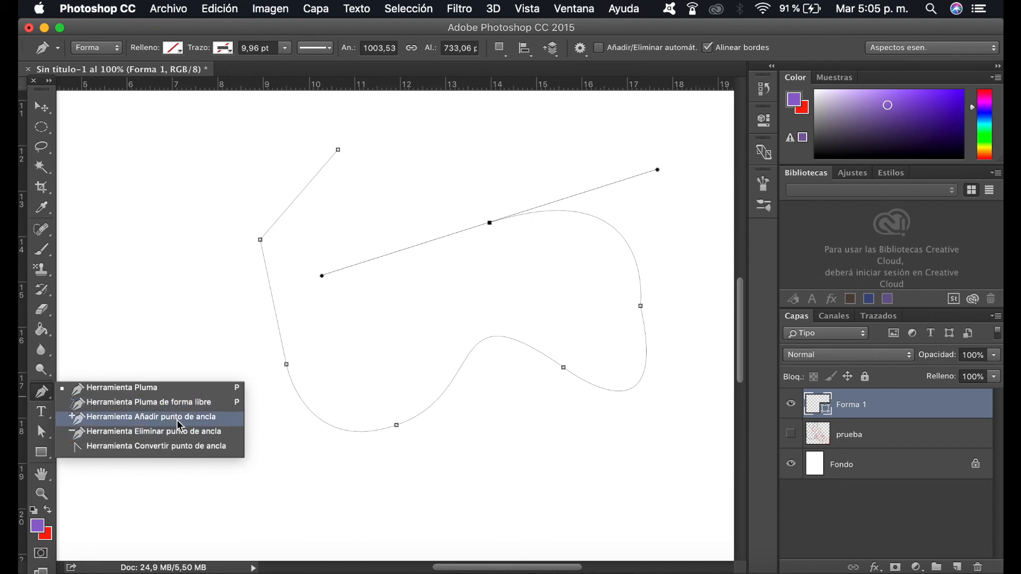
click(181, 450)
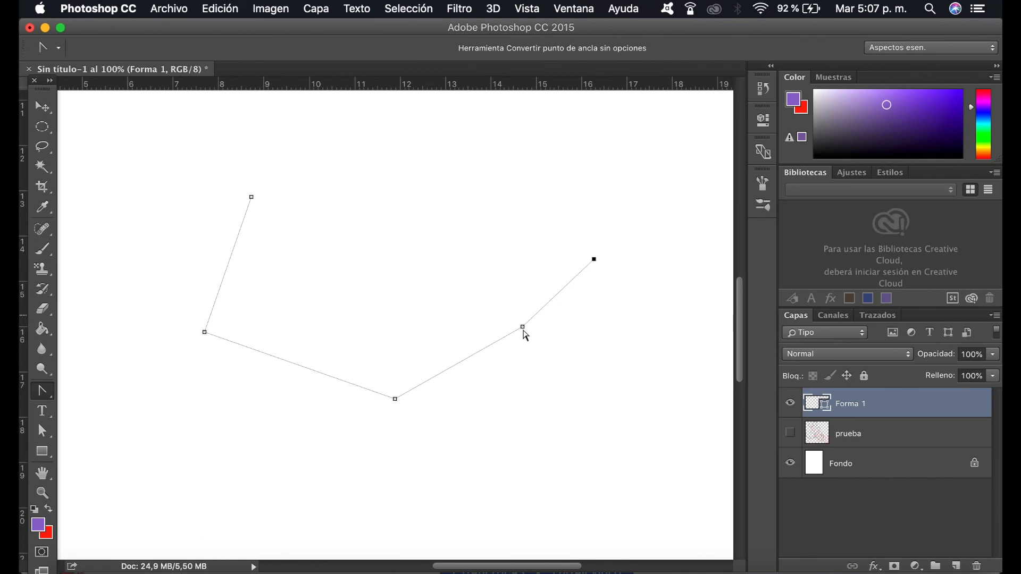
drag(522, 327, 521, 390)
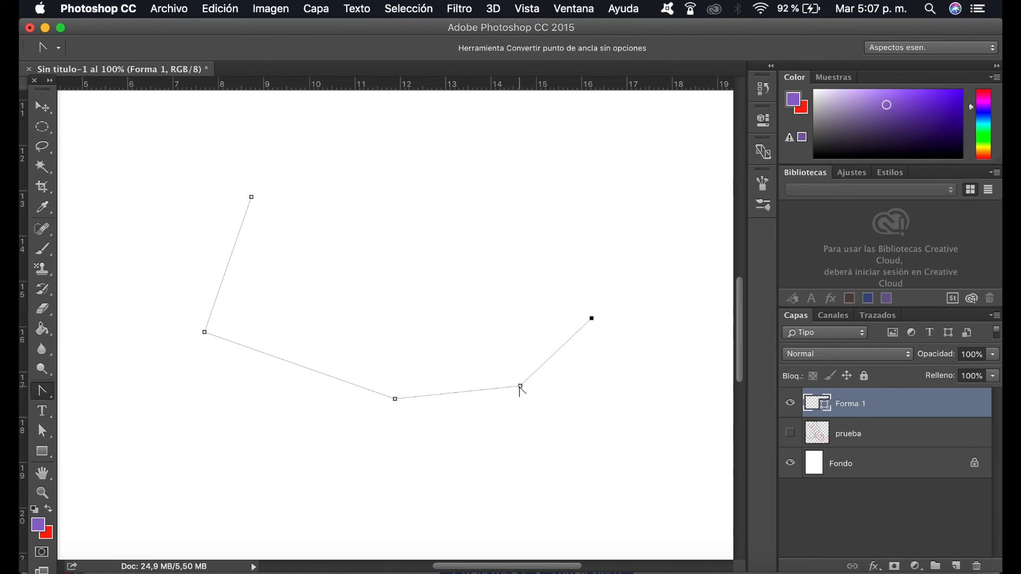
drag(520, 386, 601, 386)
drag(648, 345, 648, 345)
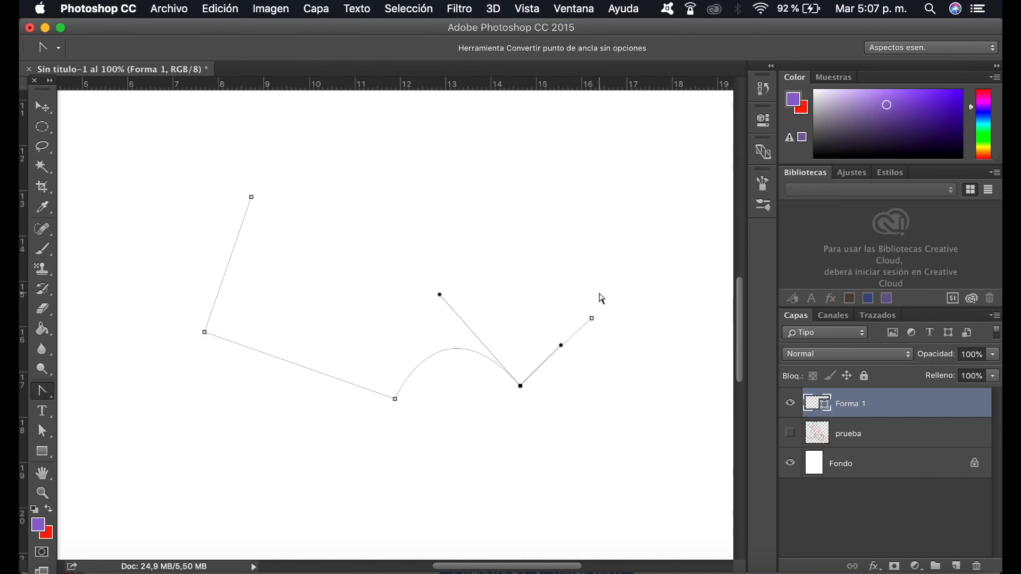
Step: Continue the path from its last anchor with the Pen tool, adding a large curve and closing it at the starting point
key(p)
click(592, 318)
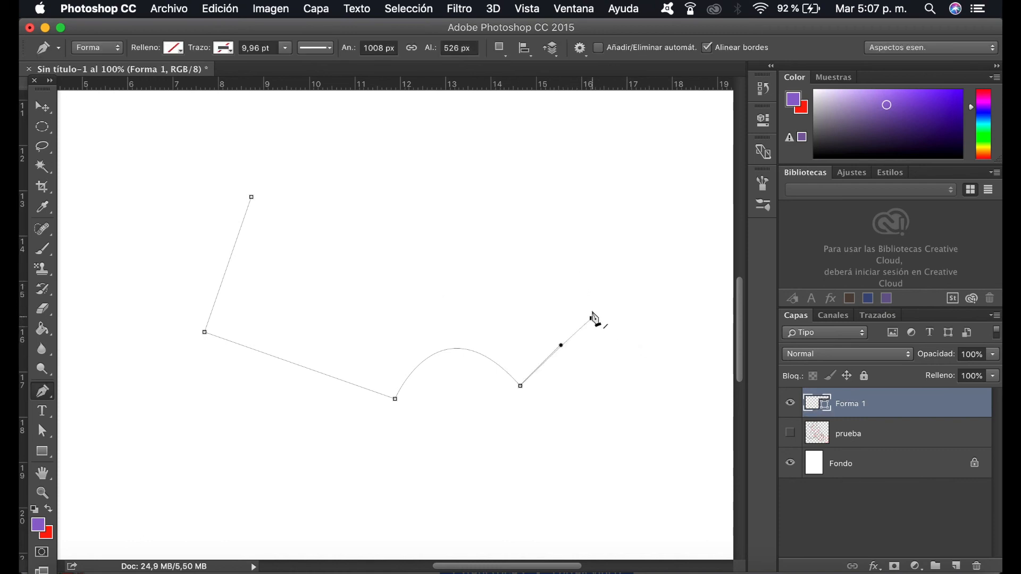
drag(356, 235, 130, 336)
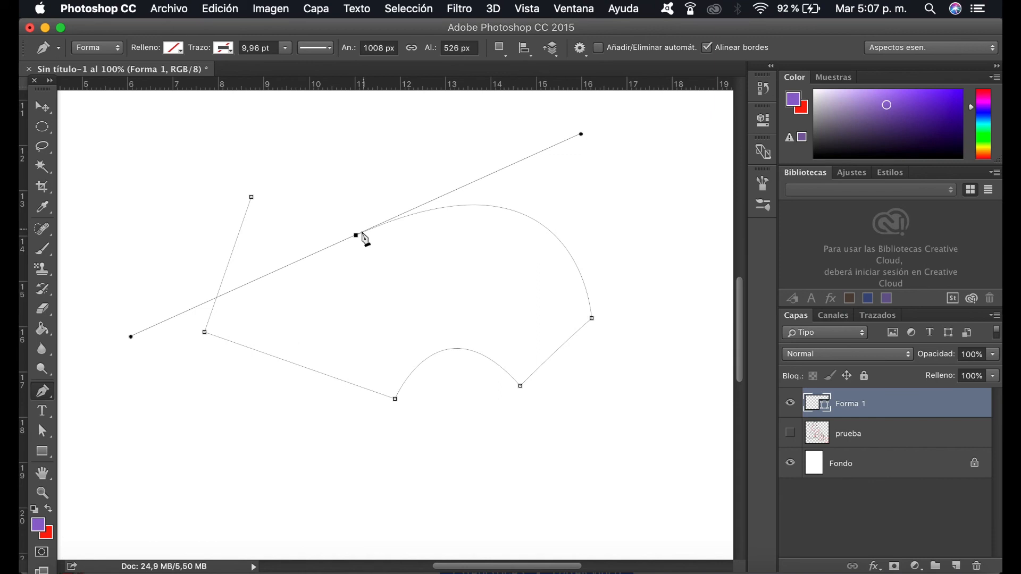
click(252, 198)
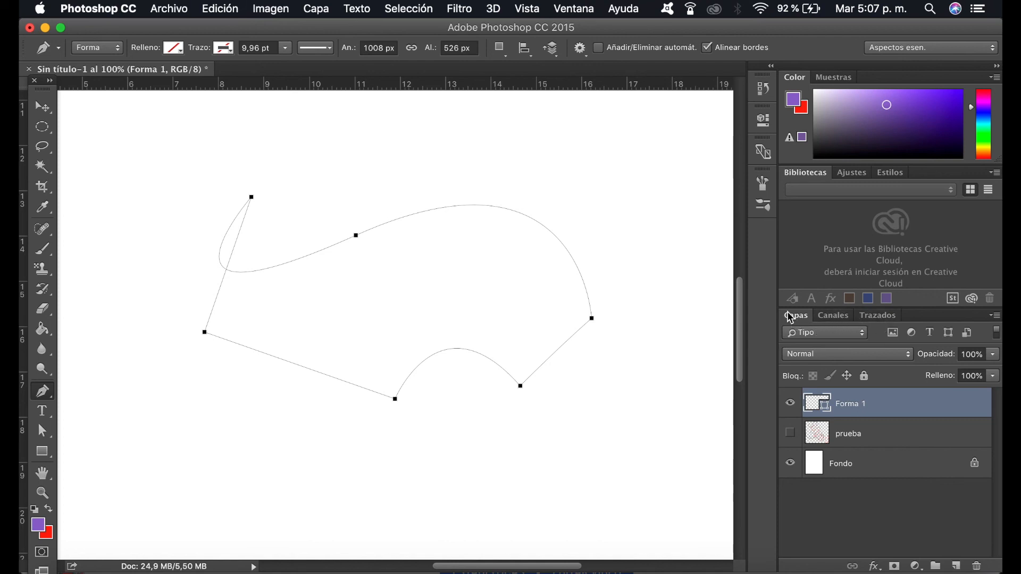
Step: Save the shape's path under the name "1"
click(891, 319)
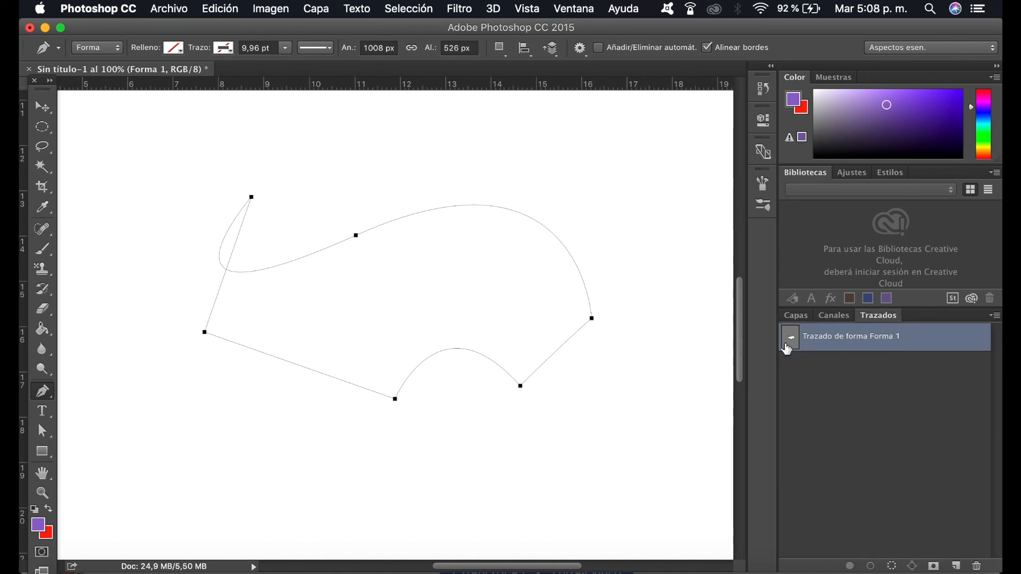
double_click(828, 341)
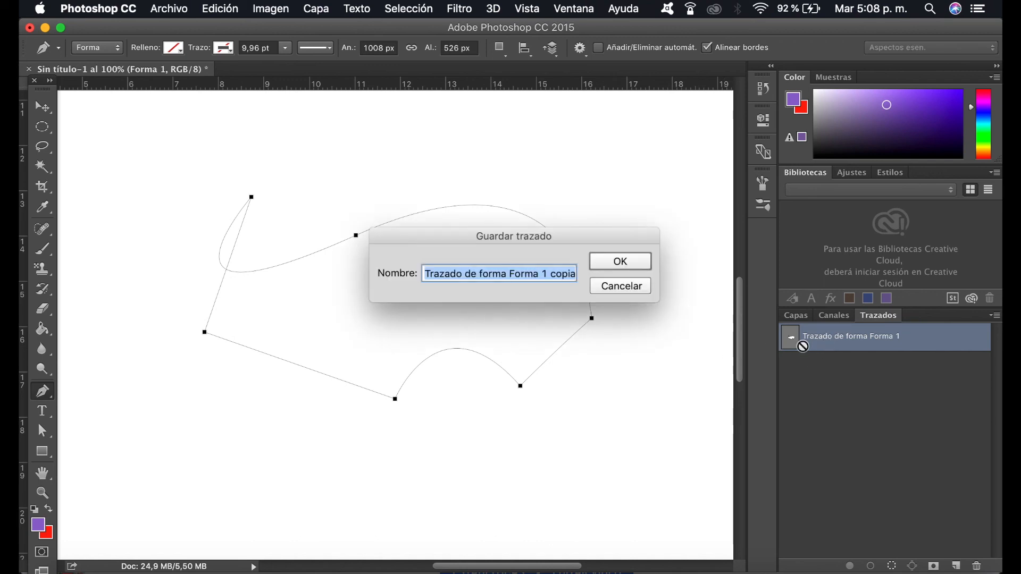
text(1)
key(Return)
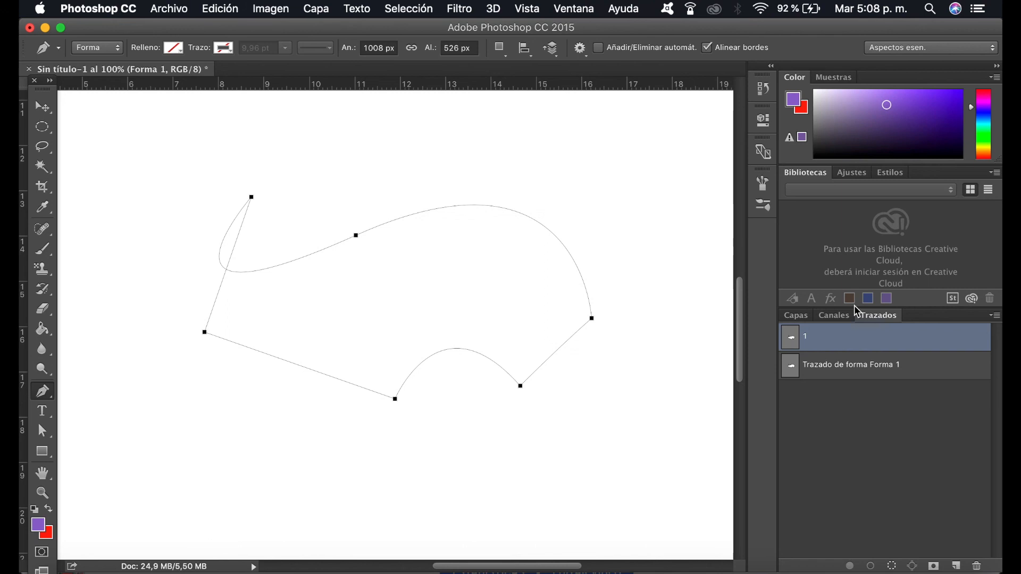
Step: Load the outline of the "Forma 1" layer as a selection and add a new layer above it
click(802, 319)
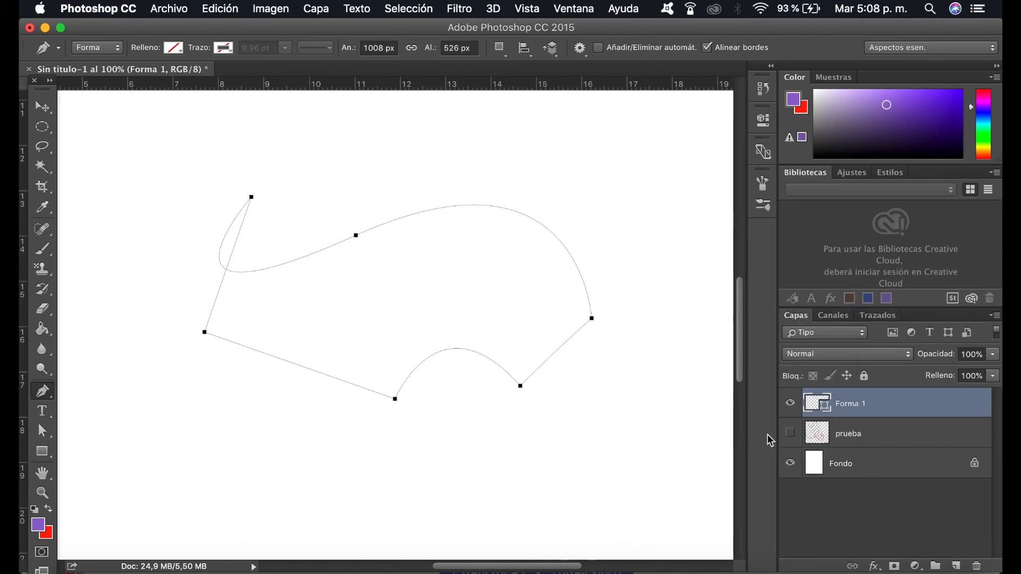
super+click(811, 415)
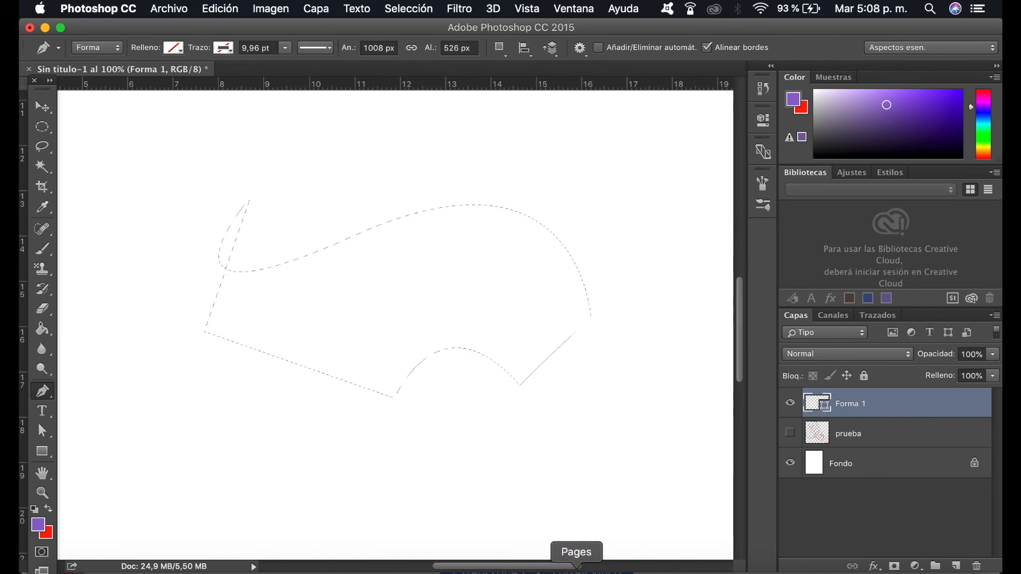
click(955, 566)
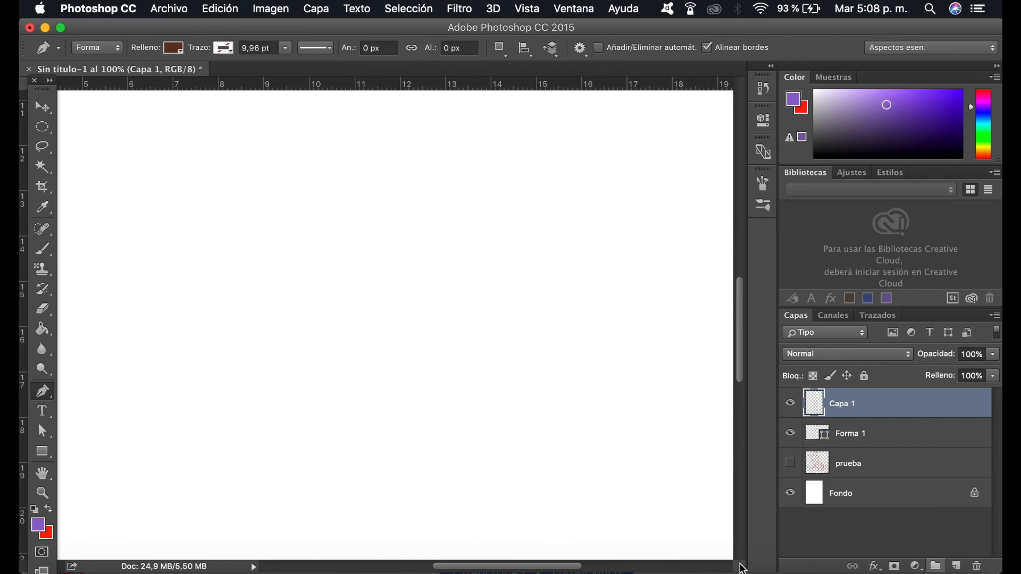
Step: Fill the selected outline on "Capa 1" with the purple foreground color using the Paint Bucket, and deselect it
key(g)
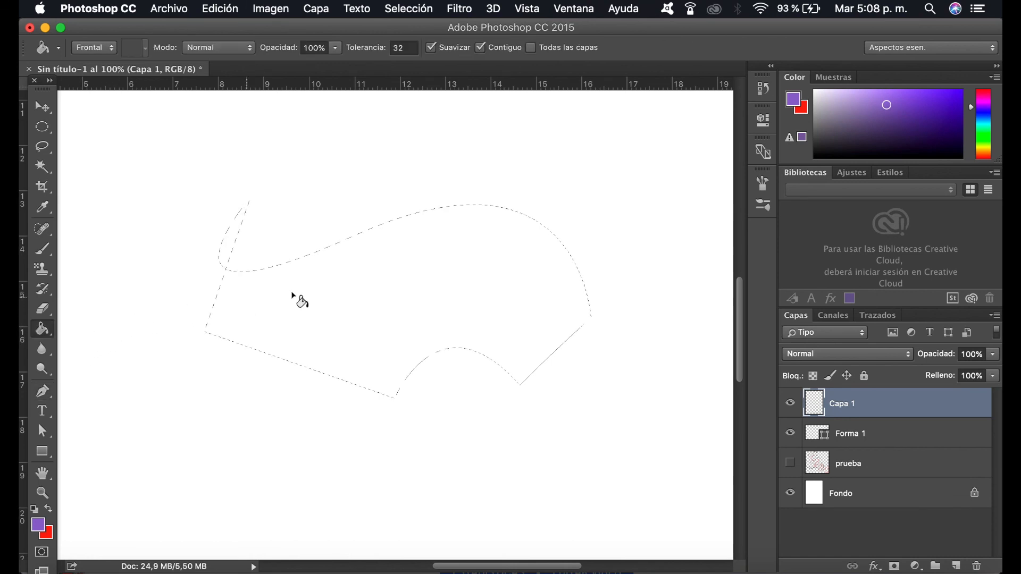
click(368, 291)
key(super+d)
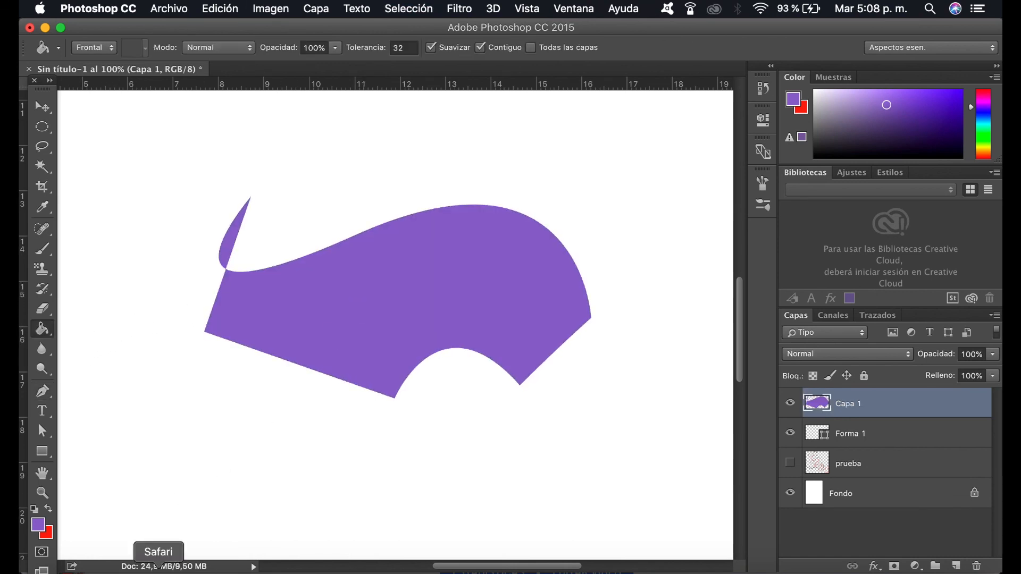
Step: Delete the "Capa 1" and "Forma 1" layers, leaving "prueba" and "Fondo" in the document
key(z)
alt+click(454, 365)
alt+click(472, 203)
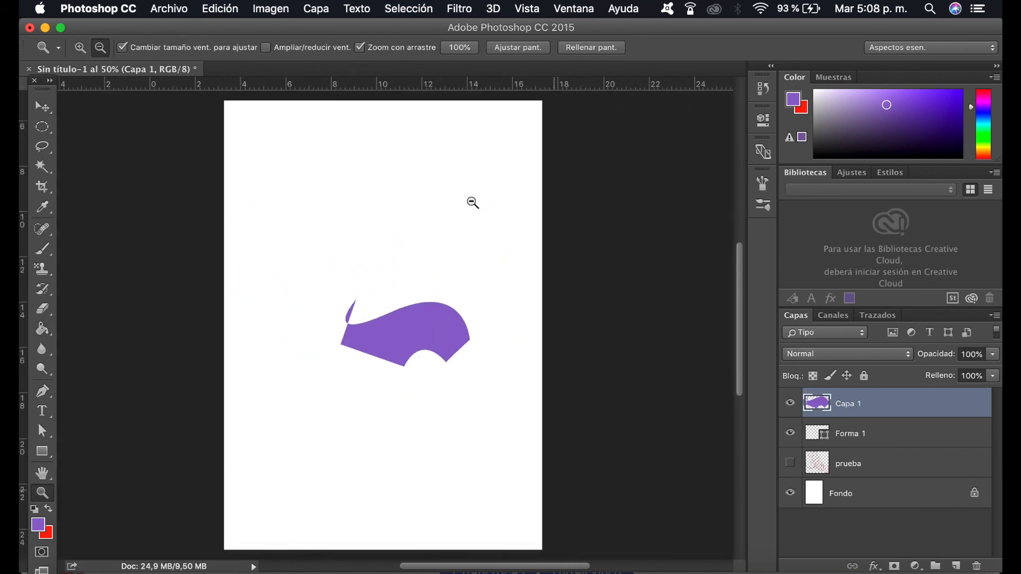
alt+click(473, 203)
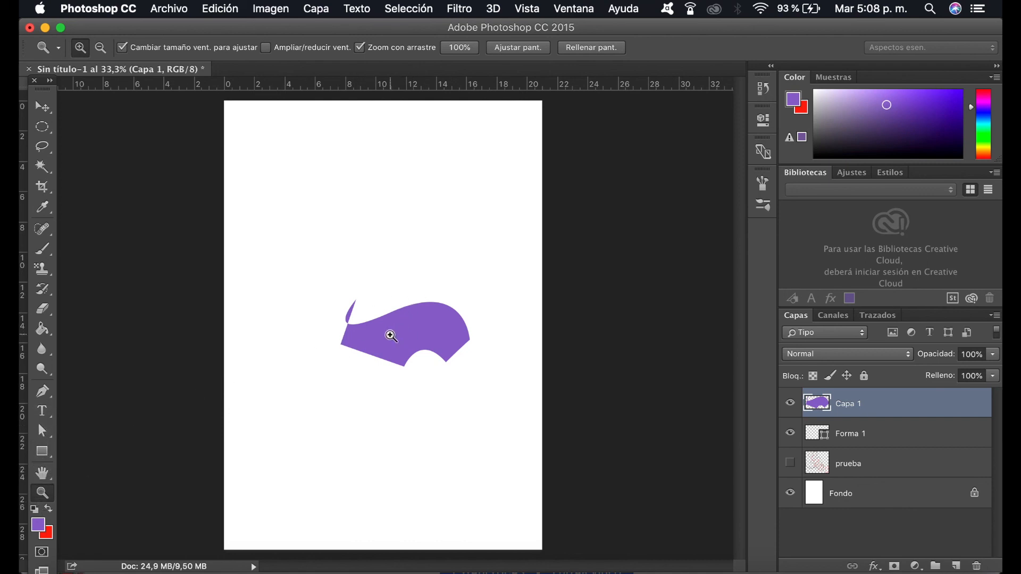
key(v)
key(BackSpace)
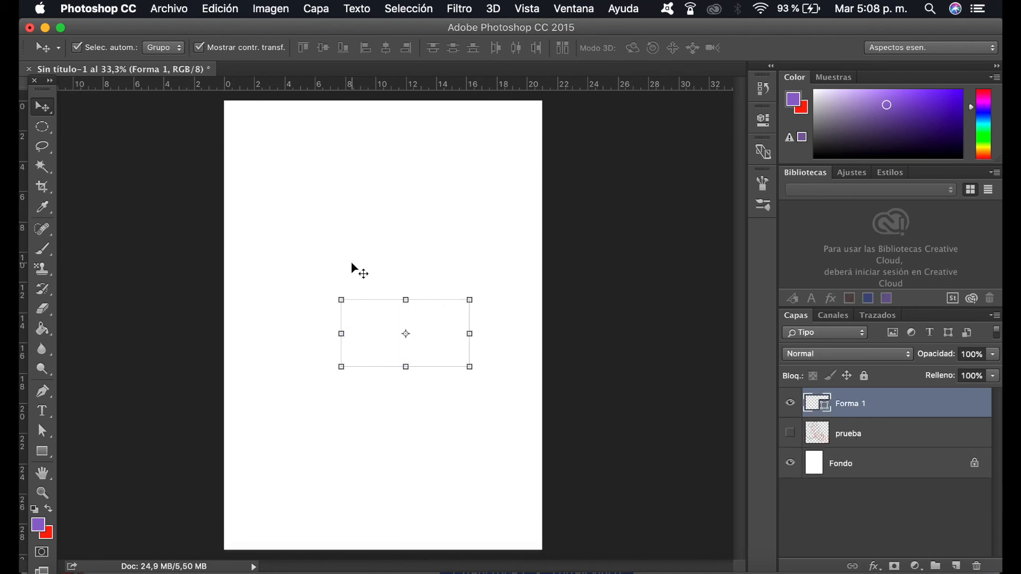
key(BackSpace)
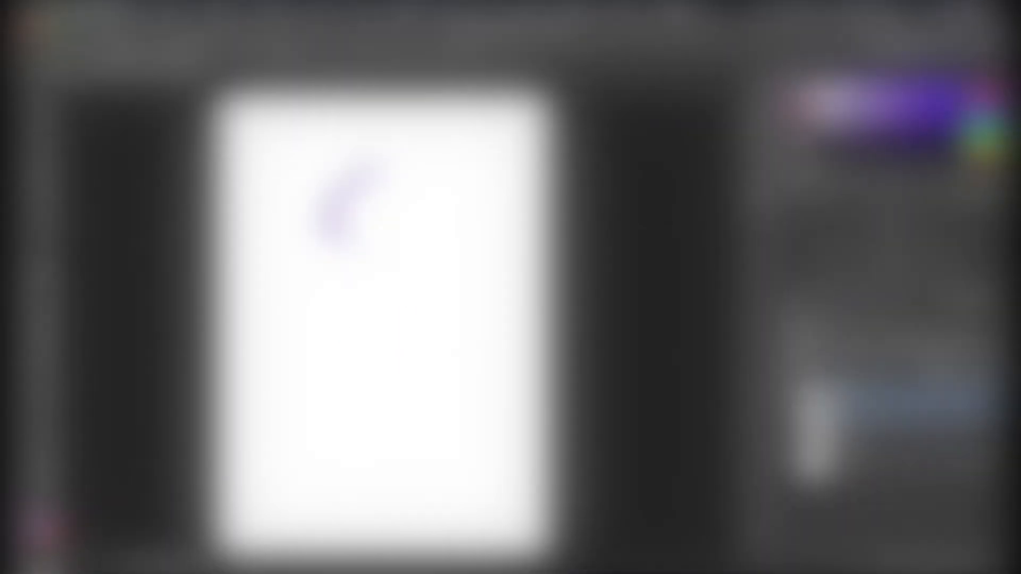
Step: Paint three wavy purple strokes with the size 201 soft brush on a new layer above "prueba", and delete that layer
mouse_move(342, 239)
mouse_down()
mouse_move(341, 364)
mouse_move(368, 446)
mouse_move(353, 515)
mouse_move(366, 532)
mouse_up()
mouse_move(389, 196)
mouse_down()
mouse_move(373, 217)
mouse_move(415, 280)
mouse_move(379, 354)
mouse_move(415, 404)
mouse_move(410, 443)
mouse_move(378, 497)
mouse_up()
mouse_move(427, 357)
mouse_down()
mouse_move(416, 348)
mouse_move(442, 299)
mouse_up()
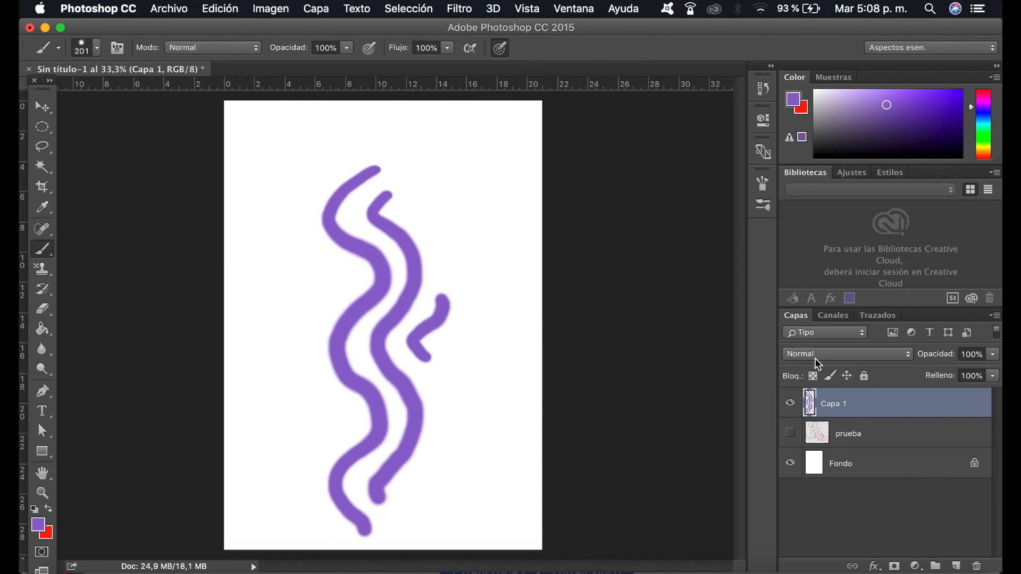
key(BackSpace)
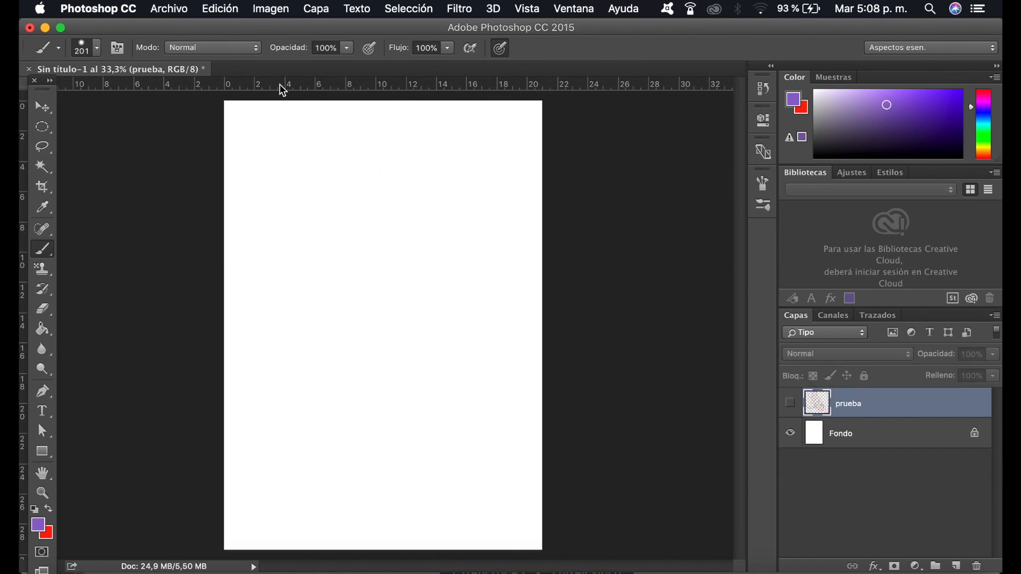
click(175, 9)
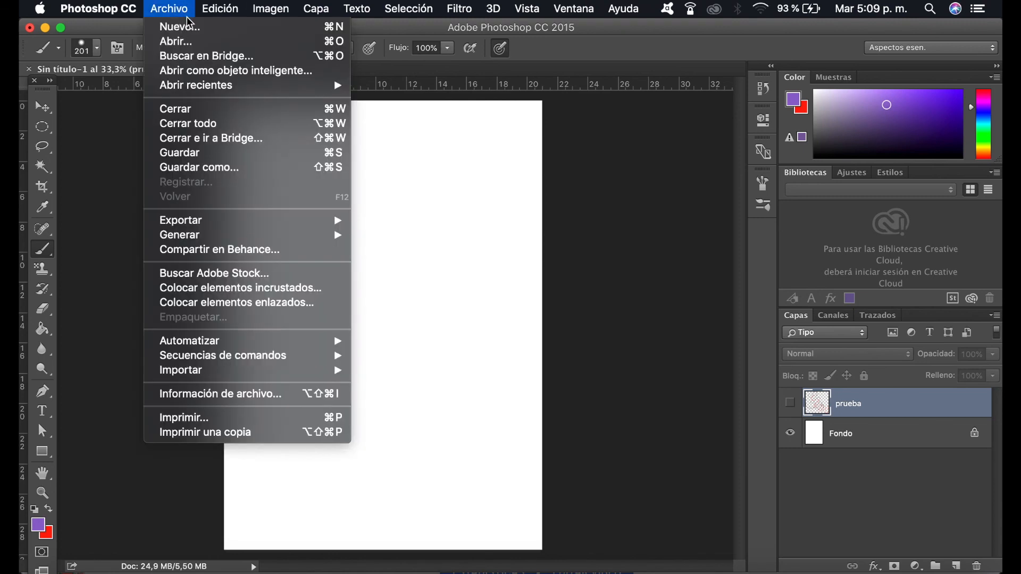
mouse_move(260, 8)
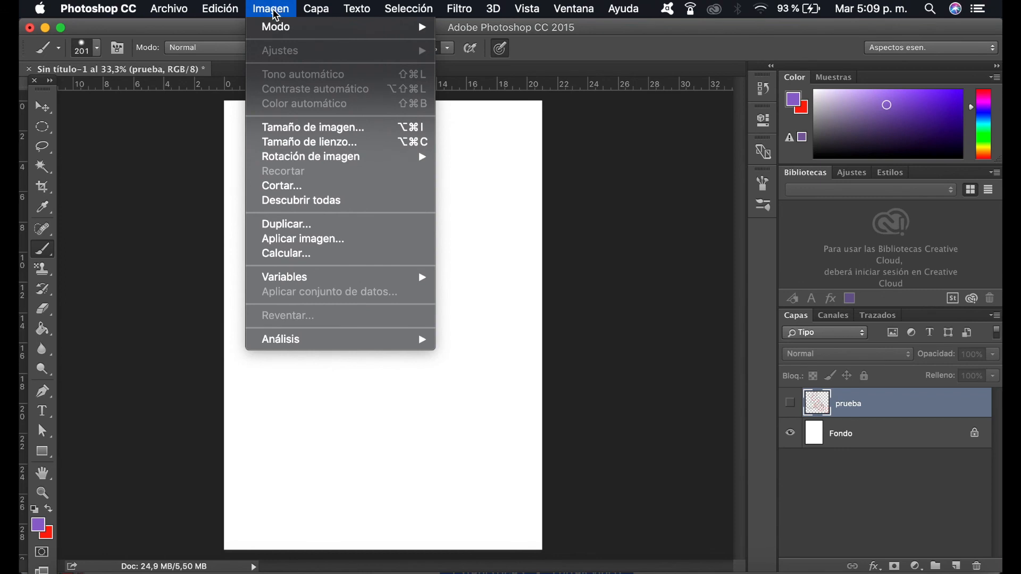
mouse_move(173, 11)
mouse_move(334, 5)
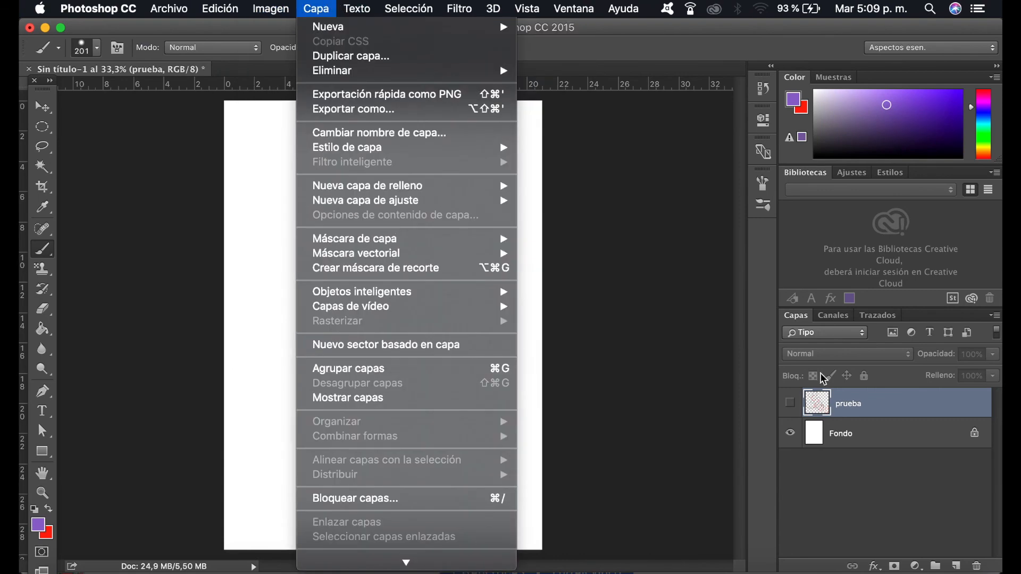
click(811, 470)
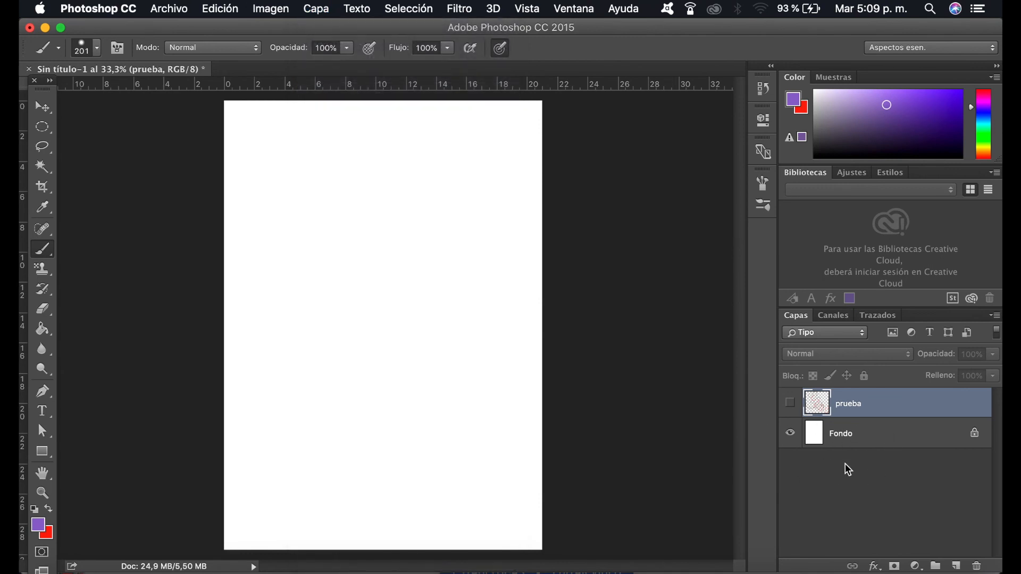